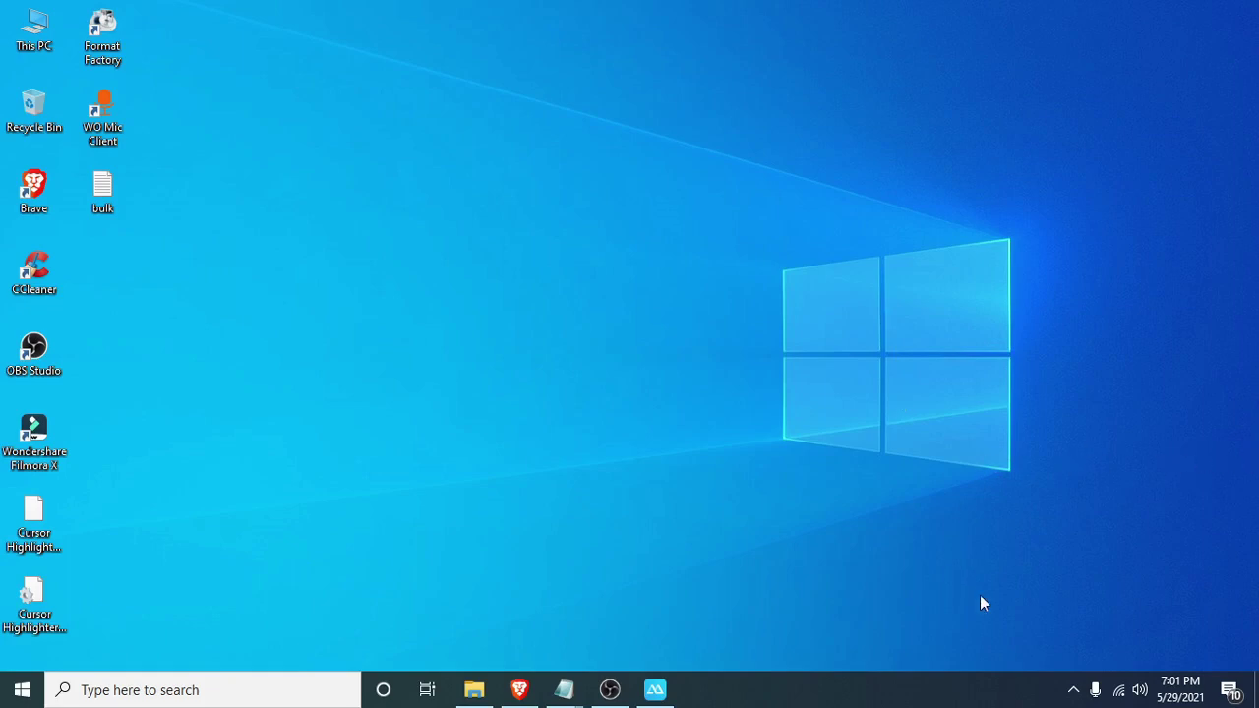
Step: Bring up Google's 'sms pricing in india' results and review the Transactional SMS price table rows
mouse_move(520, 690)
left_click(534, 644)
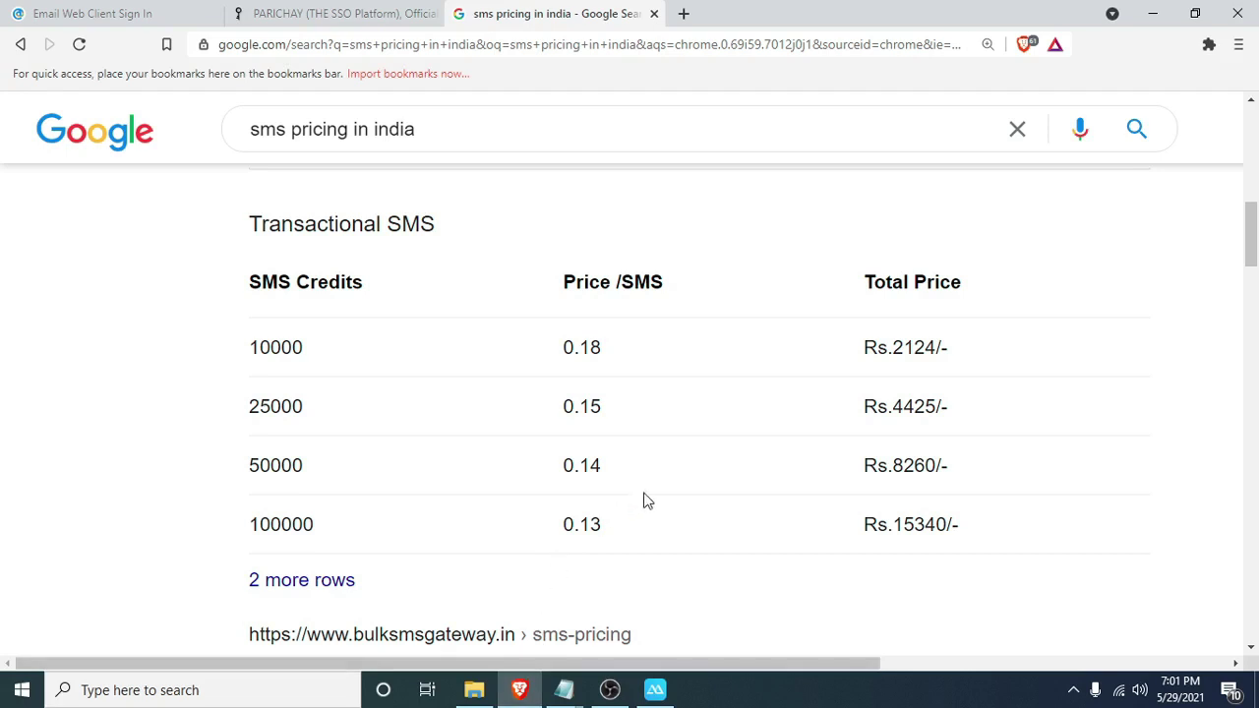
left_click_drag(321, 354, 194, 348)
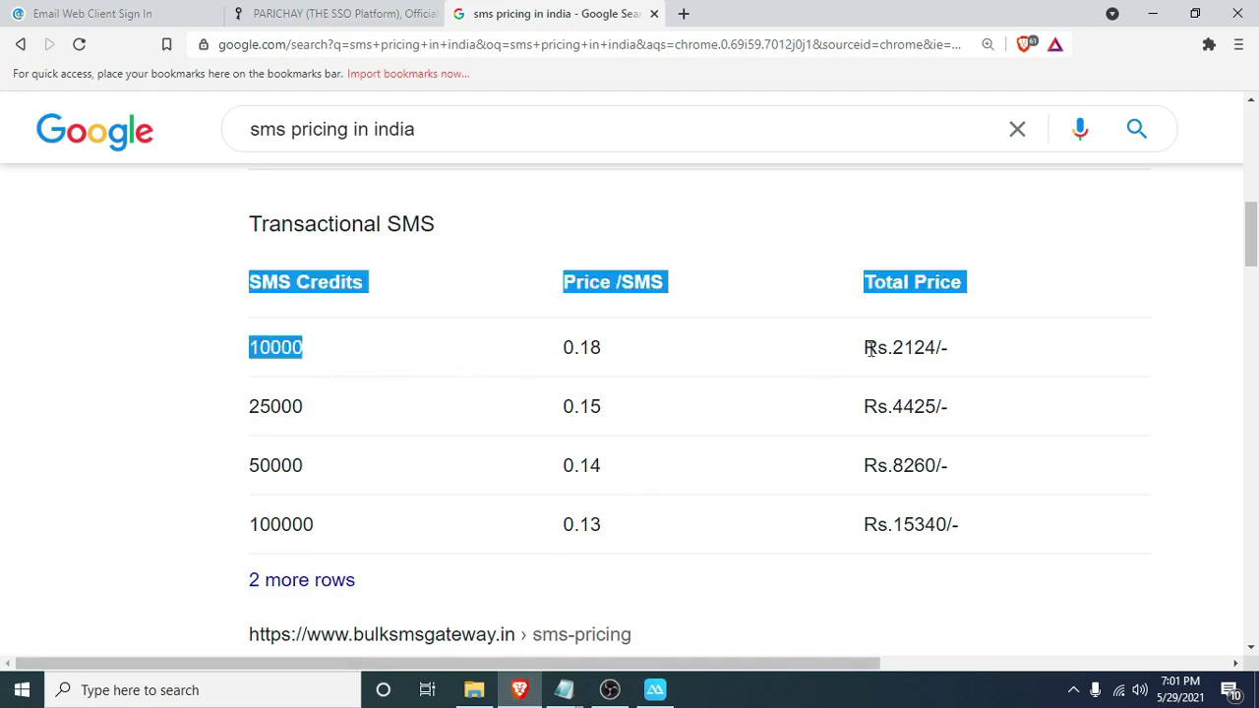
left_click_drag(865, 348, 963, 361)
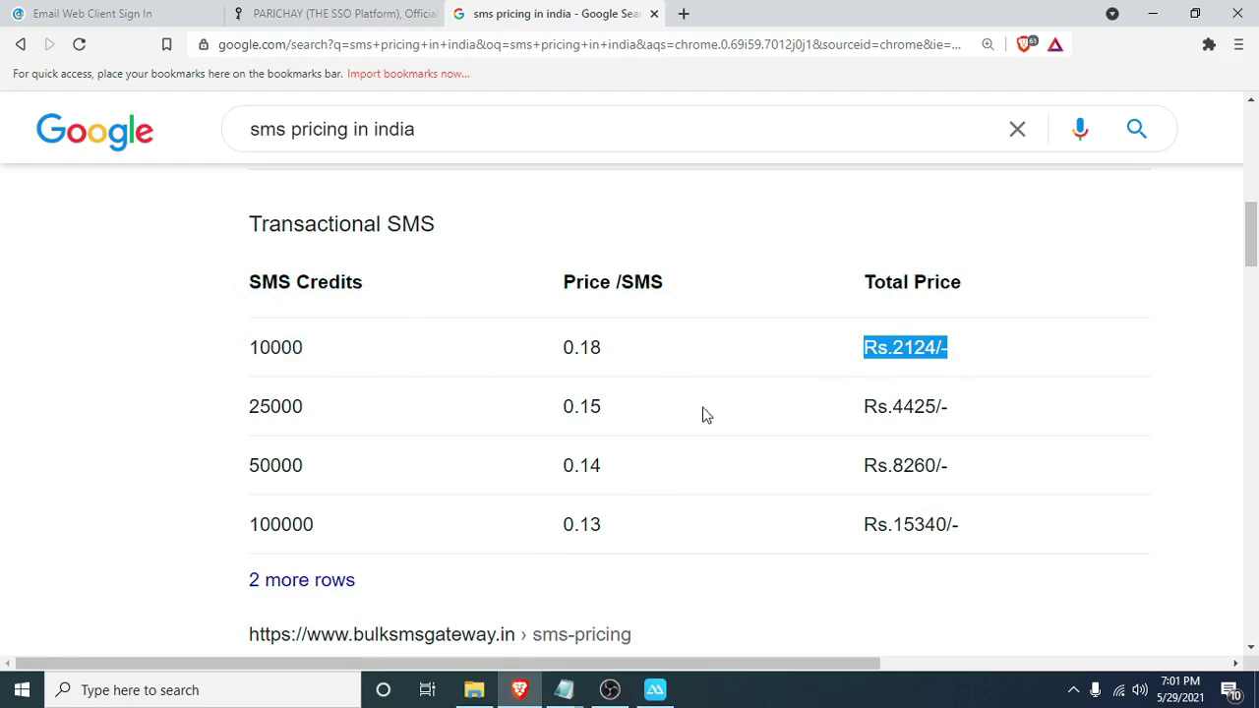
scroll(516, 425, "up", 2)
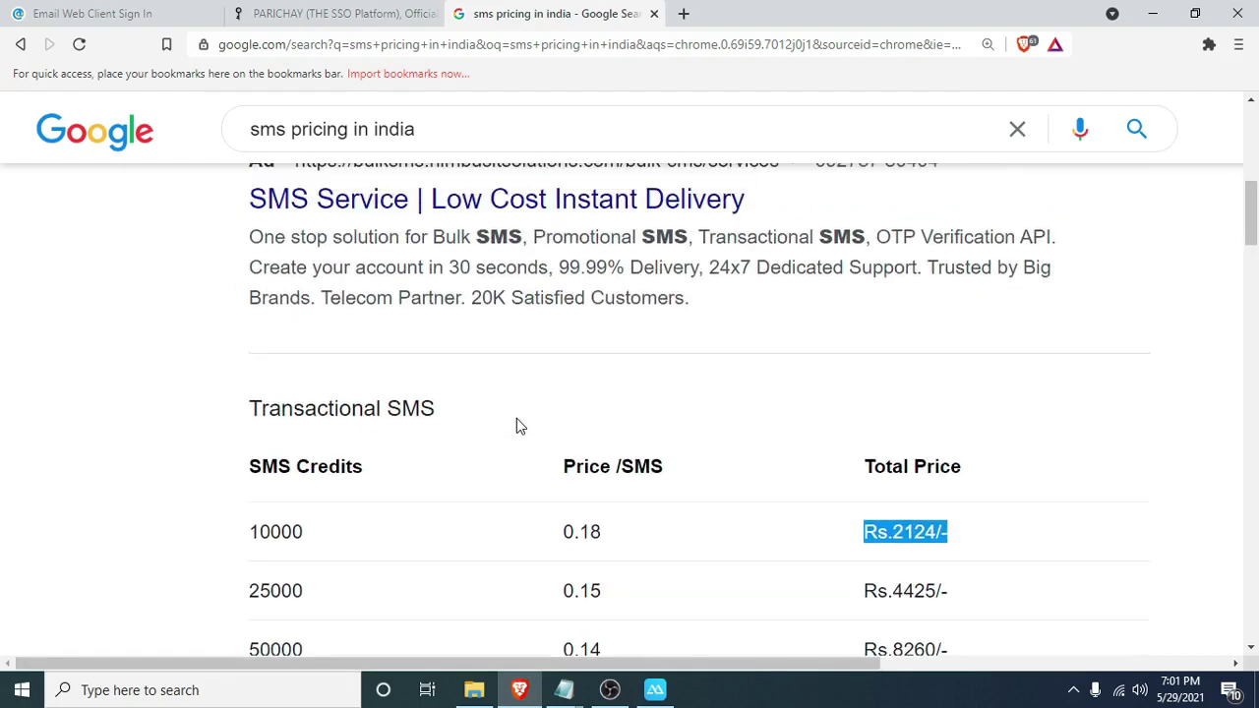
scroll(516, 423, "up", 2)
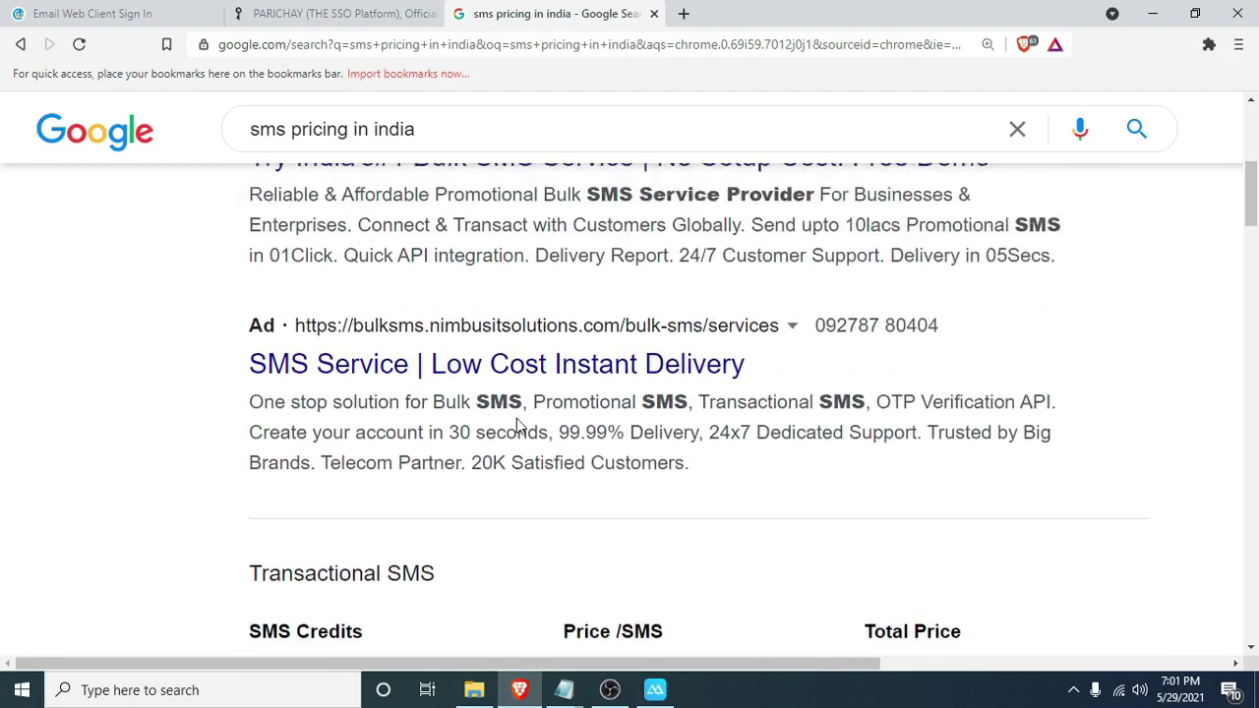
scroll(513, 412, "up", 2)
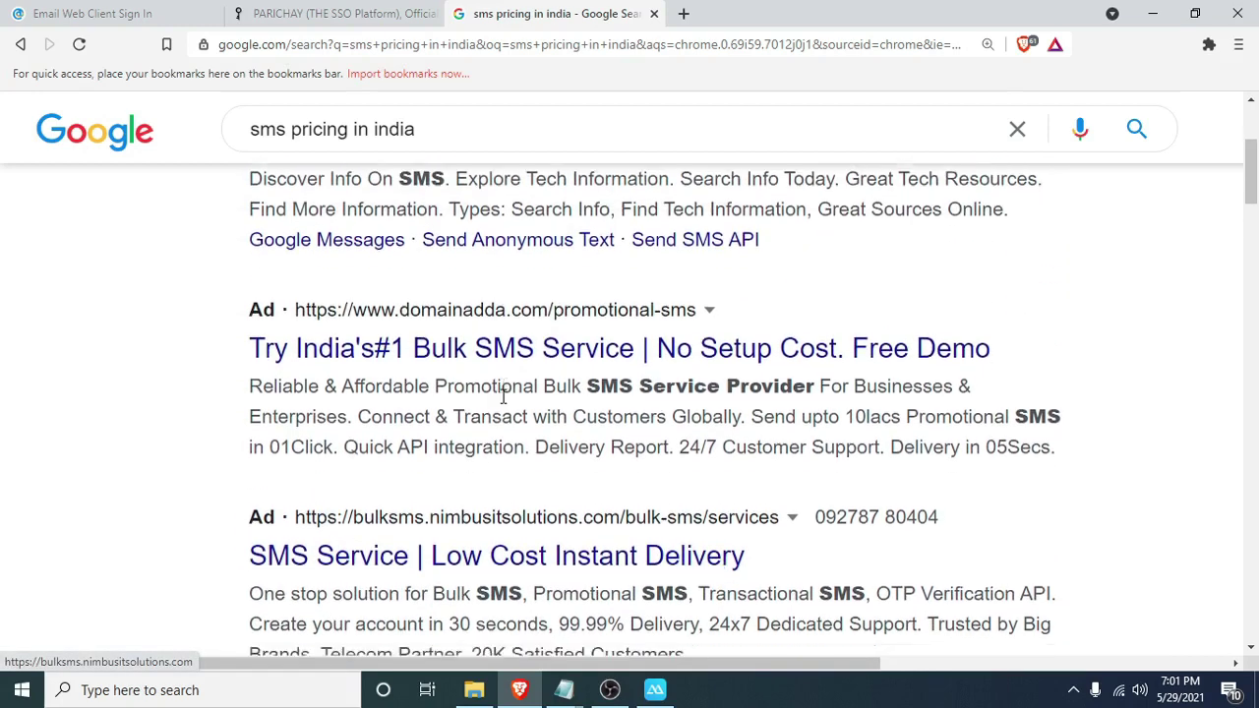
scroll(507, 405, "down", 2)
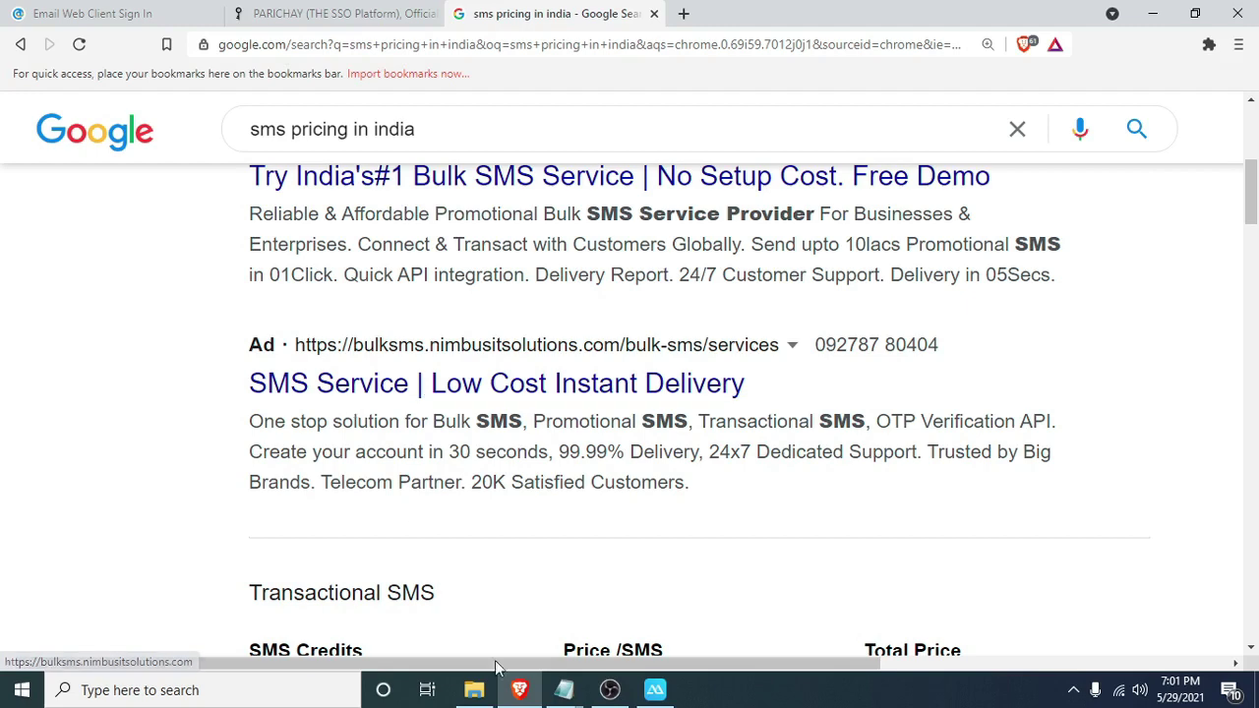
Step: Highlight the eforms.nic.in line in the untitled Notepad notes
mouse_move(564, 689)
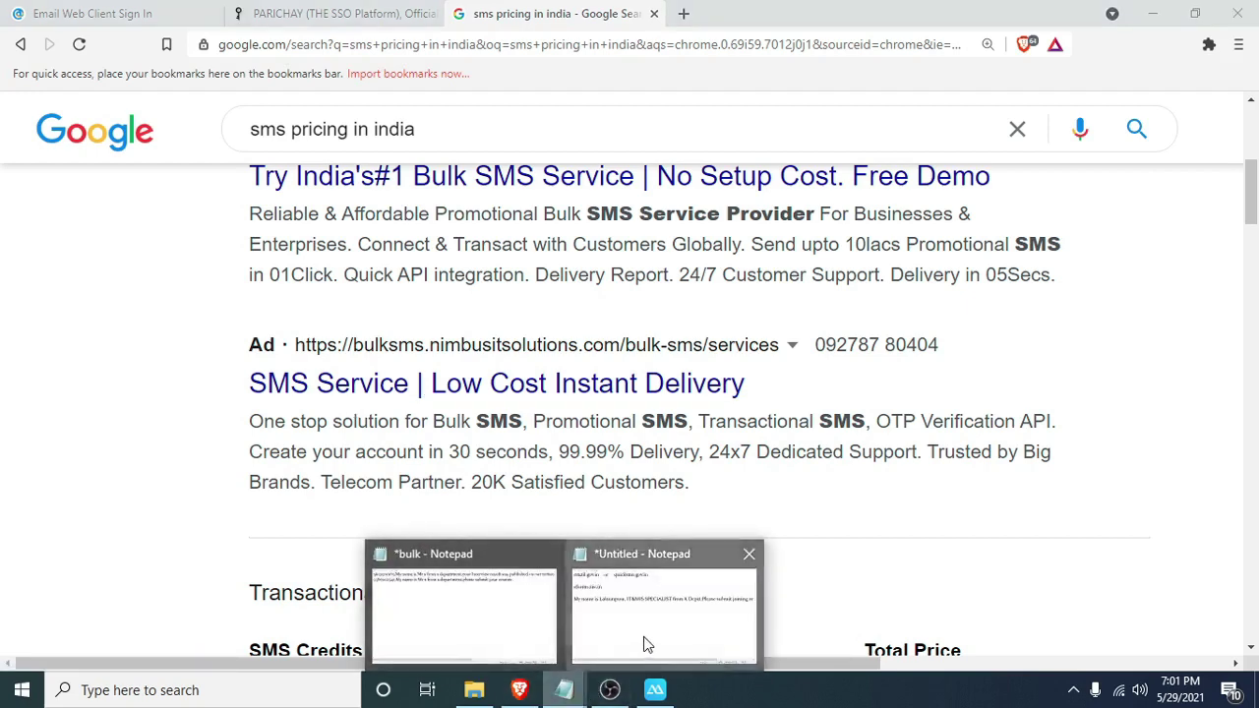
left_click(644, 629)
left_click_drag(16, 147, 207, 163)
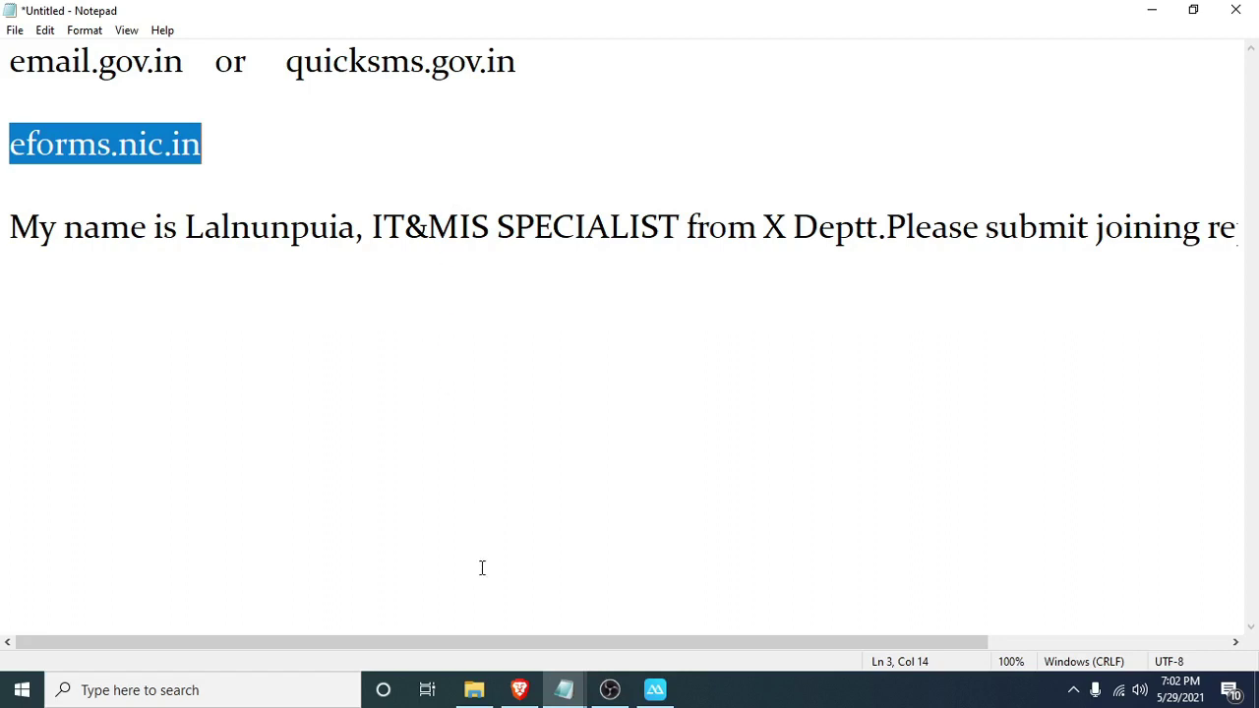
left_click(521, 692)
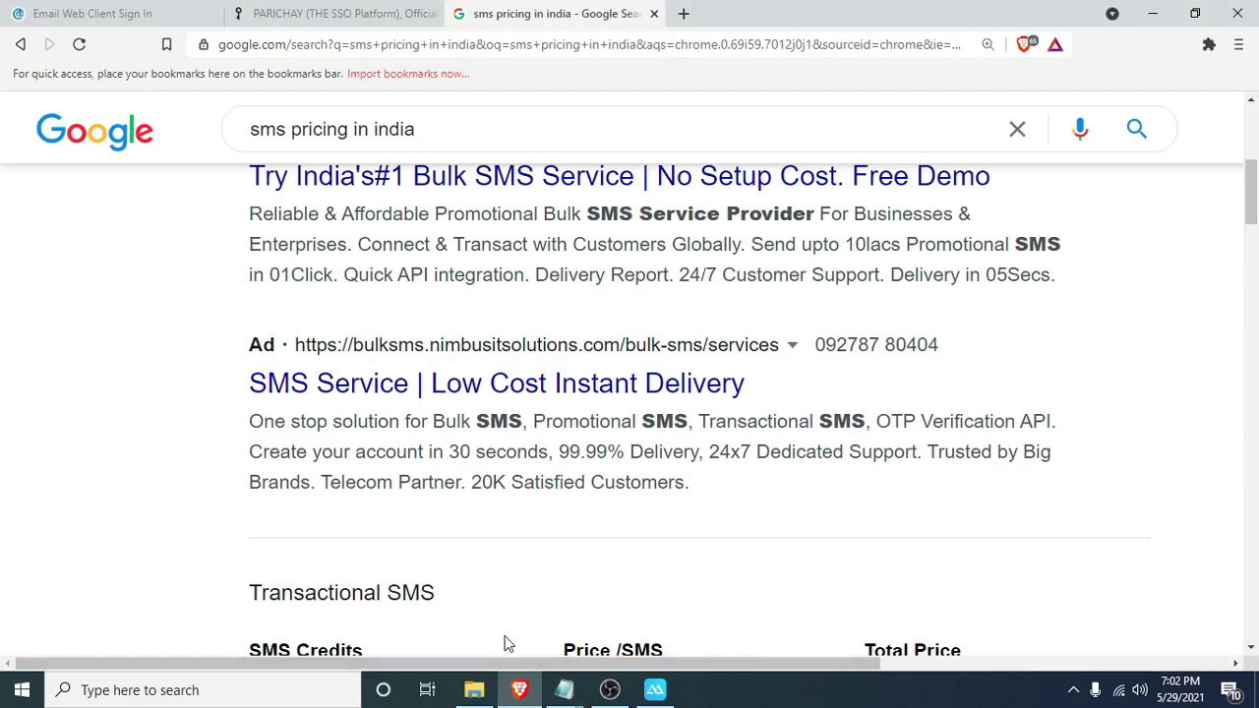
Step: Highlight email.gov.in in the notes, then switch to the email.gov.in sign-in tab in Brave
mouse_move(565, 688)
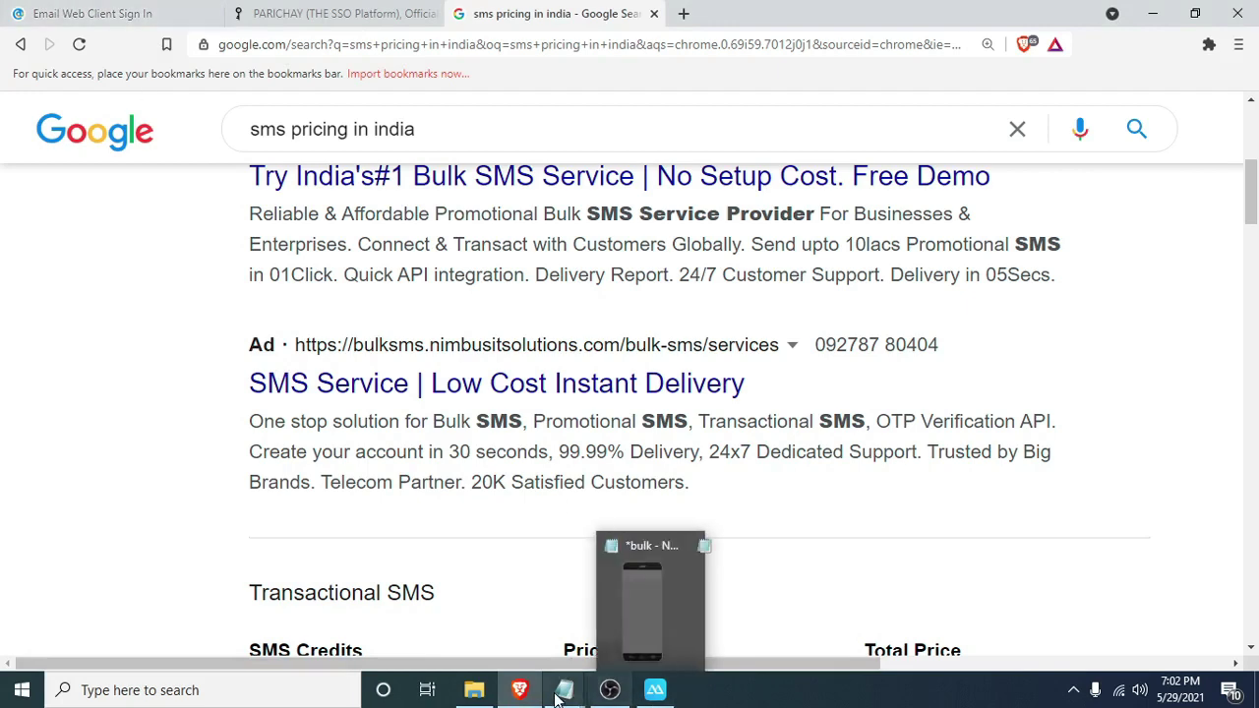
left_click(612, 665)
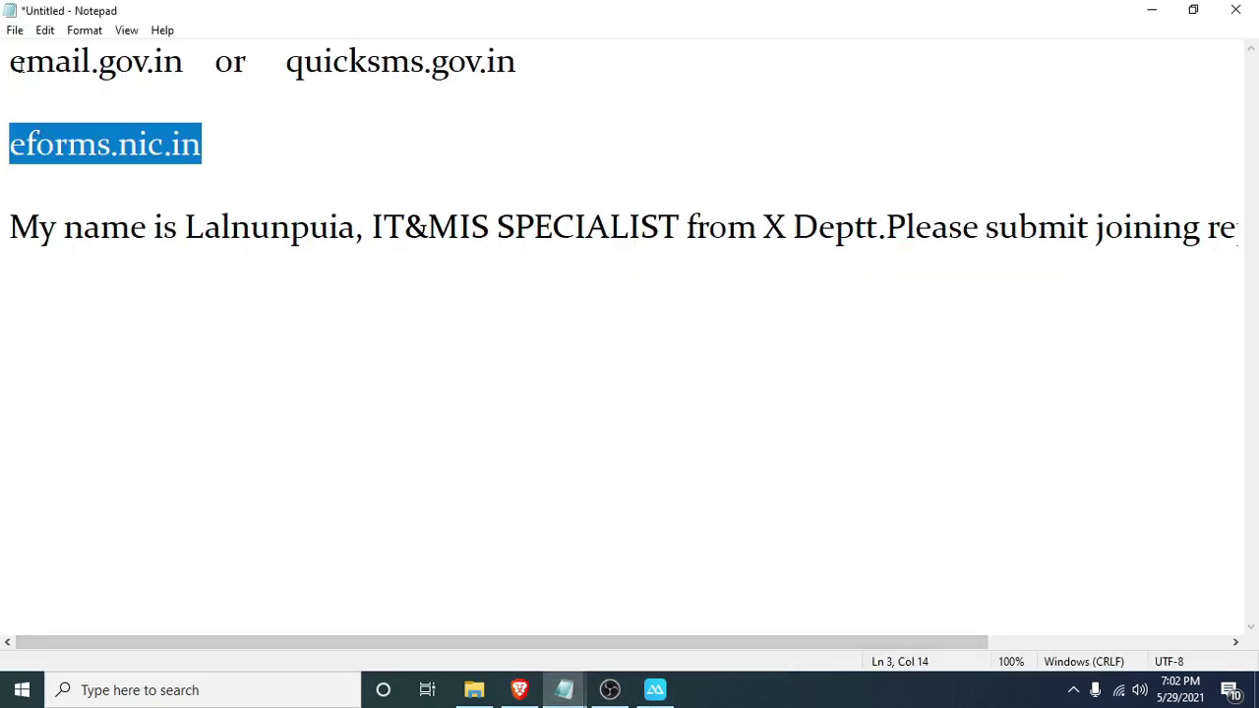
left_click_drag(11, 63, 186, 64)
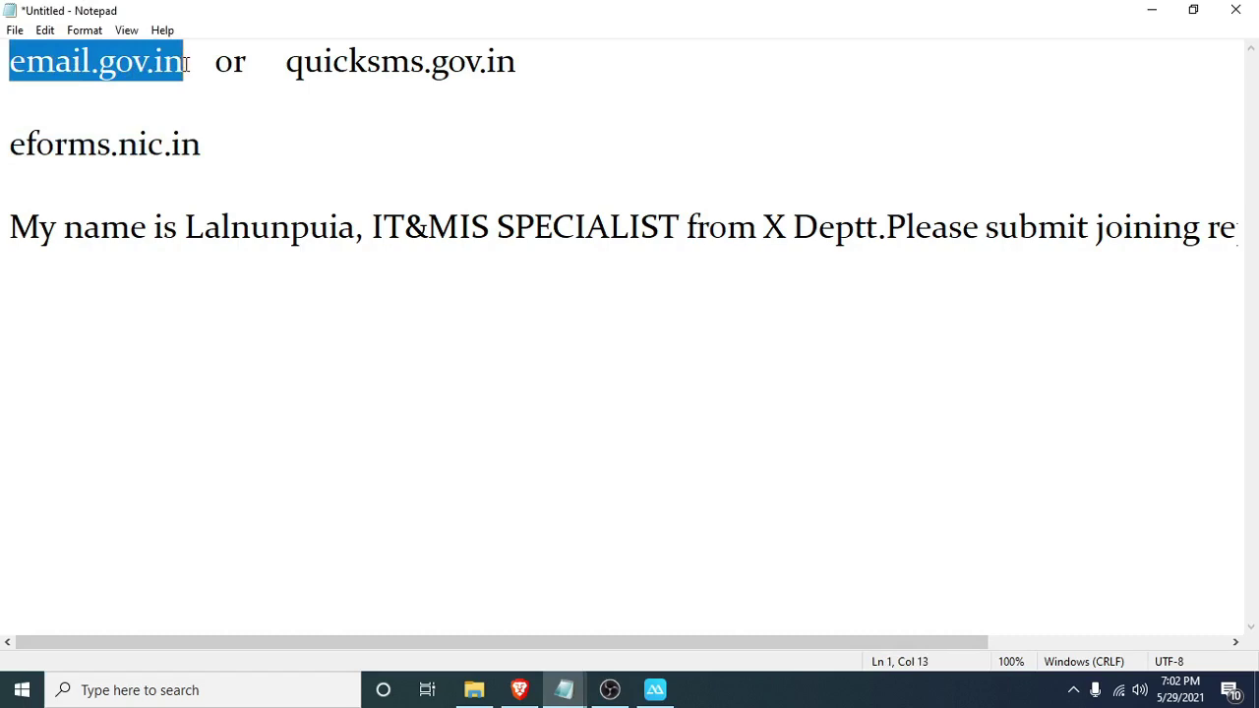
left_click(536, 693)
left_click(59, 14)
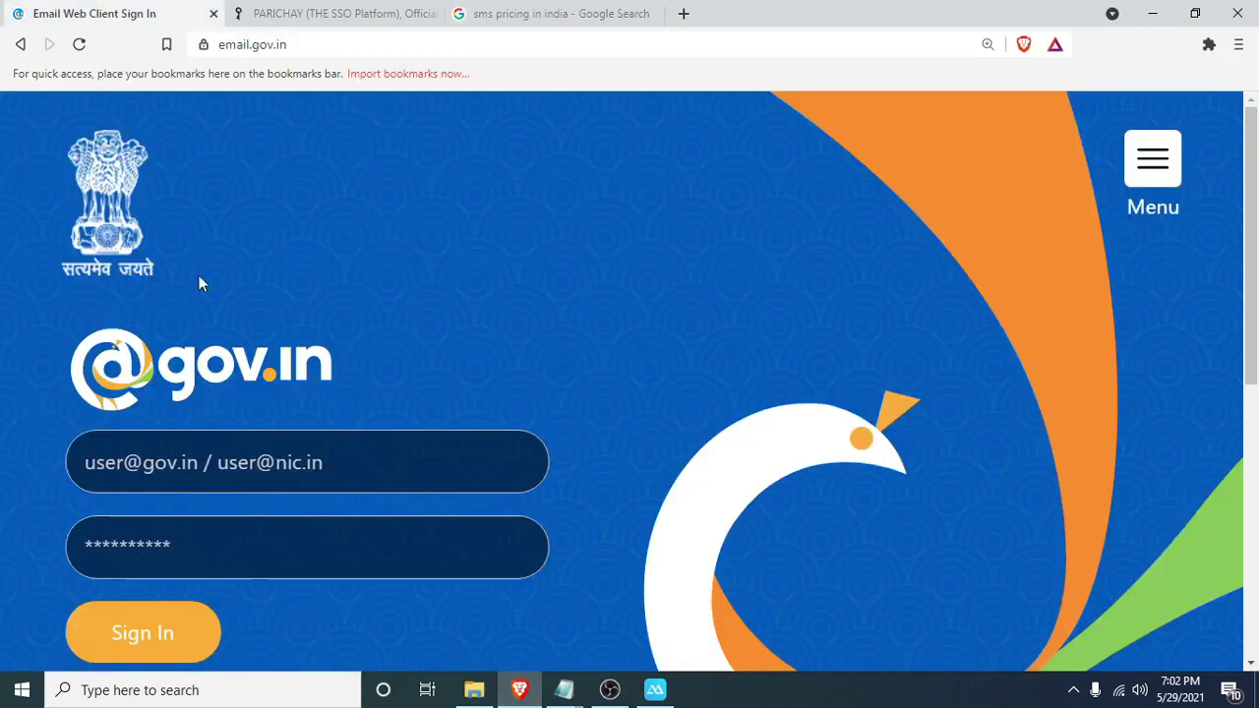
Step: Open QuickSMS from the email.gov.in services menu and confirm quicksms.gov.in in the notes
left_click(283, 45)
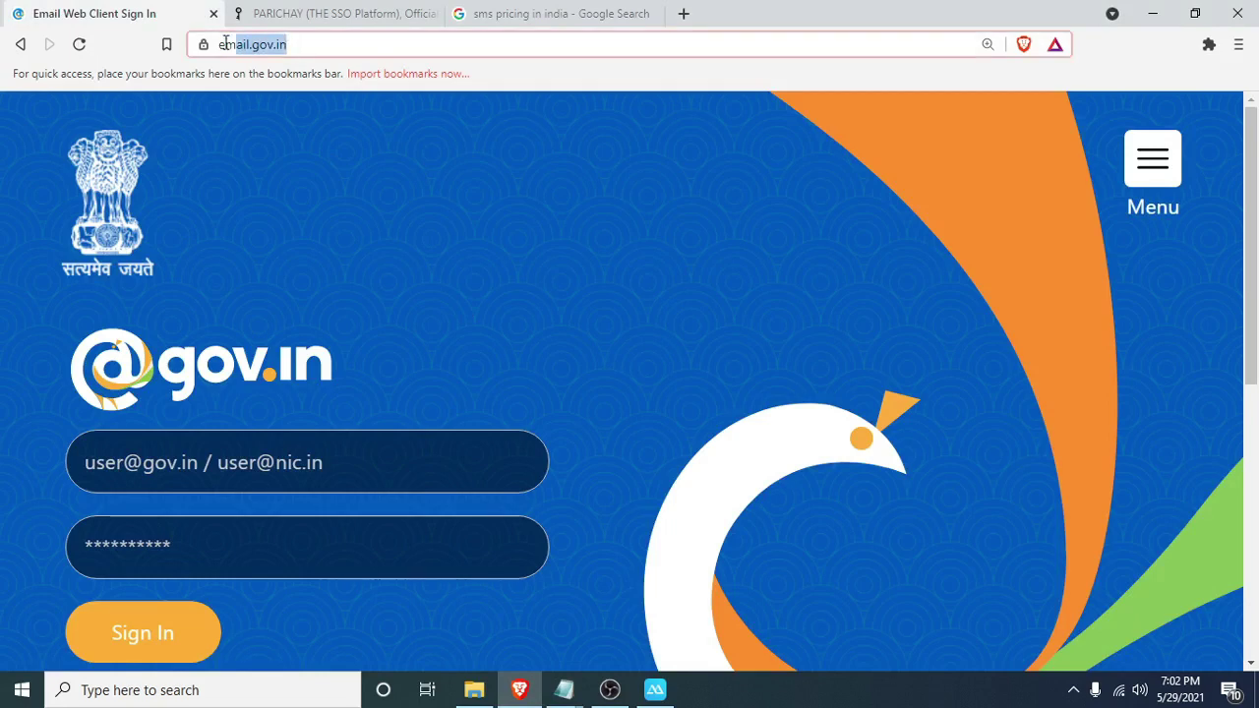
left_click(1139, 153)
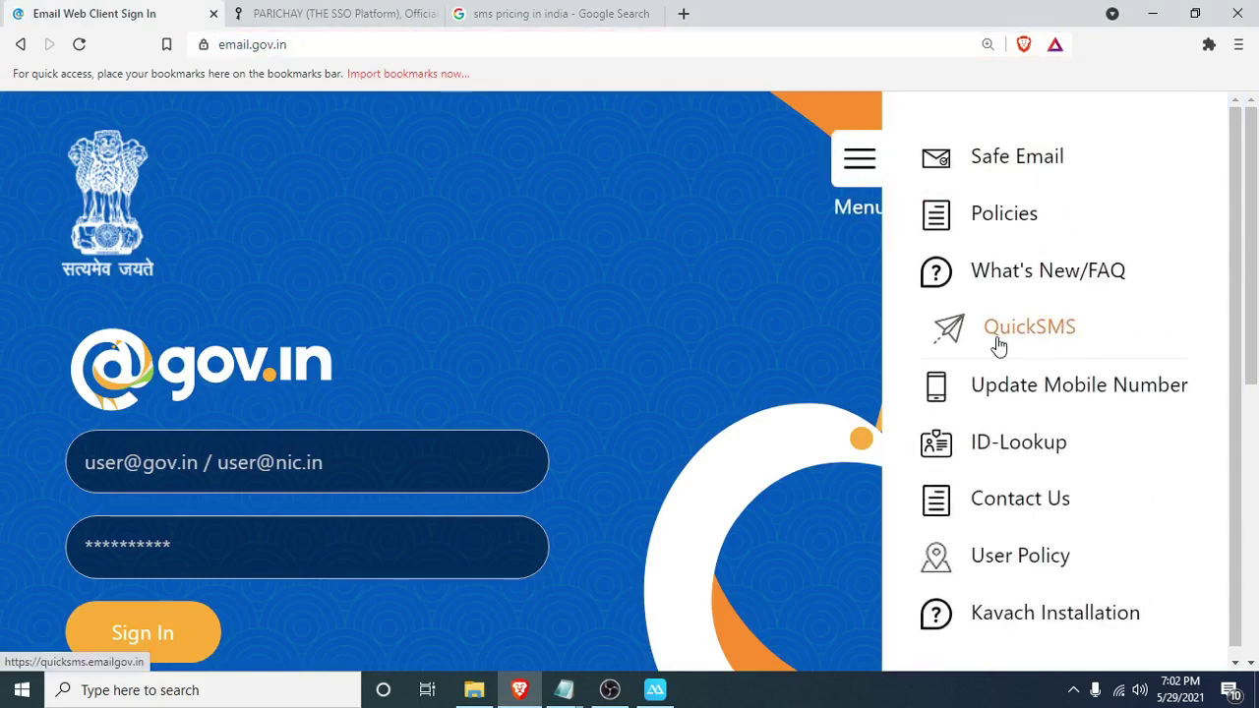
left_click(335, 16)
mouse_move(585, 691)
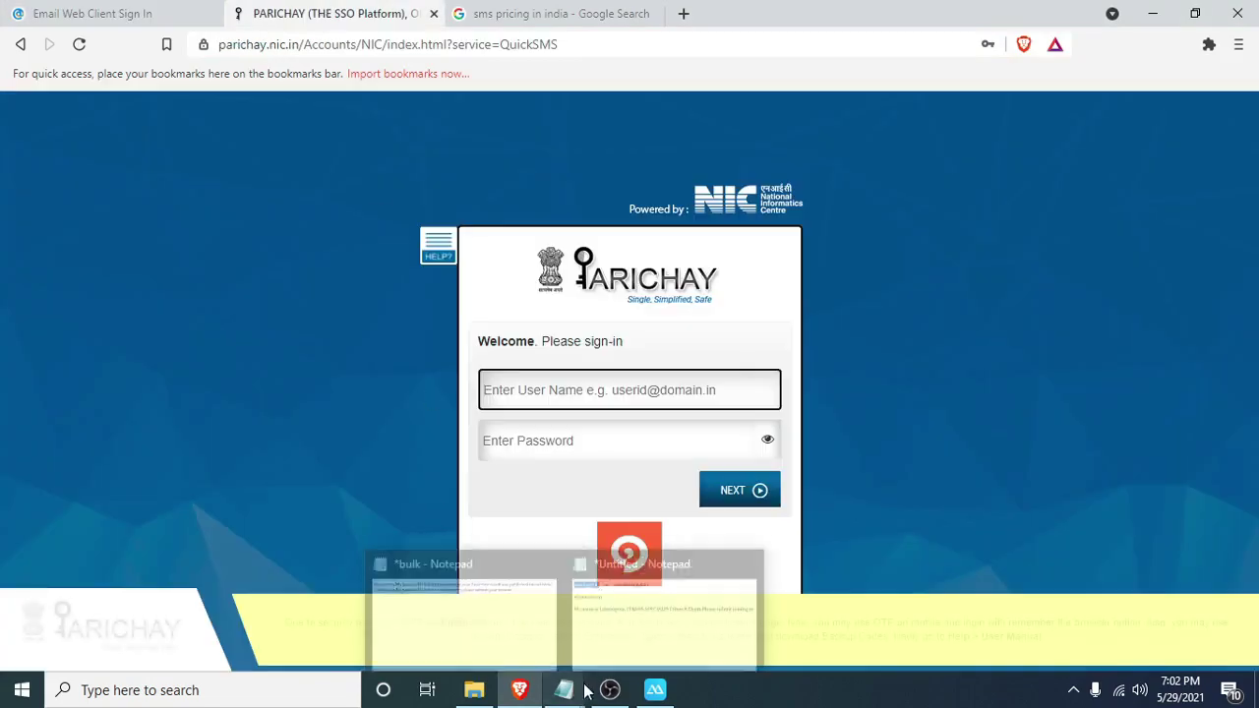
left_click(647, 639)
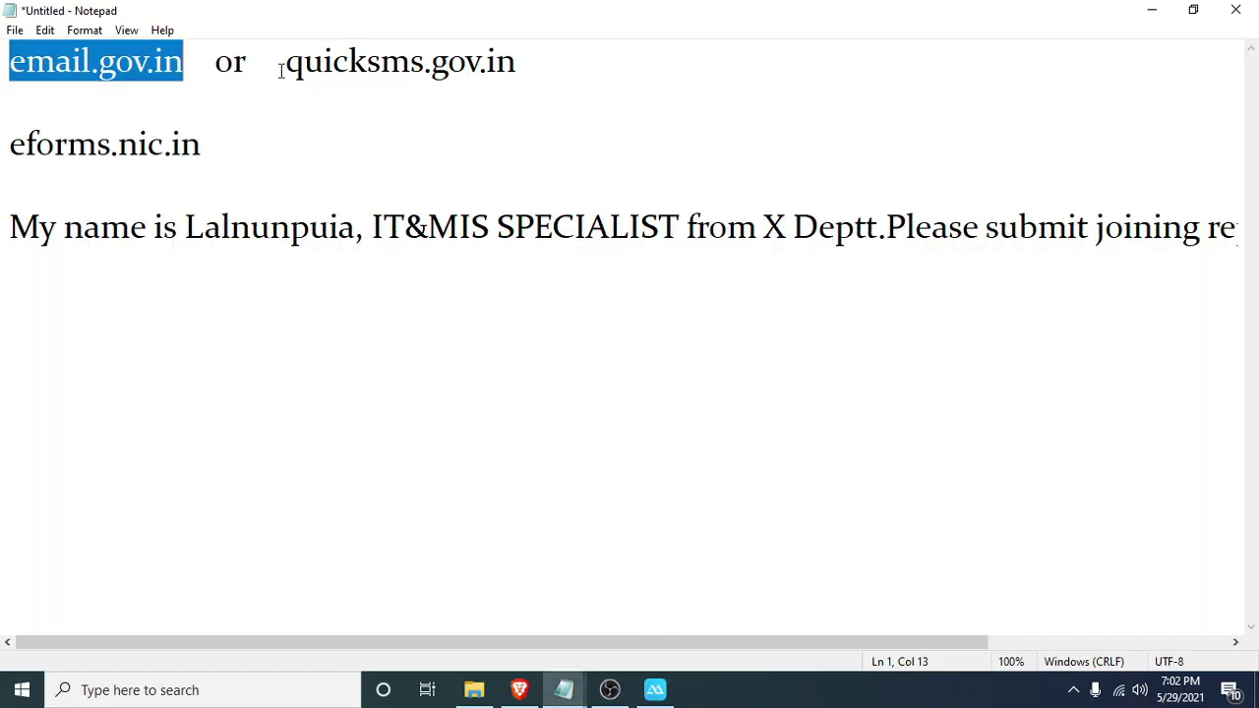
left_click_drag(280, 71, 525, 64)
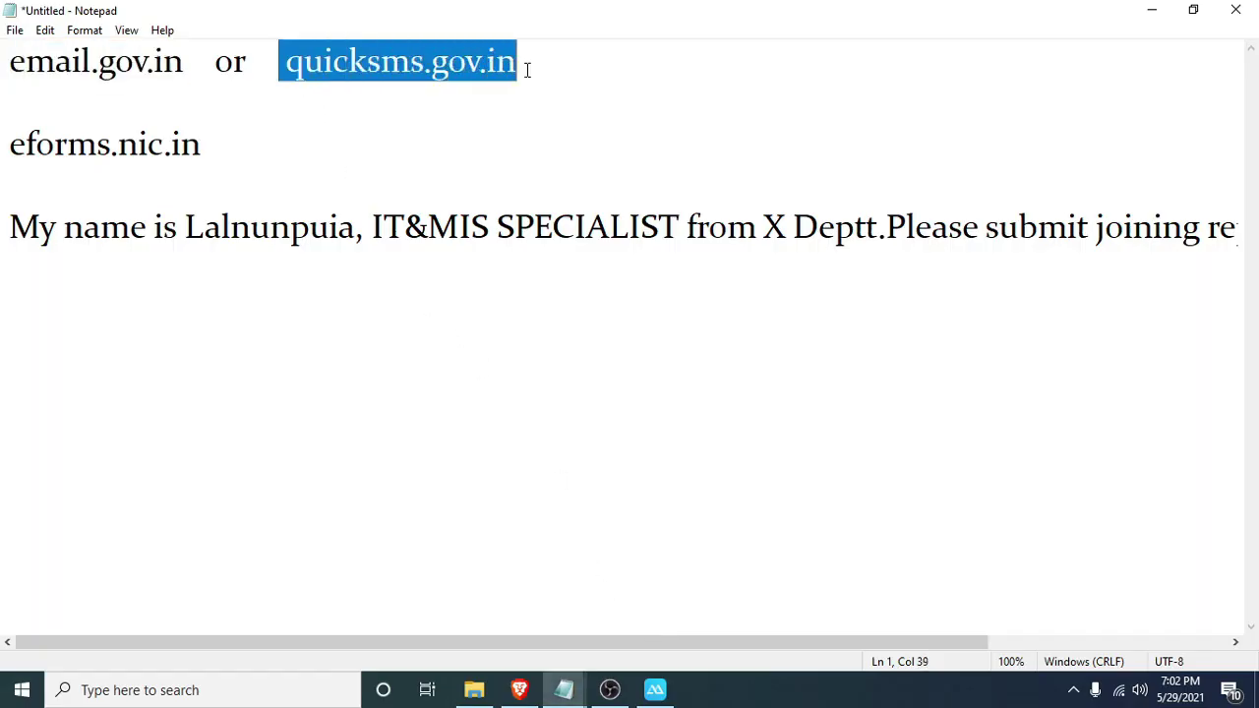
Step: Sign in on Parichay using the saved account username and password
left_click(520, 690)
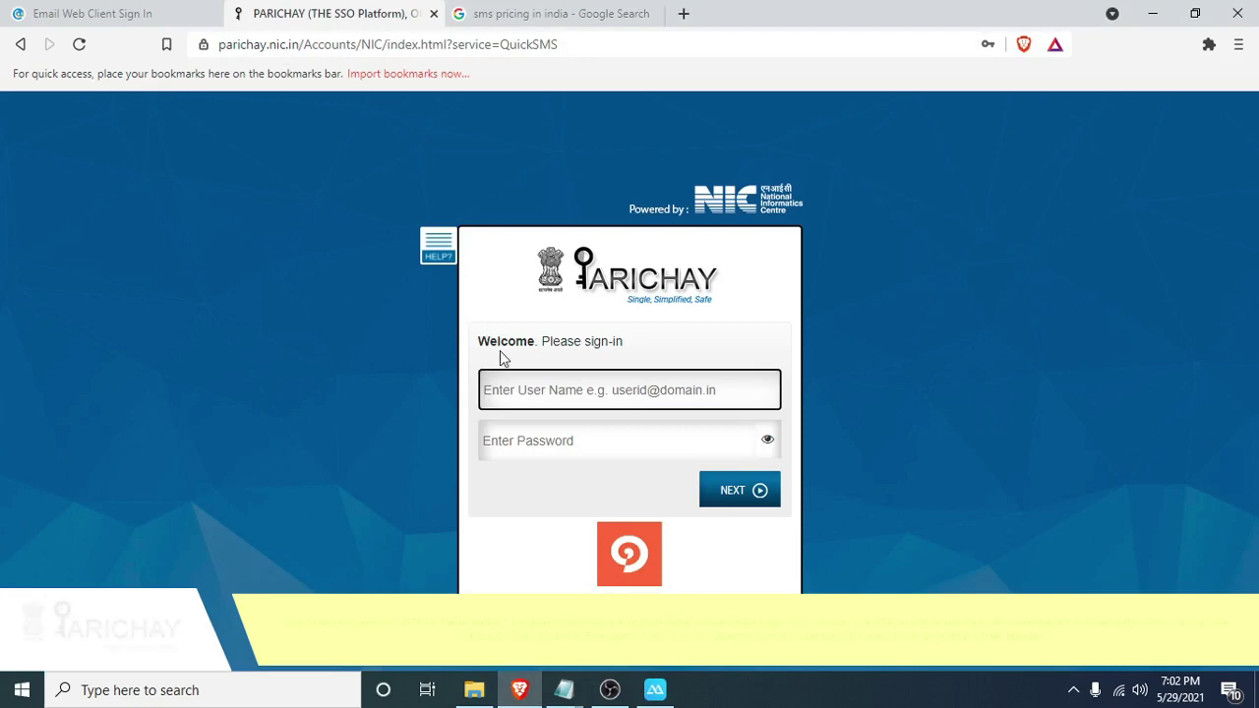
left_click(550, 394)
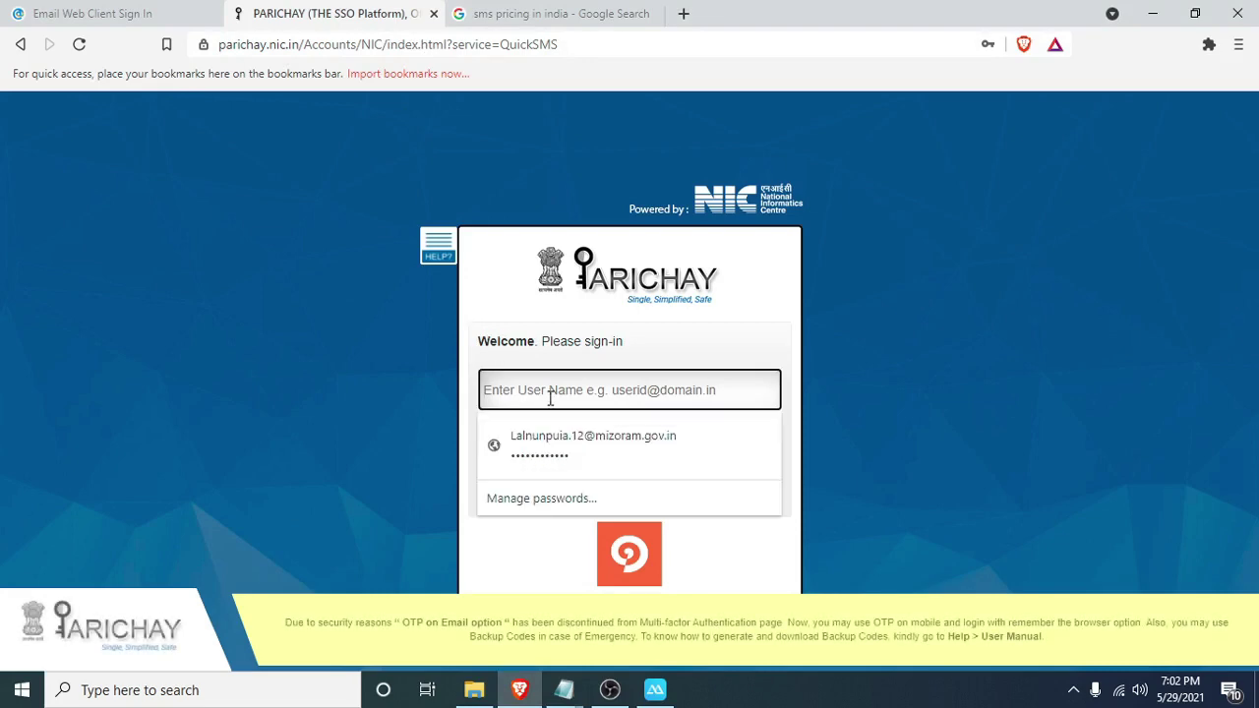
left_click(550, 442)
left_click(761, 494)
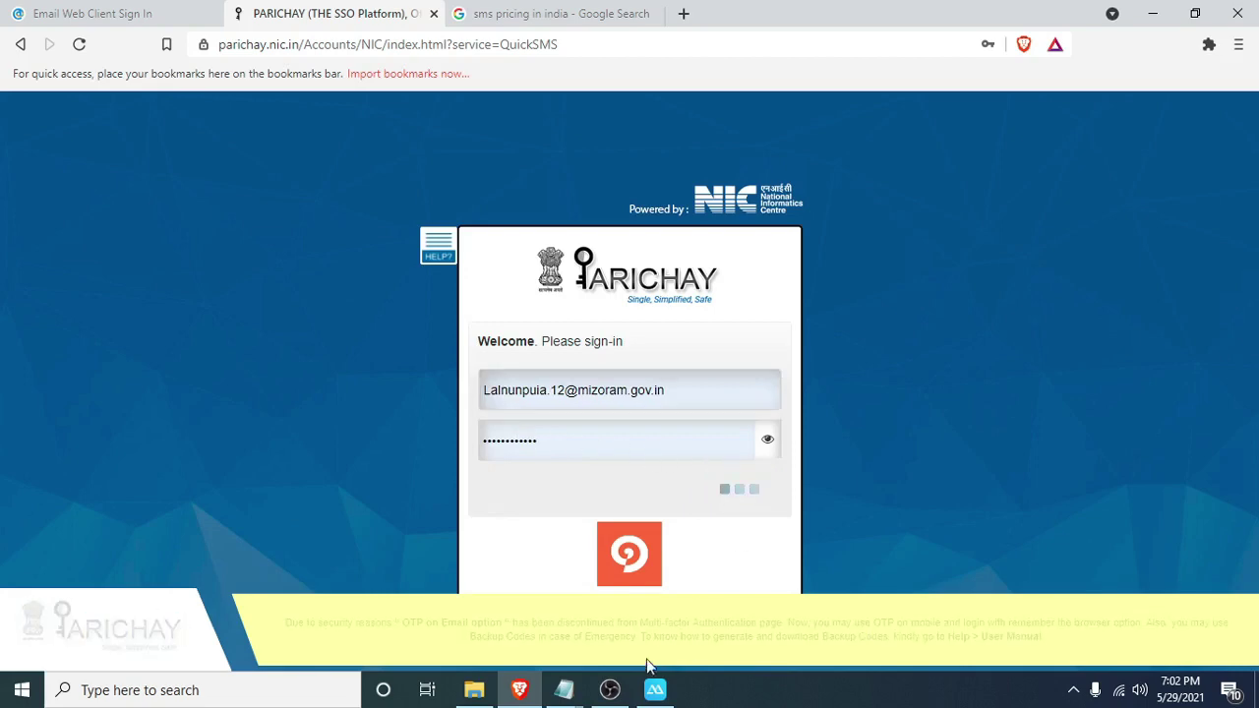
mouse_move(607, 695)
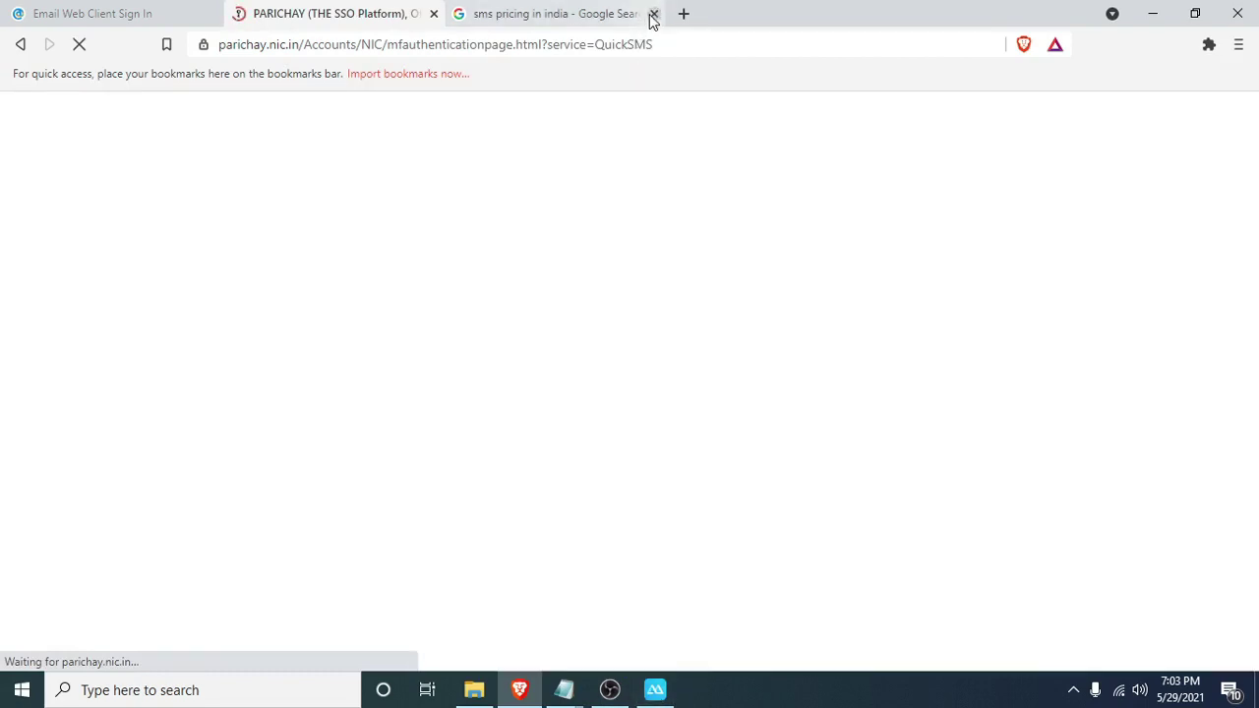
Step: Close the Google results tab and request the one-time password on mobile
left_click(650, 13)
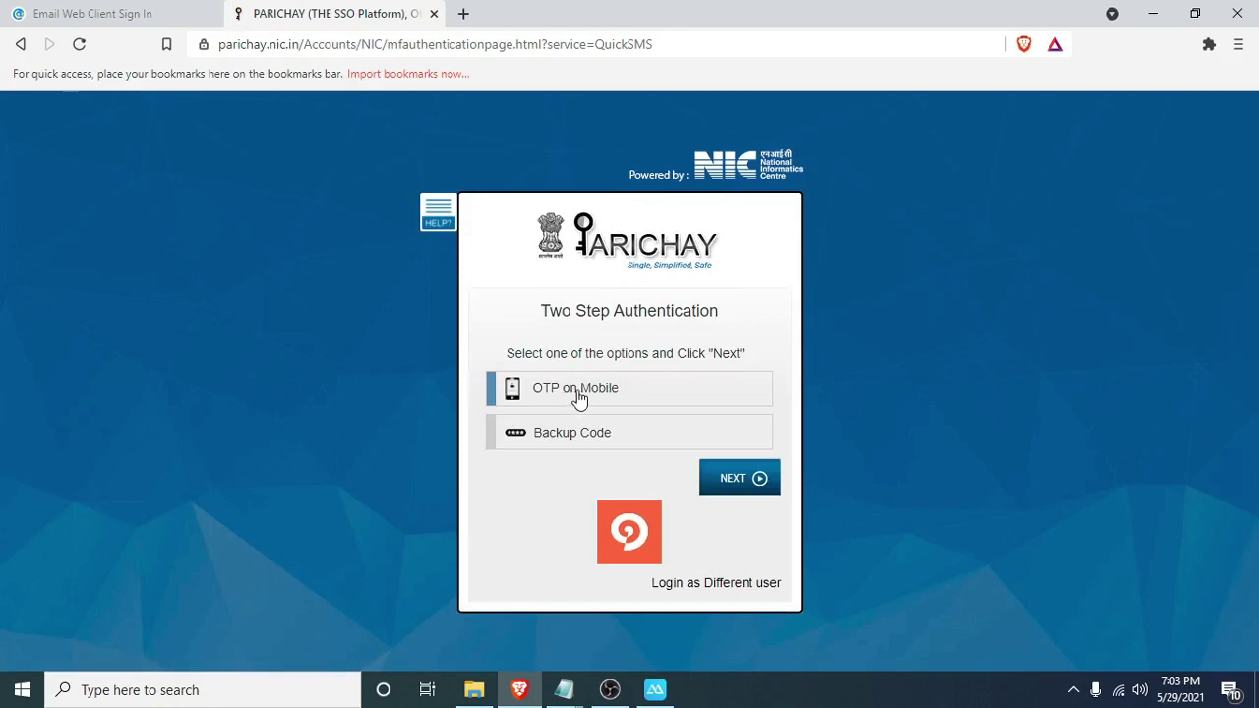
left_click(578, 394)
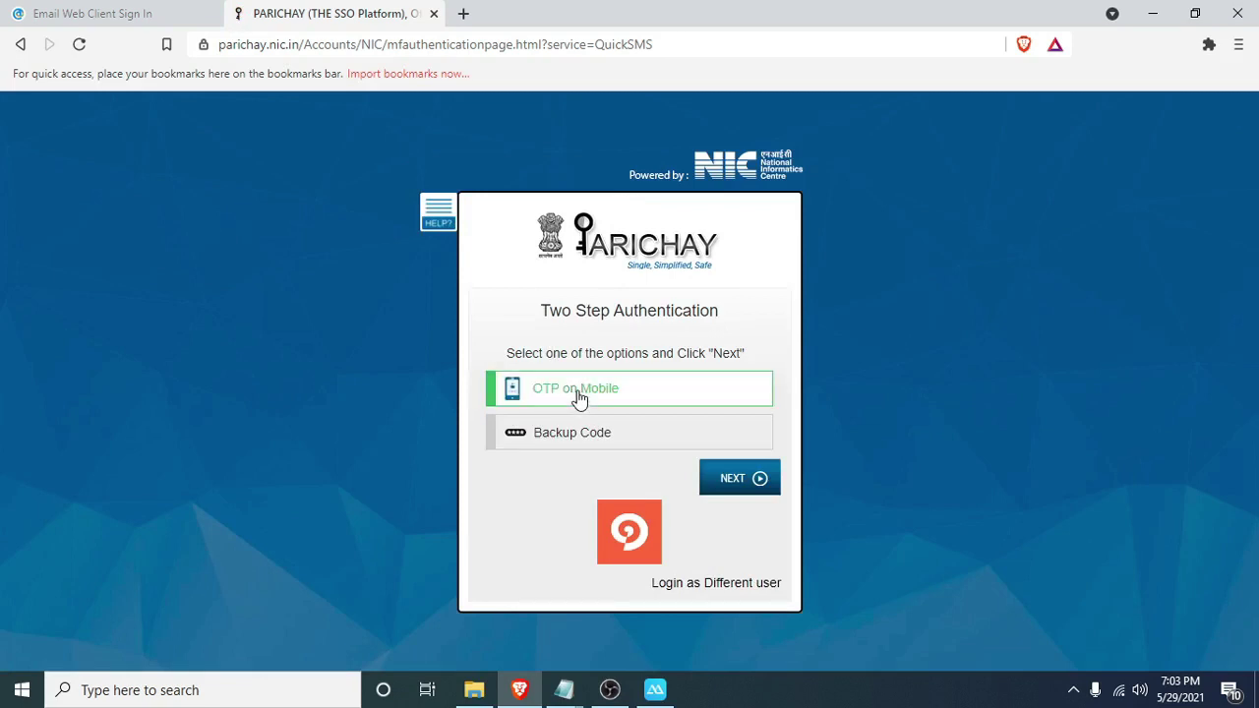
left_click(761, 480)
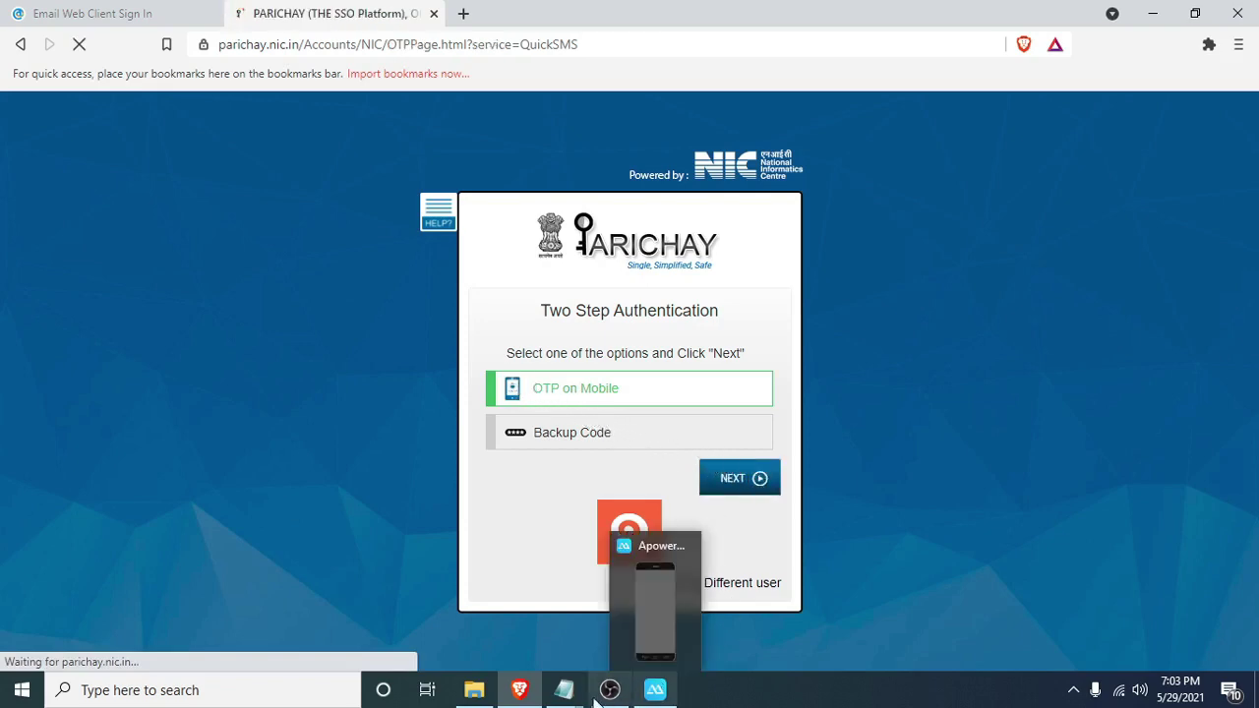
Step: Enter the OTP from the NIC message on the phone, submit it, and skip the QuickSMS redirect wait
left_click(653, 690)
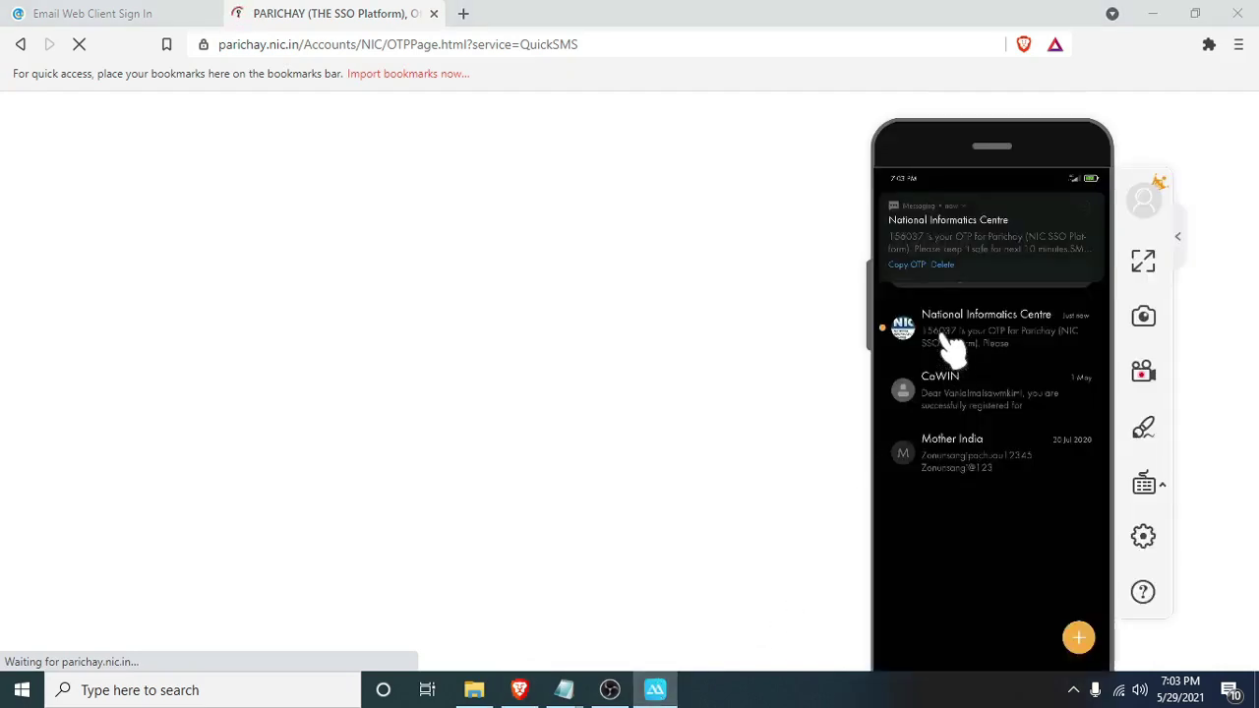
left_click(986, 254)
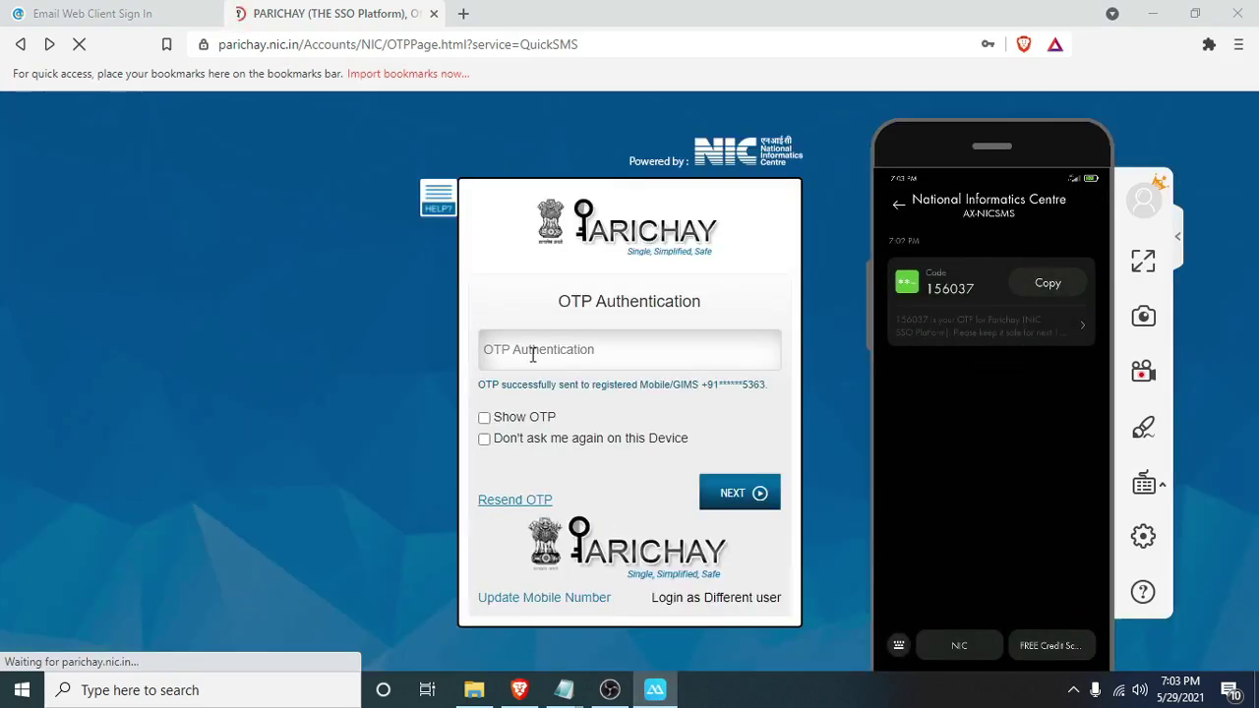
left_click(532, 355)
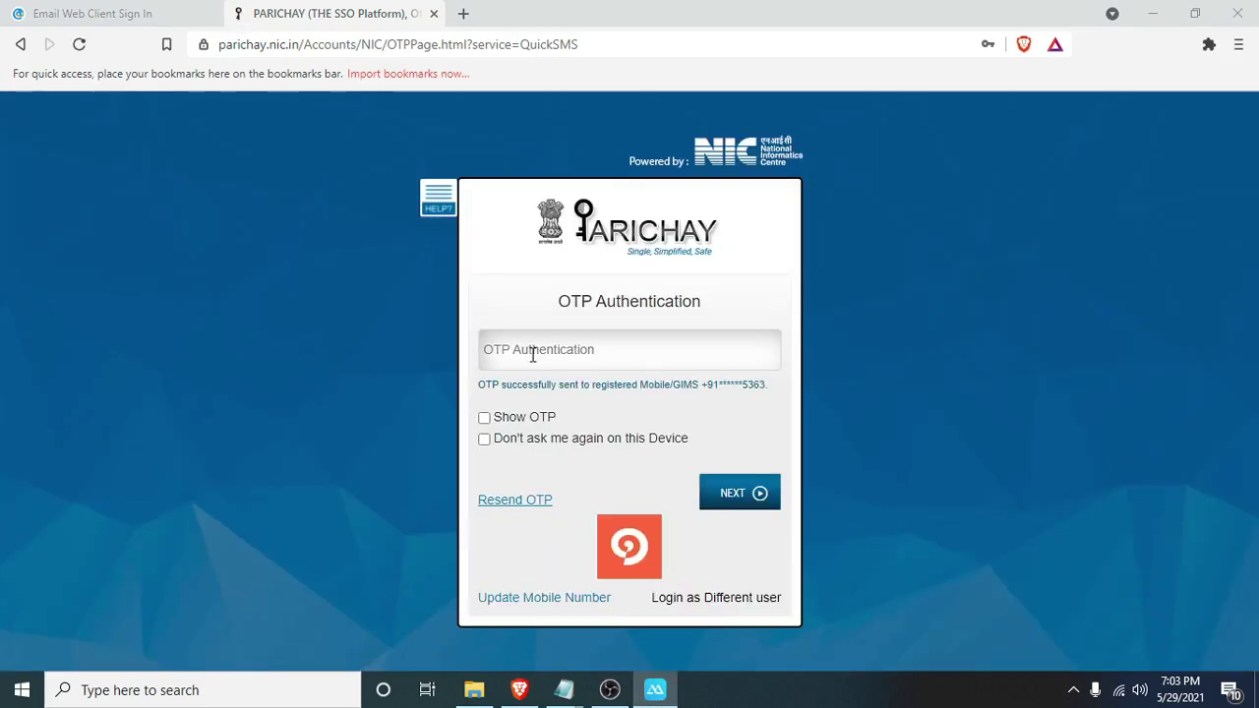
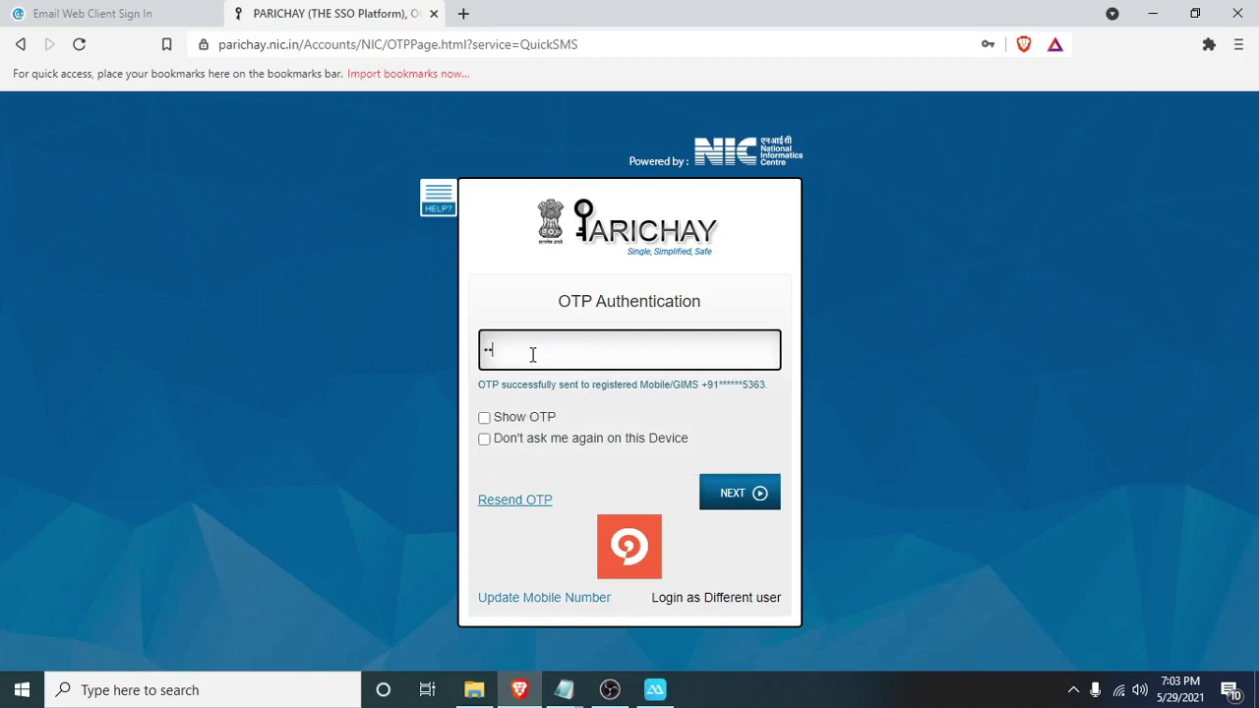
left_click(731, 493)
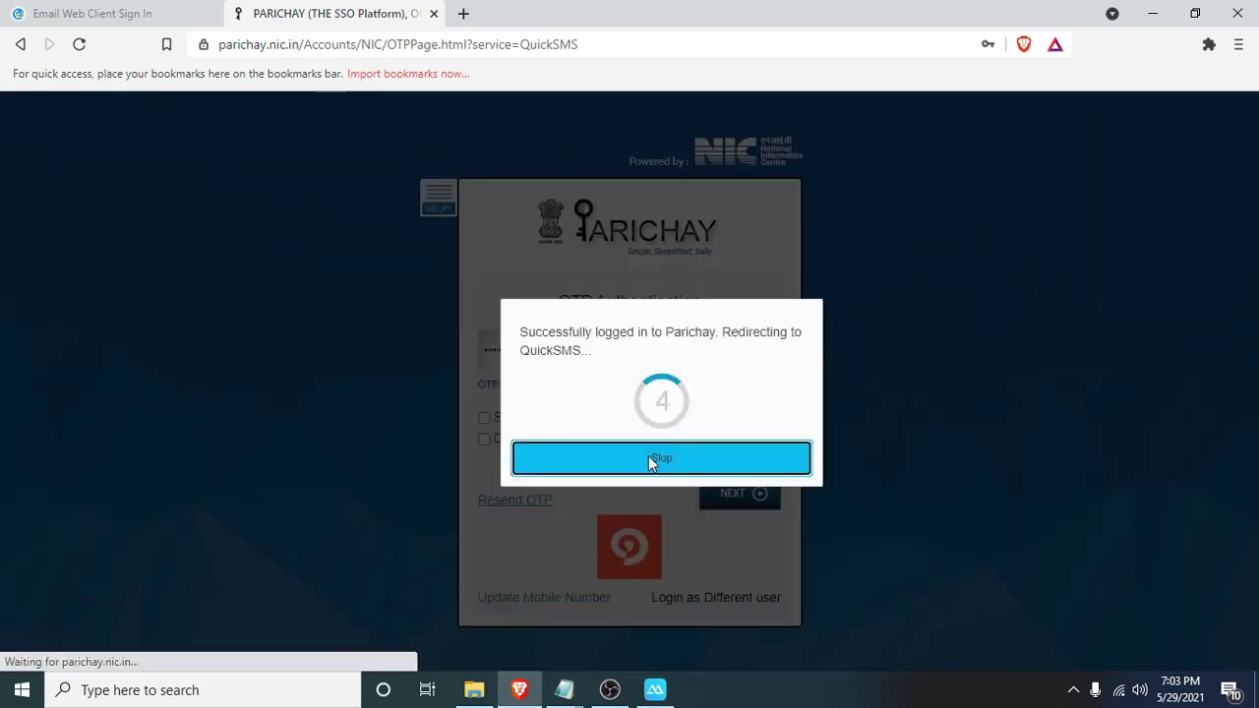
left_click(648, 458)
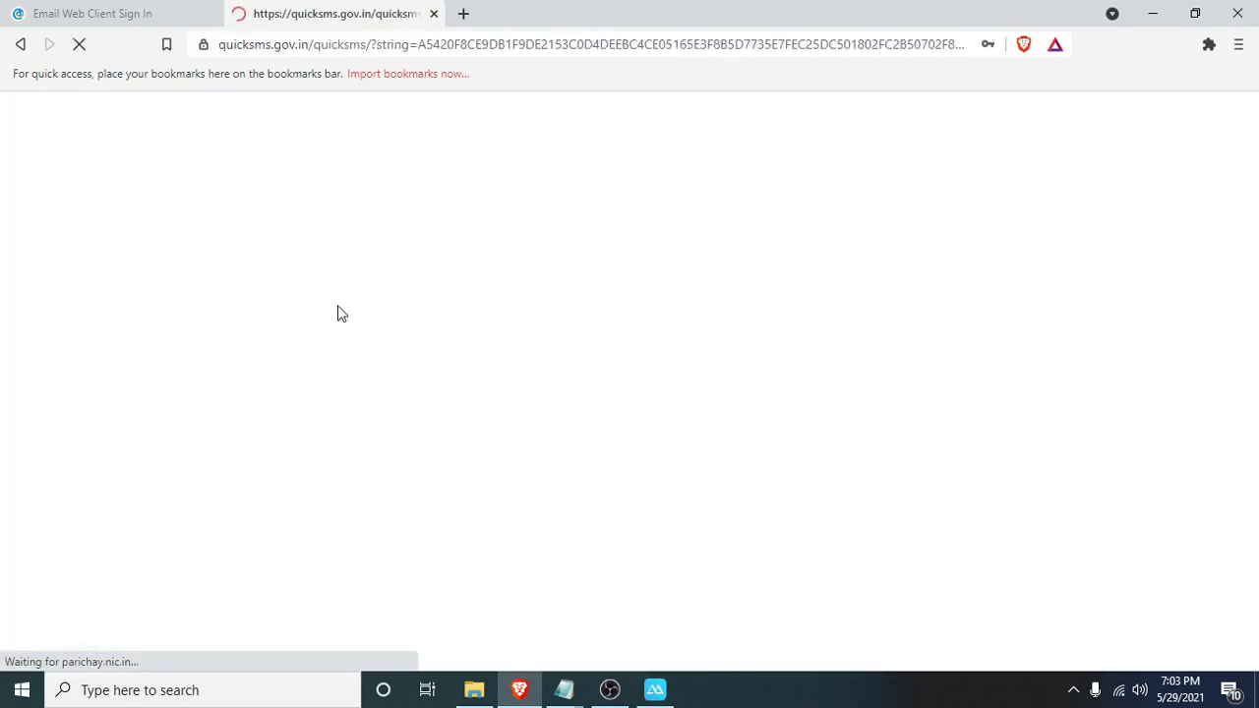
Step: Decline saving the password and collapse the SINGLE section in the sidebar
left_click(1005, 202)
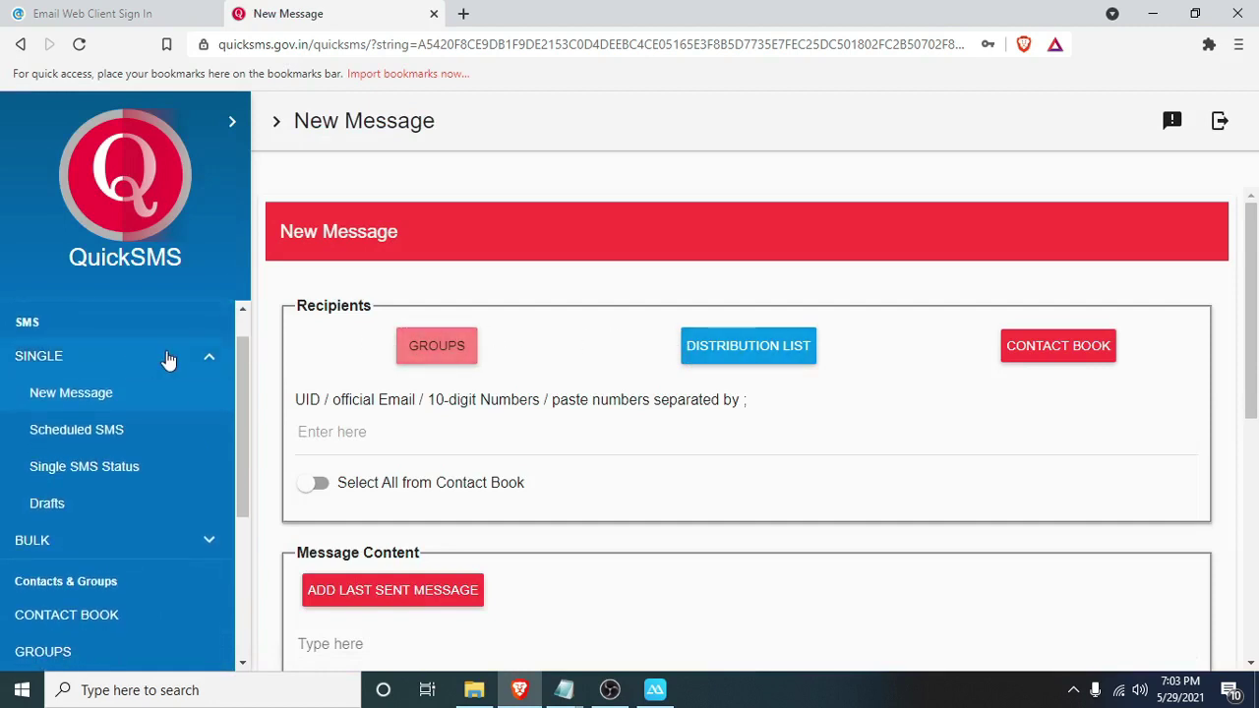
left_click(165, 360)
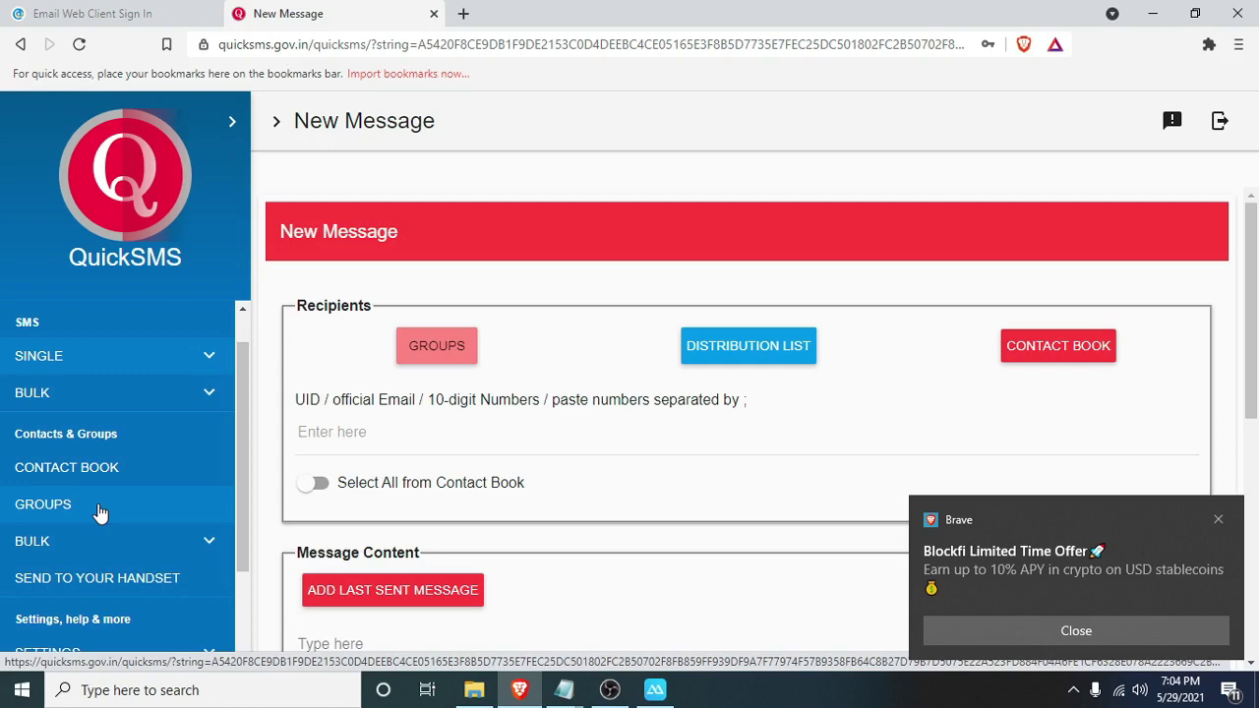
Step: Open the Contact Book, dismiss the Brave offer notification, and scroll to the 2 saved contacts
left_click(106, 473)
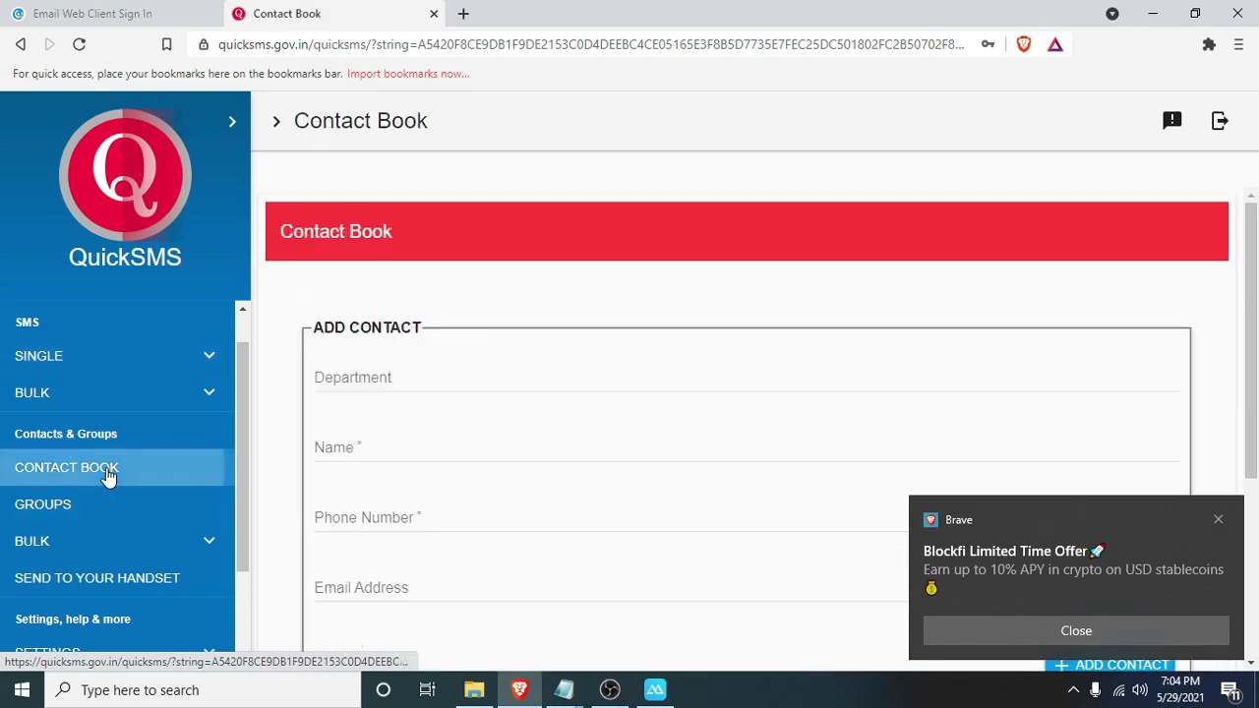
scroll(613, 439, "down", 1)
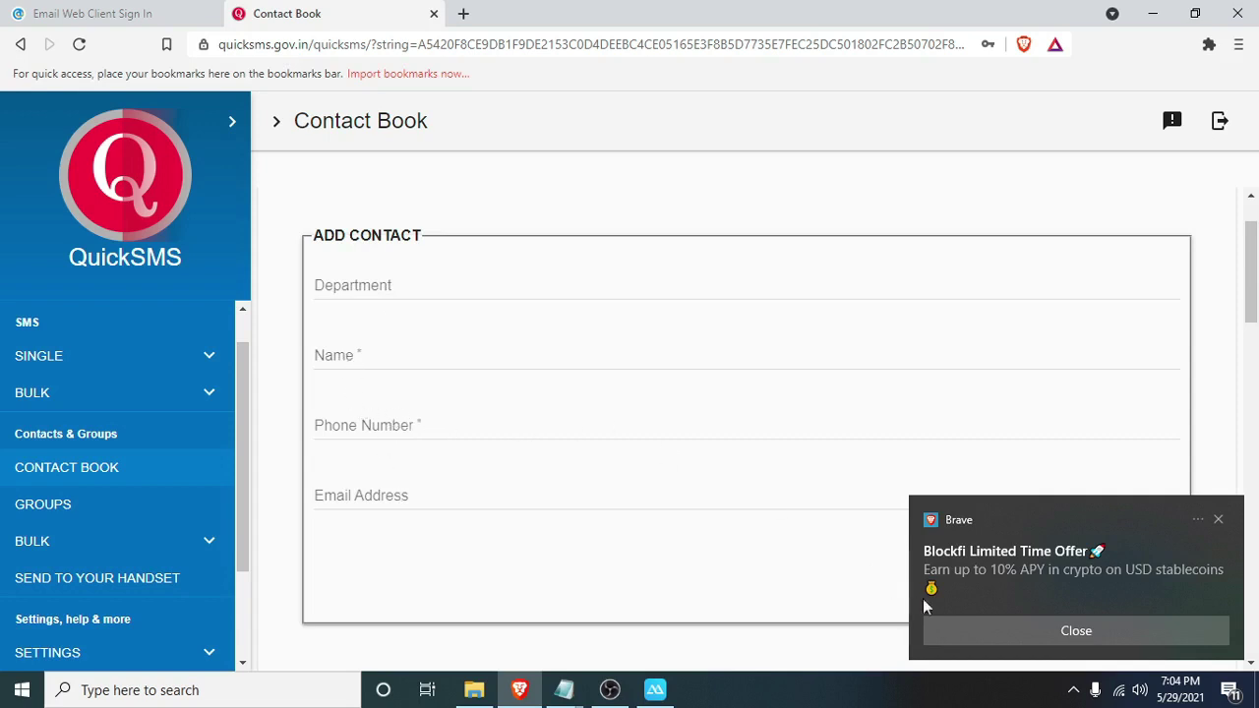
left_click(1059, 637)
scroll(688, 557, "down", 2)
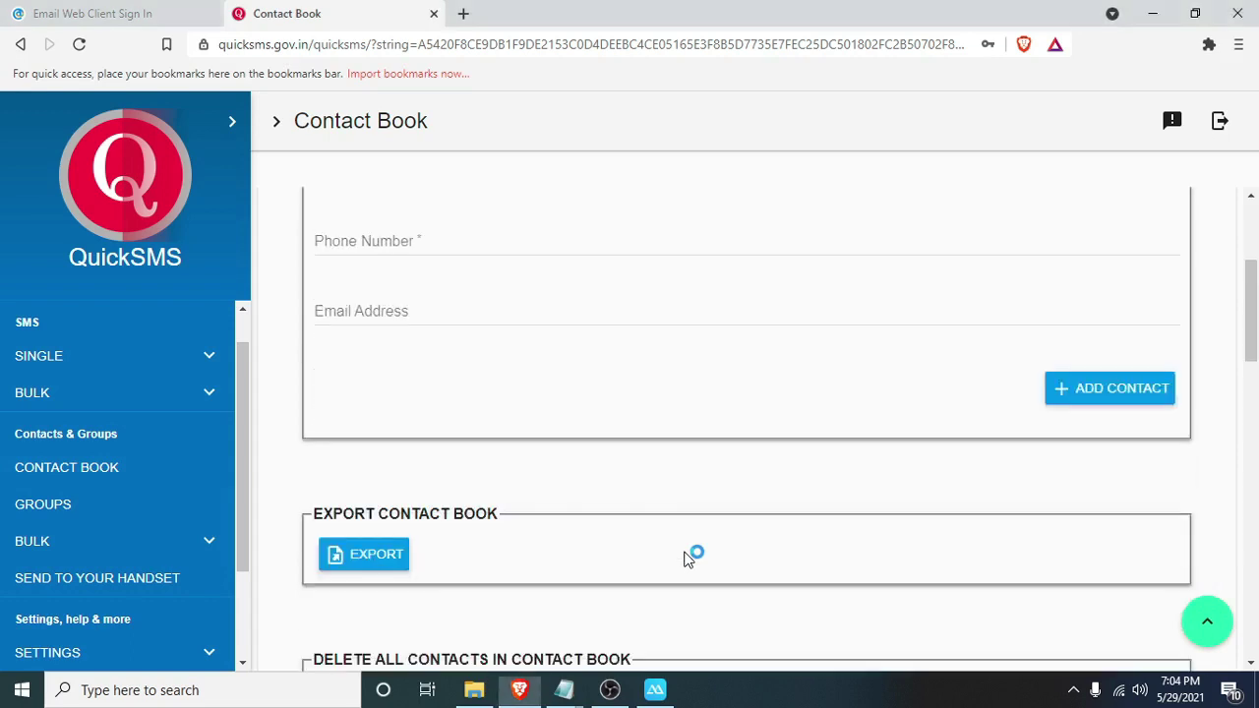
scroll(565, 512, "down", 3)
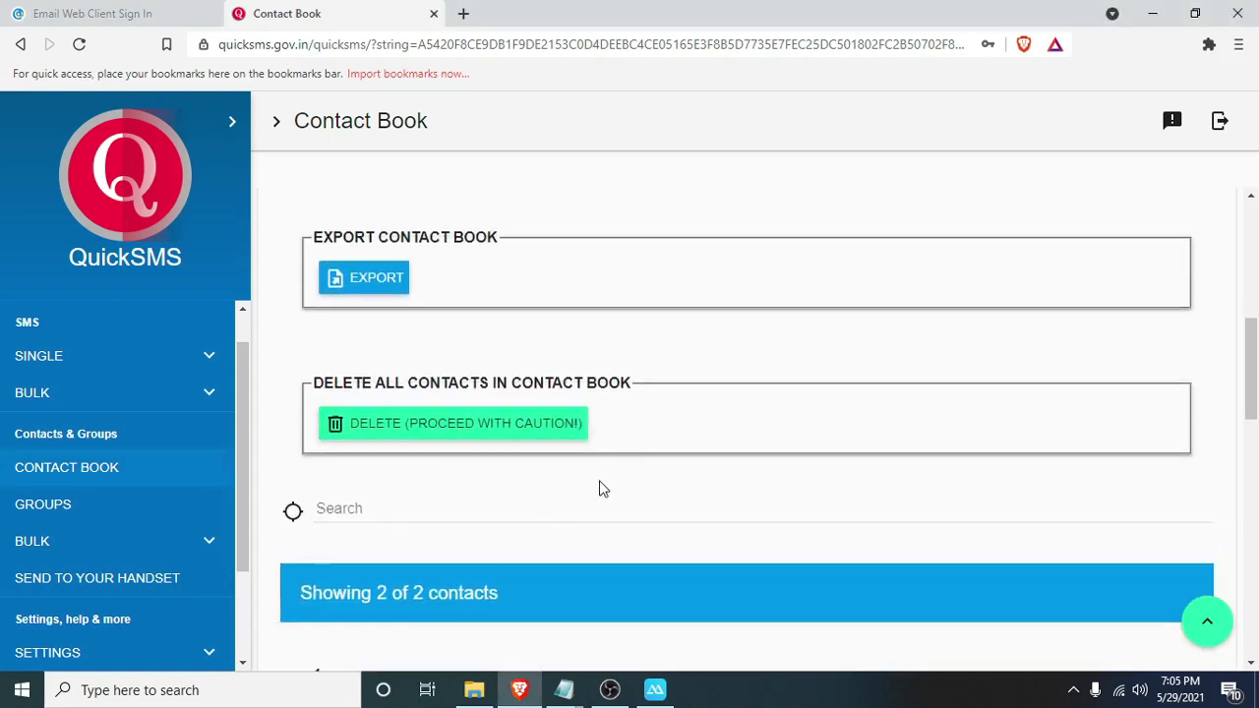
Step: Expand SETTINGS and open SMS Settings, showing name and mobile number masking enabled
scroll(601, 486, "up", 1)
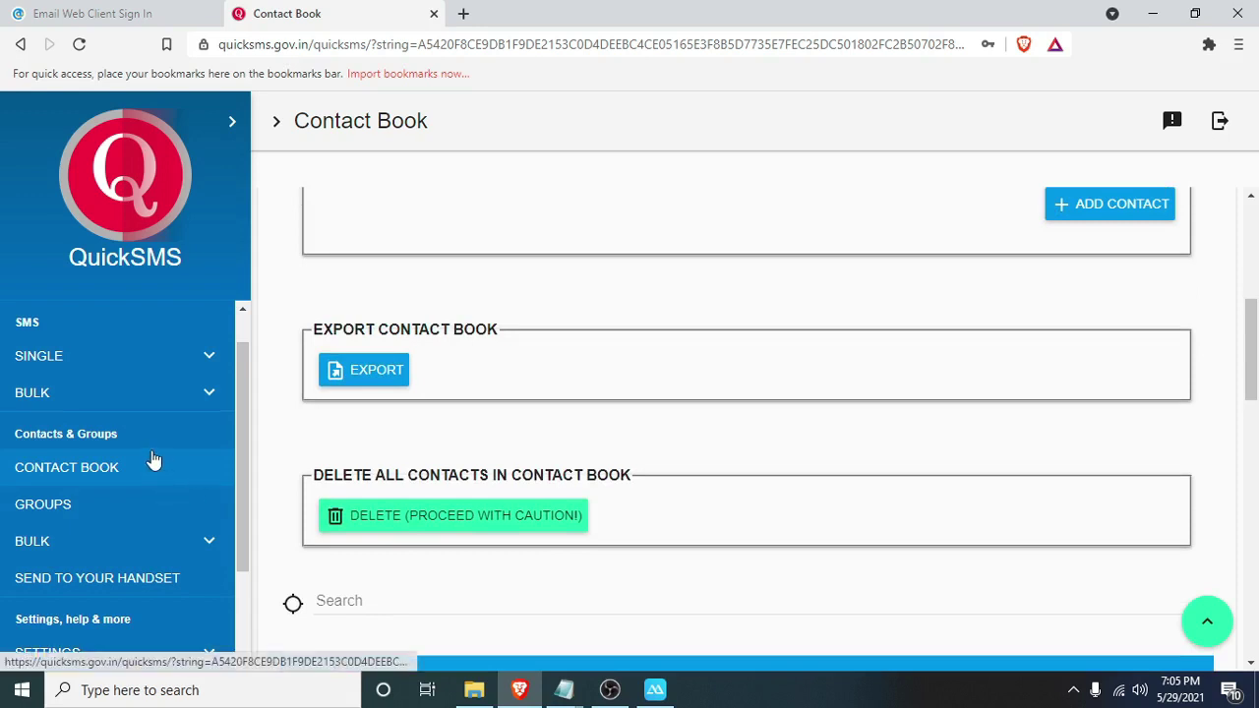
scroll(147, 467, "down", 1)
left_click(99, 578)
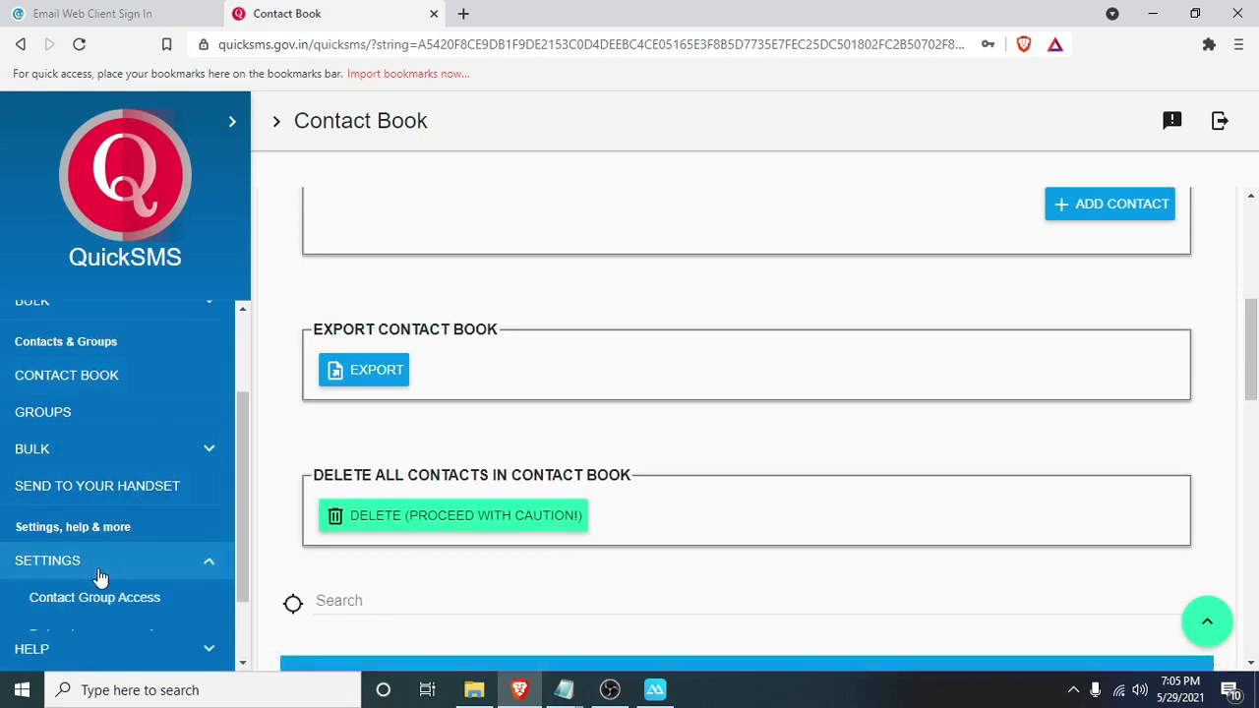
scroll(174, 593, "down", 2)
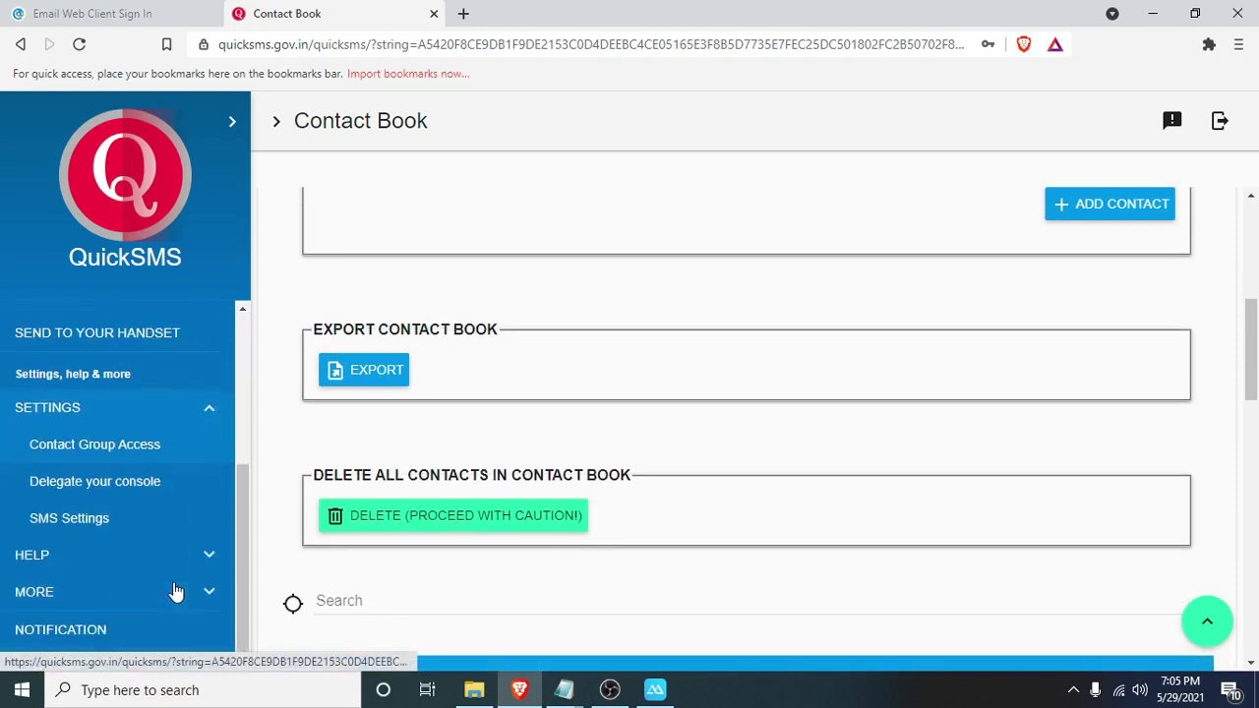
left_click(103, 515)
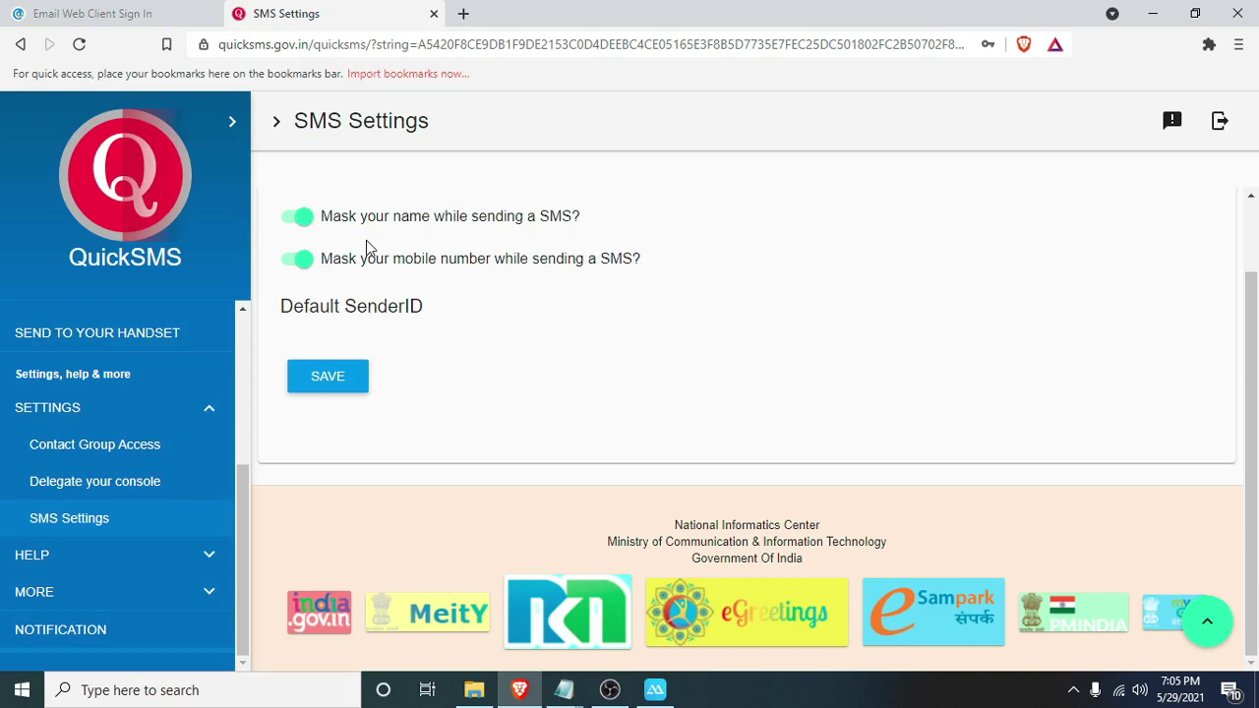
scroll(135, 483, "up", 3)
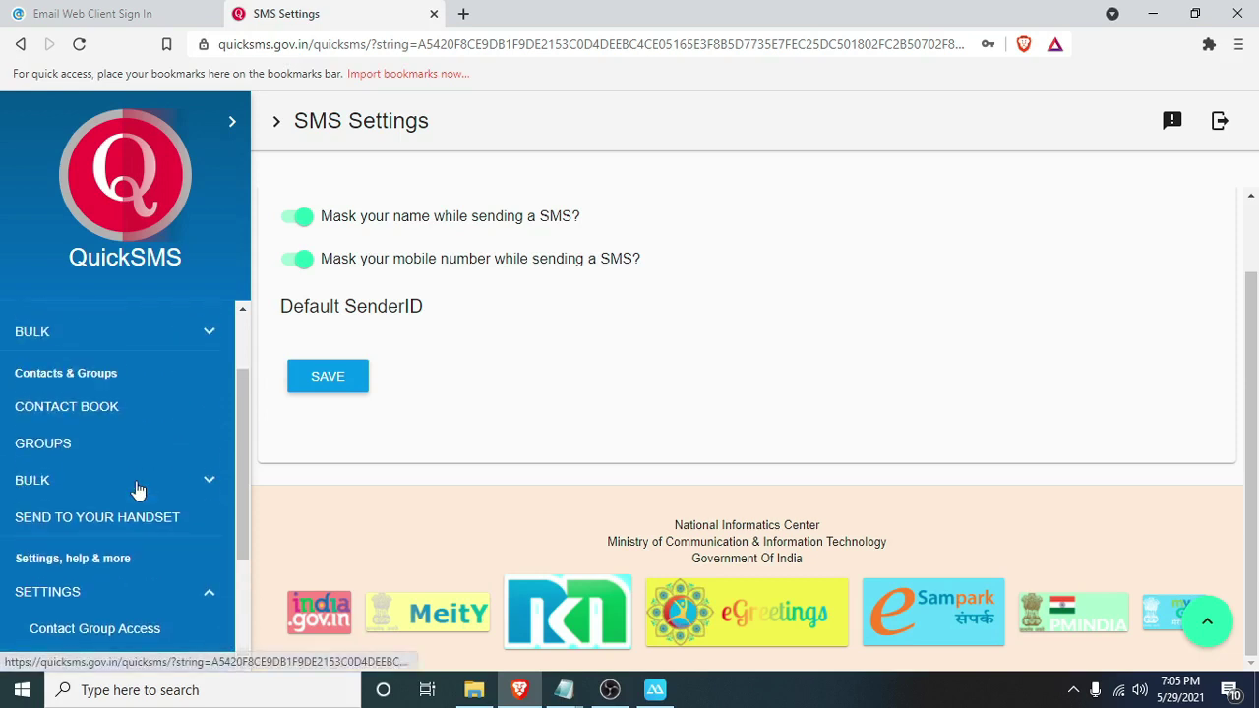
scroll(85, 502, "up", 2)
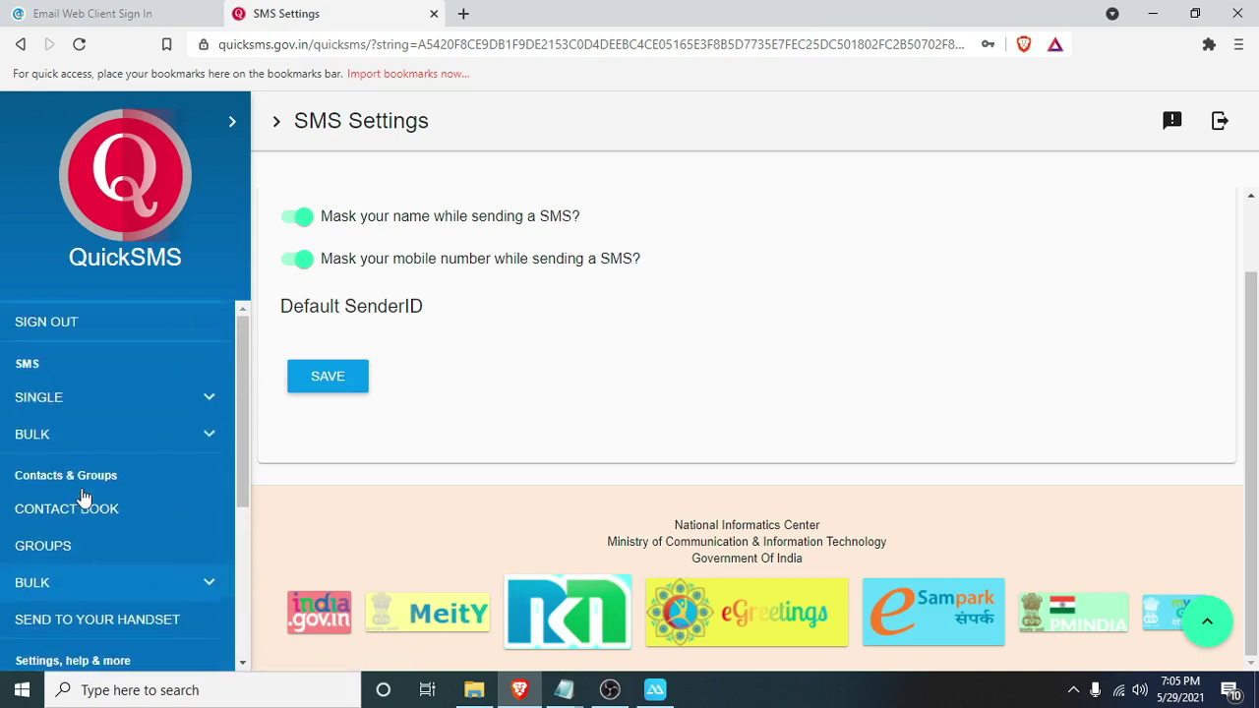
Step: Start a New Message under SINGLE and add one 10-digit mobile number as its recipient
left_click(129, 400)
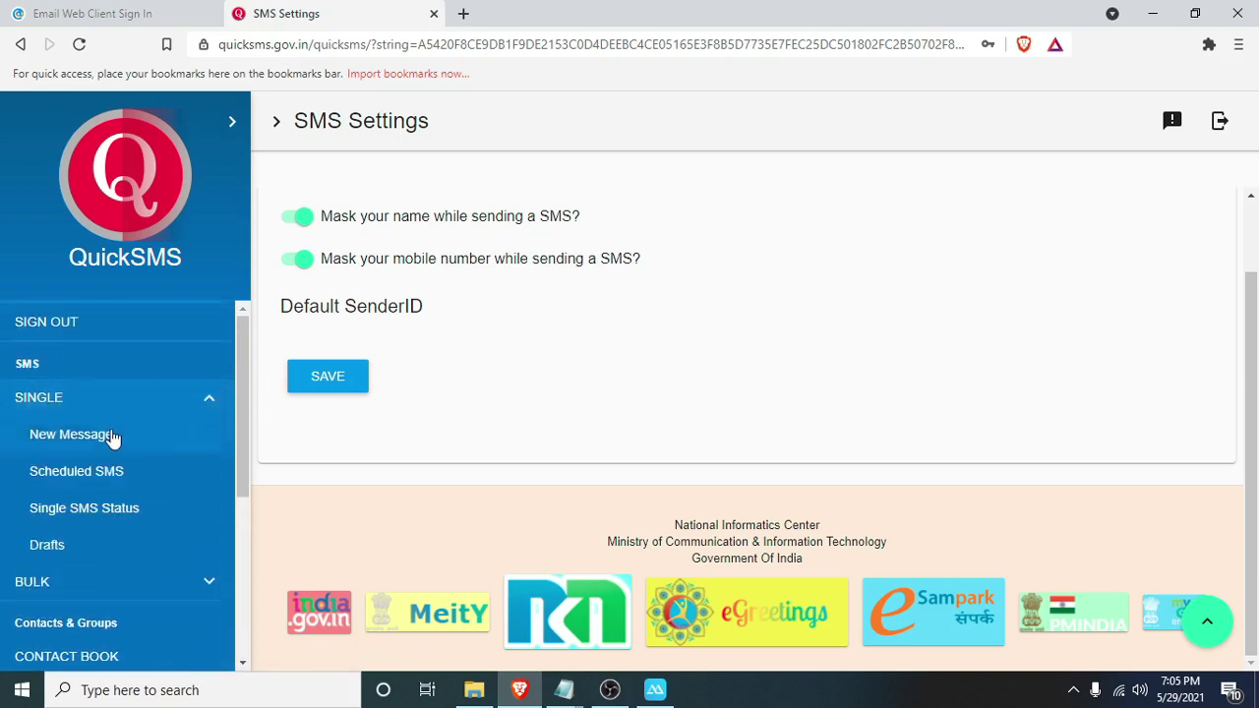
left_click(112, 438)
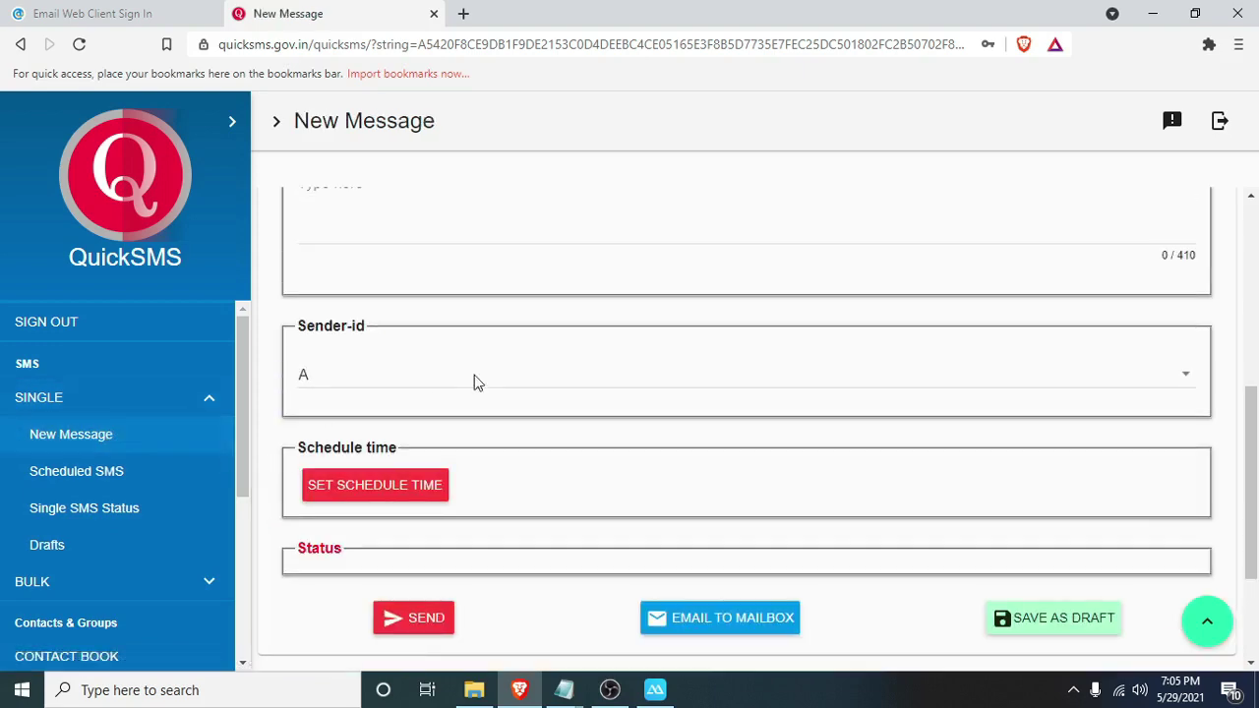
scroll(435, 396, "up", 2)
scroll(439, 389, "up", 3)
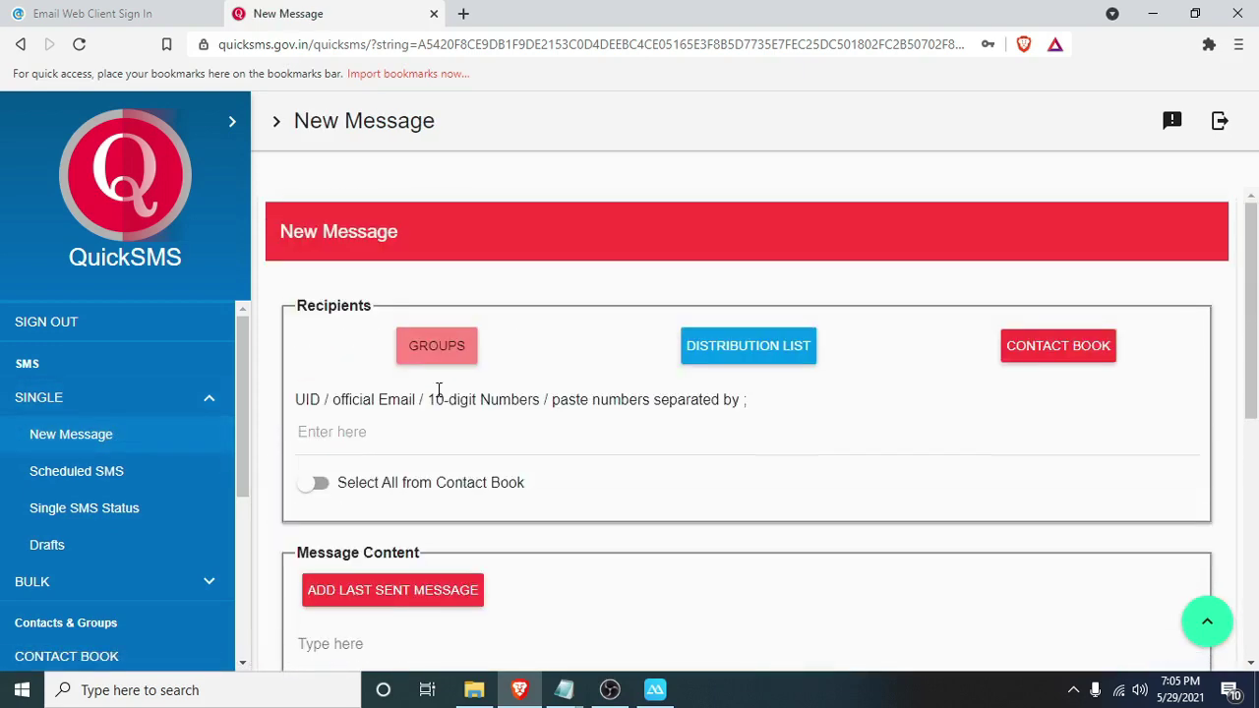
left_click(417, 441)
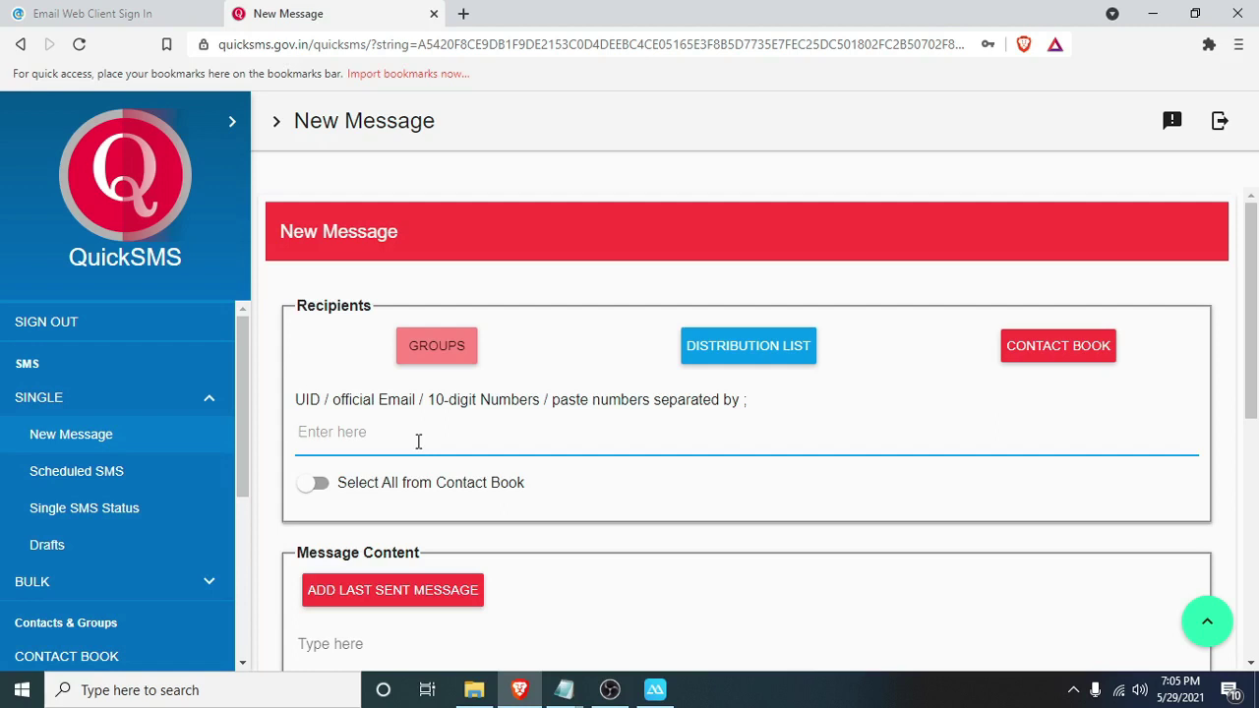
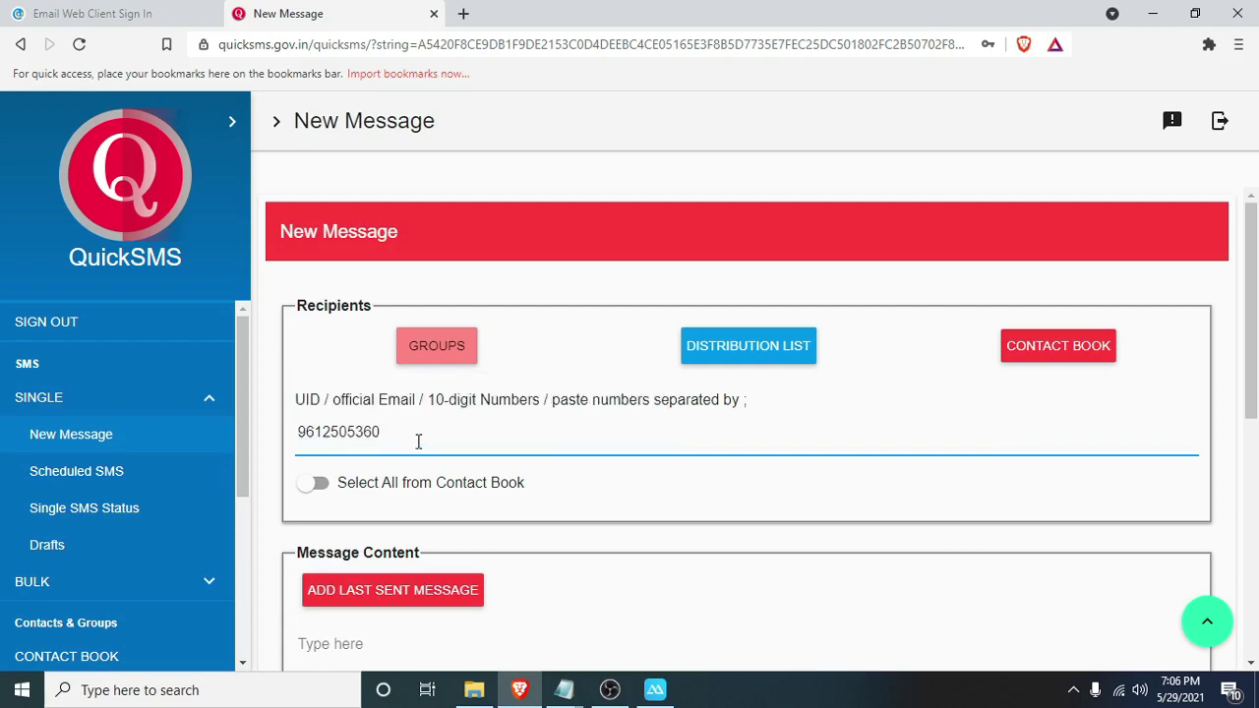
key("Return")
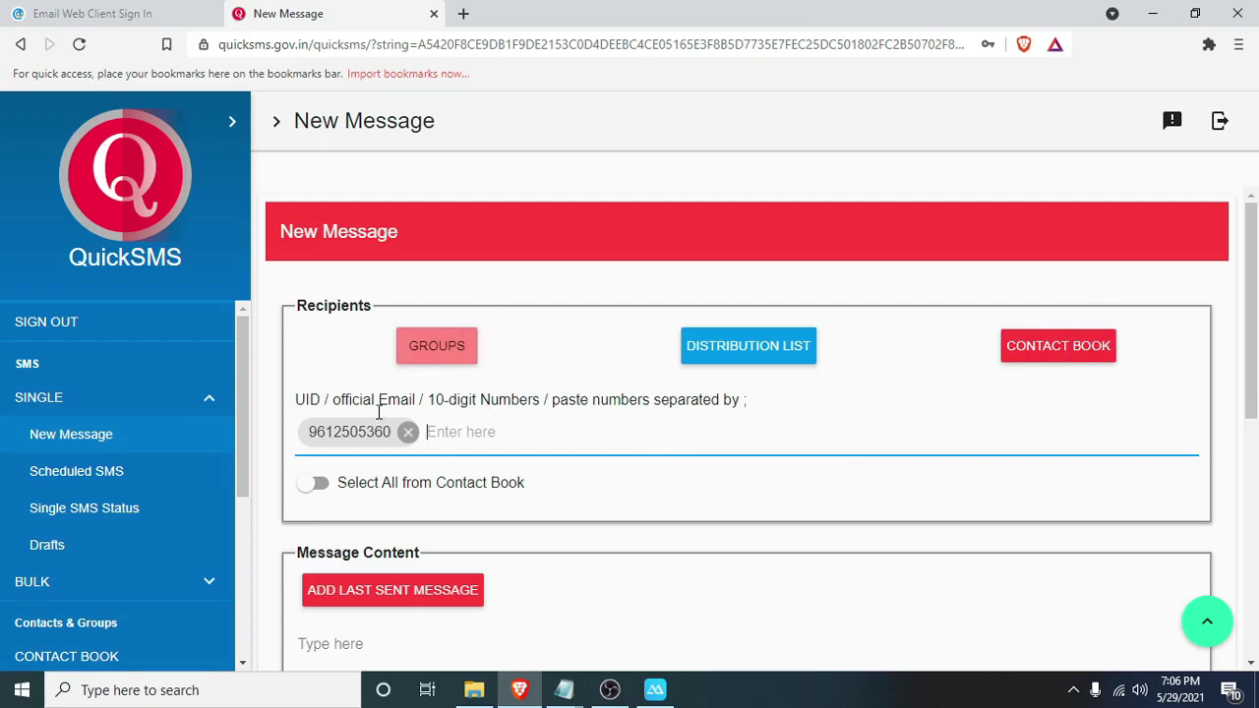
scroll(784, 450, "down", 2)
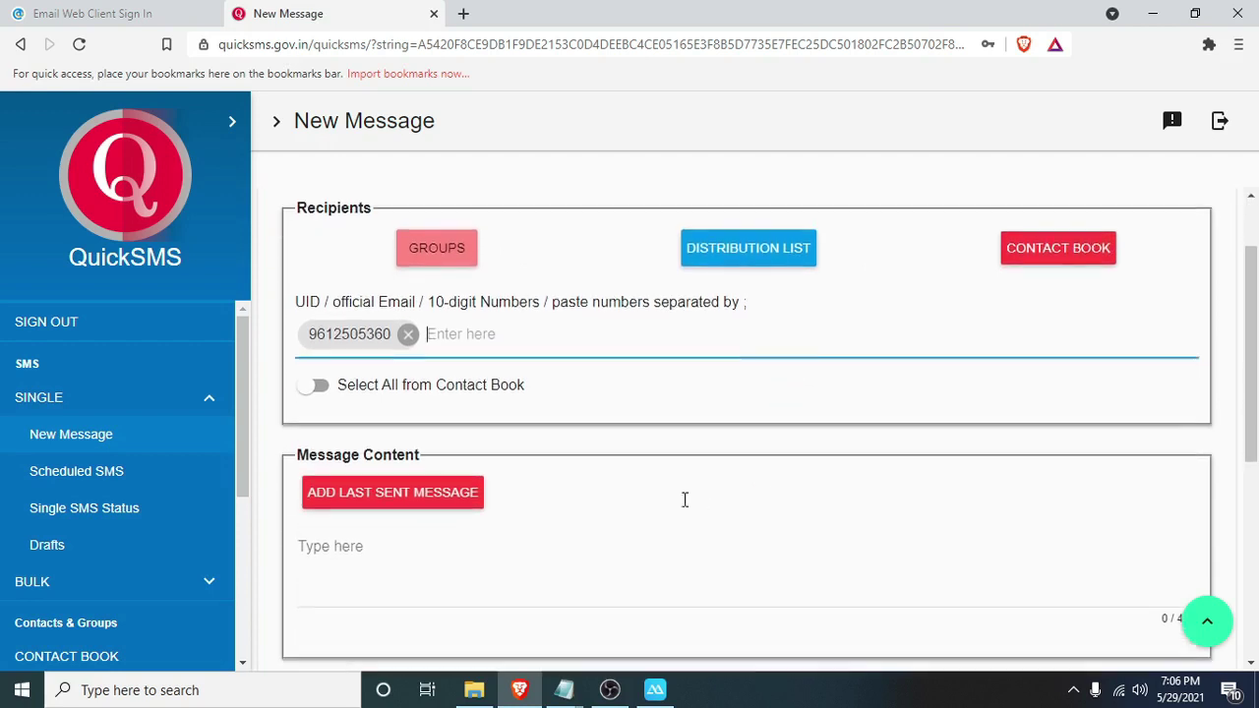
Step: Copy the joining-report reminder sentence from Notepad and paste it into Message Content
left_click(392, 476)
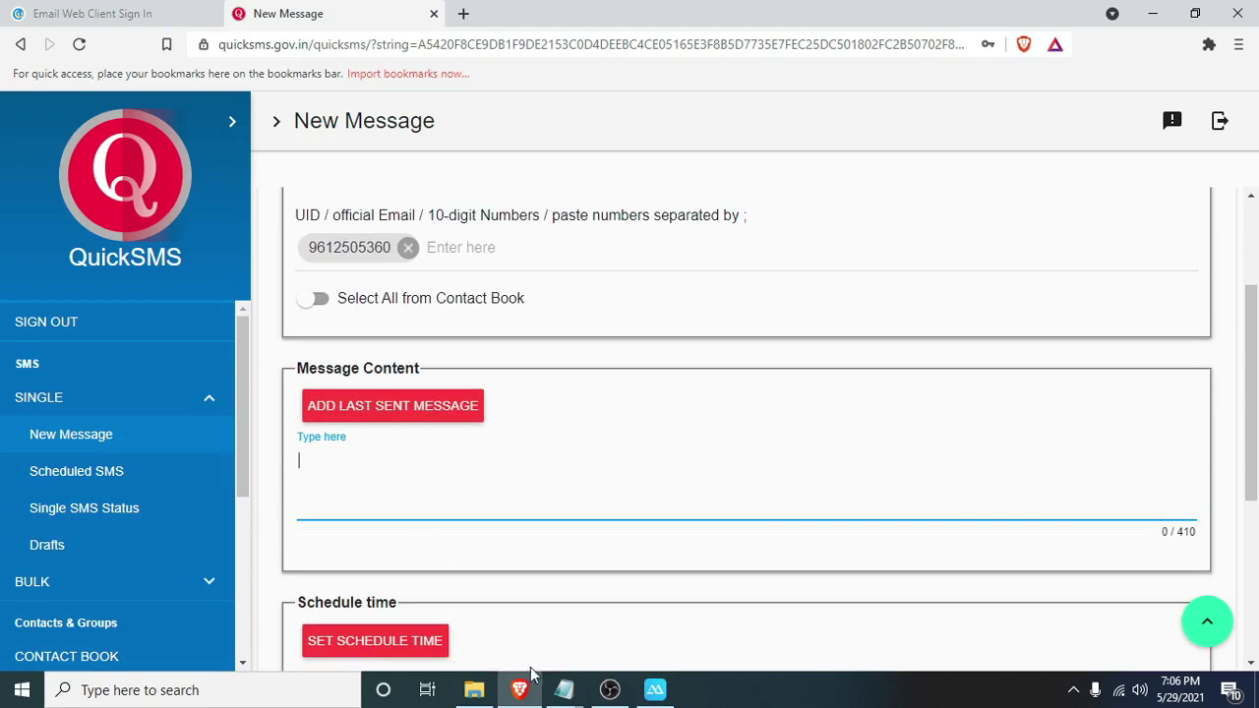
mouse_move(576, 700)
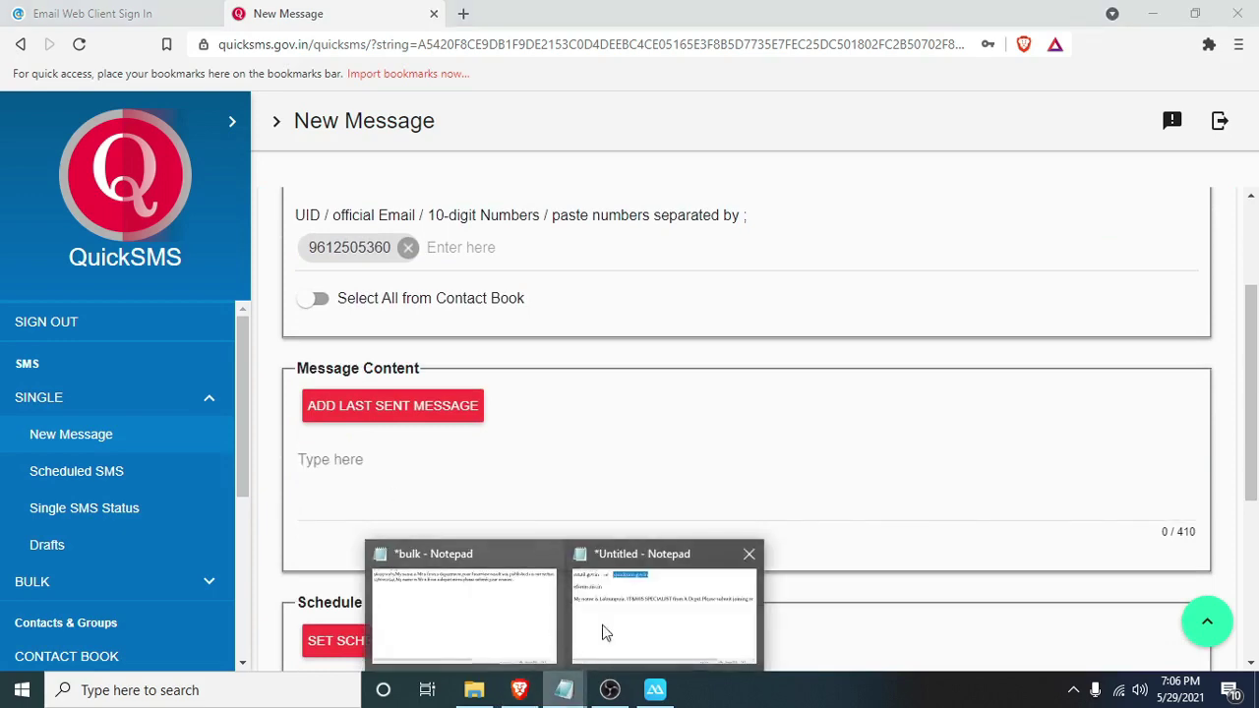
left_click(603, 633)
left_click_drag(6, 224, 775, 263)
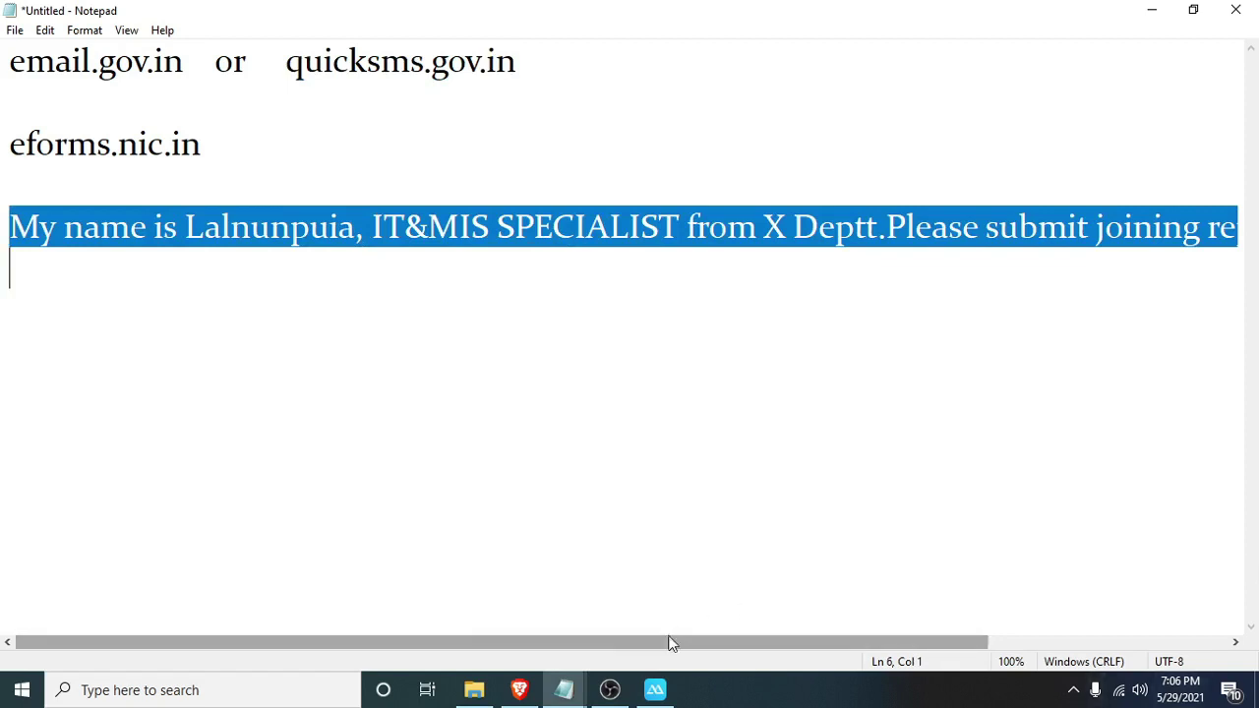
left_click(519, 689)
left_click(551, 479)
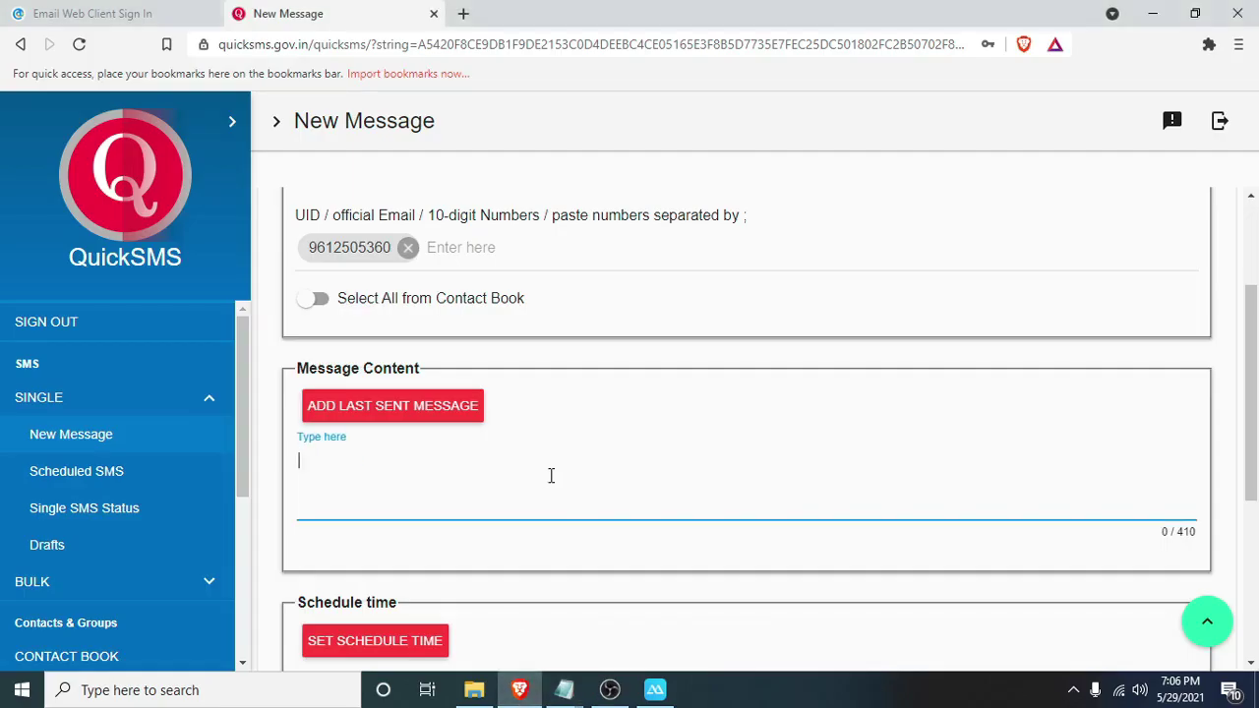
type("My name is Lalnunpuia, IT&MIS SPECIALIST from X Deptt.Please submit joining report before due date.")
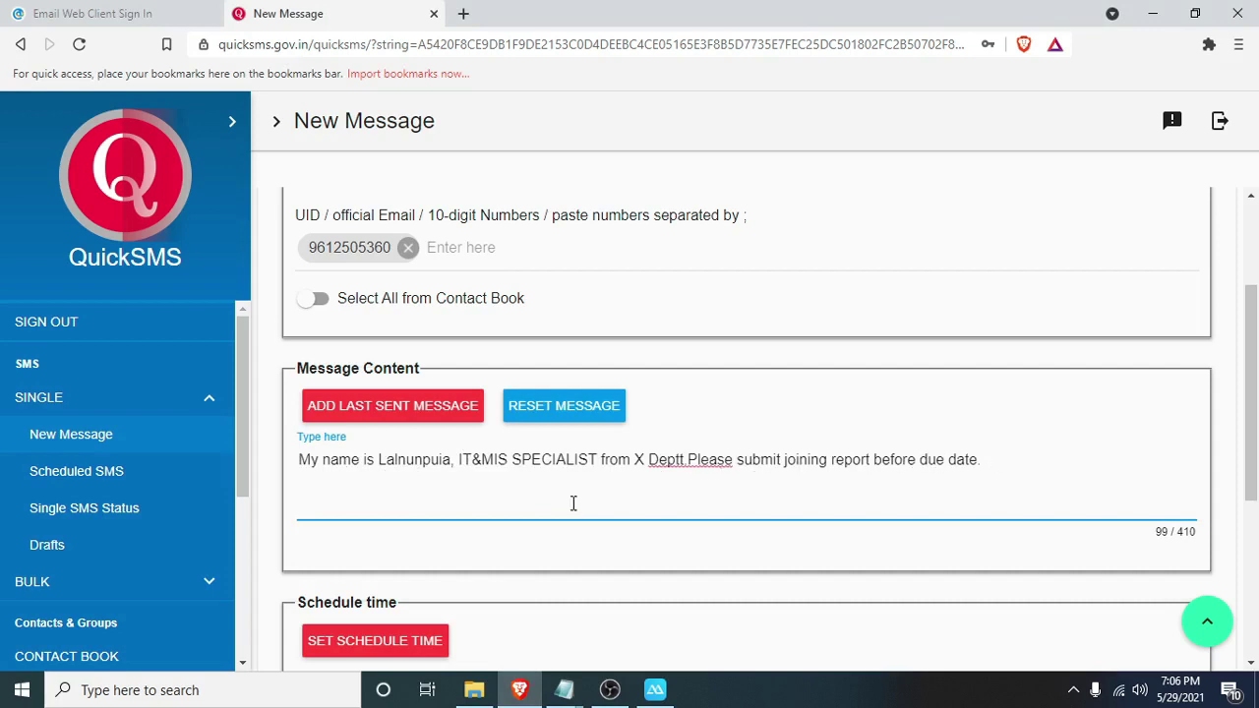
scroll(573, 502, "down", 3)
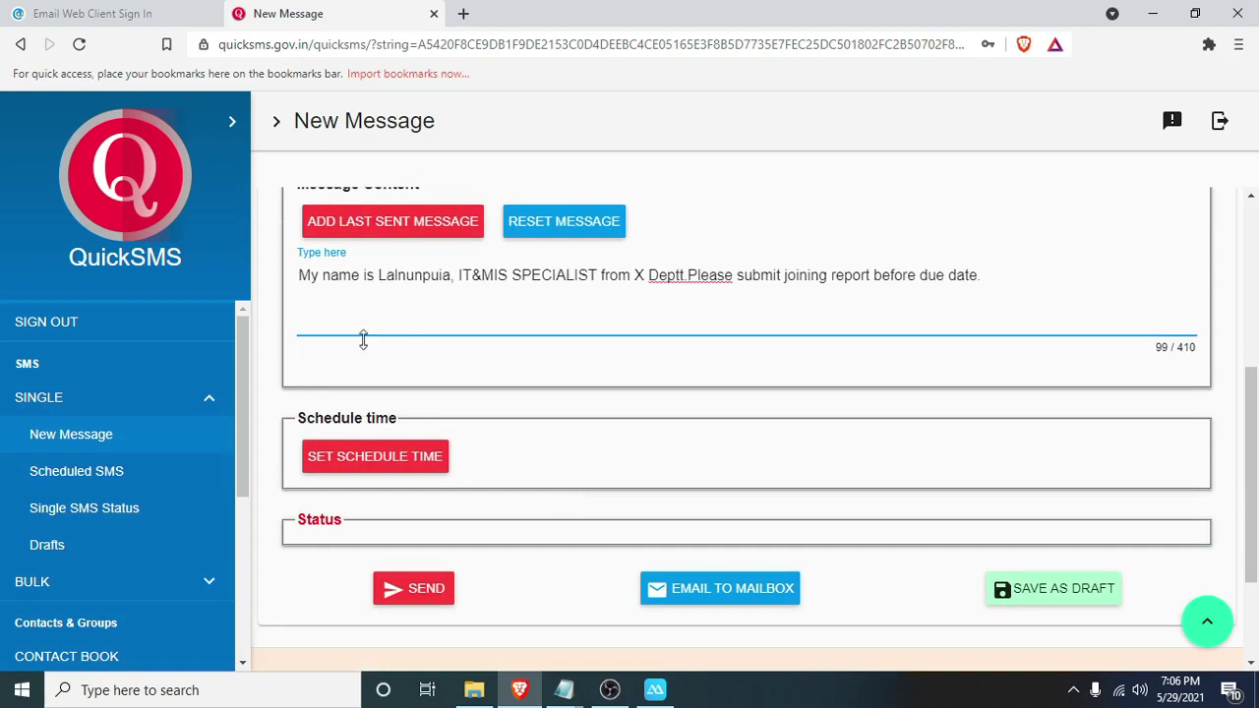
left_click(366, 455)
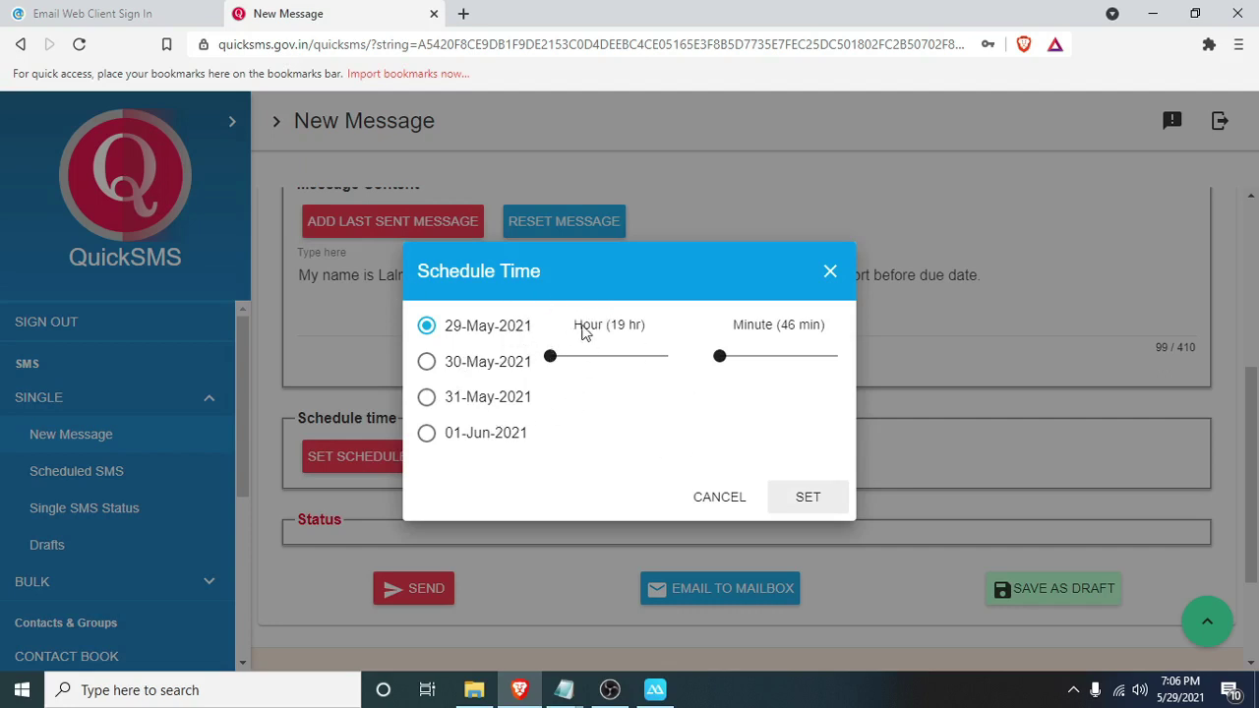
left_click(718, 497)
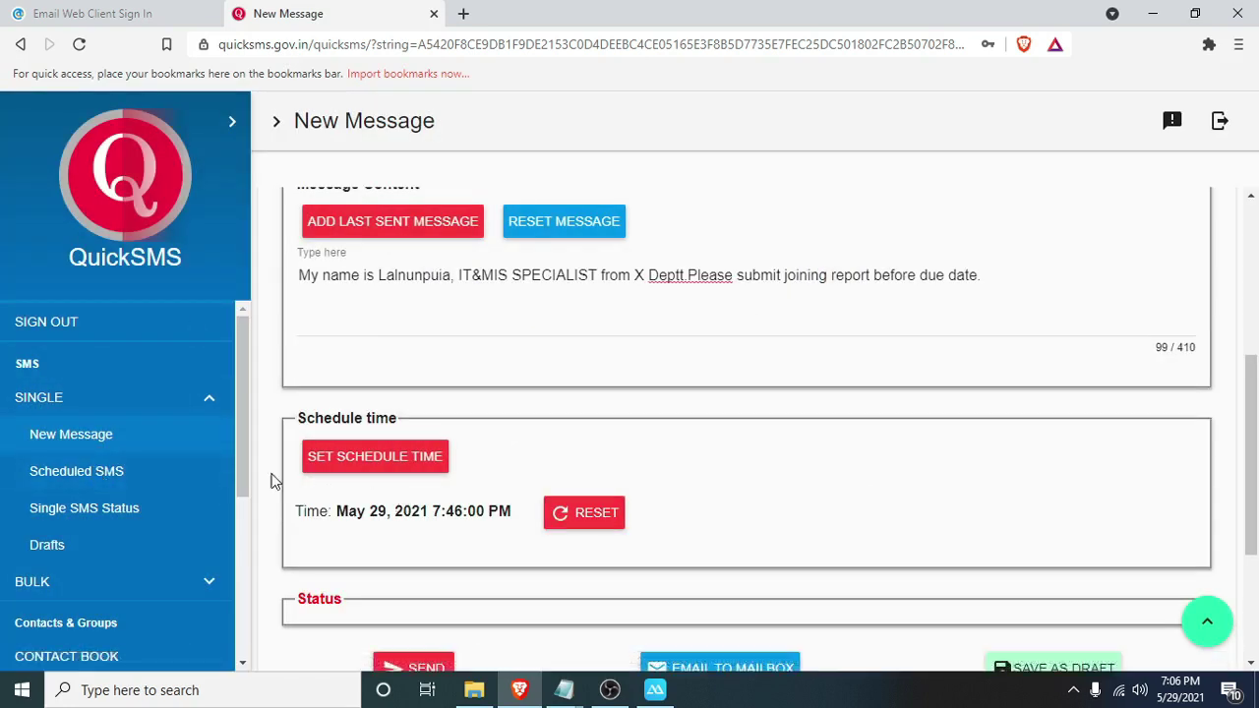
scroll(658, 388, "down", 1)
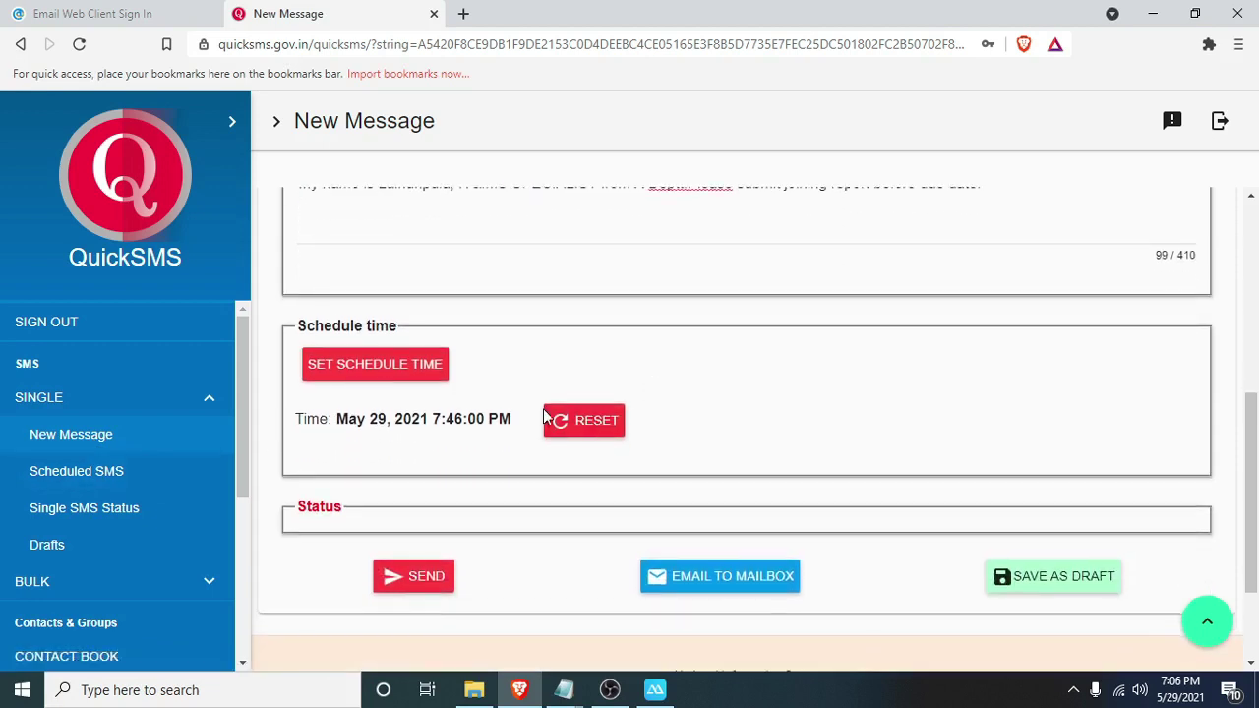
left_click(573, 420)
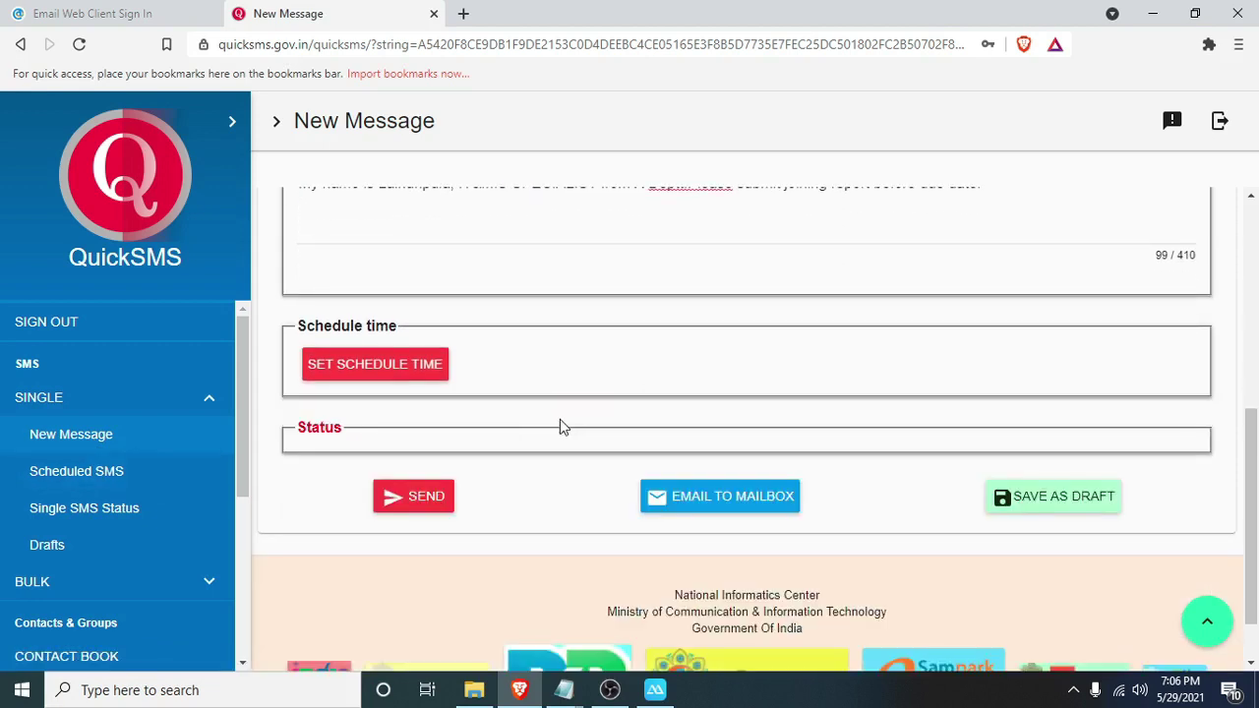
scroll(559, 419, "down", 1)
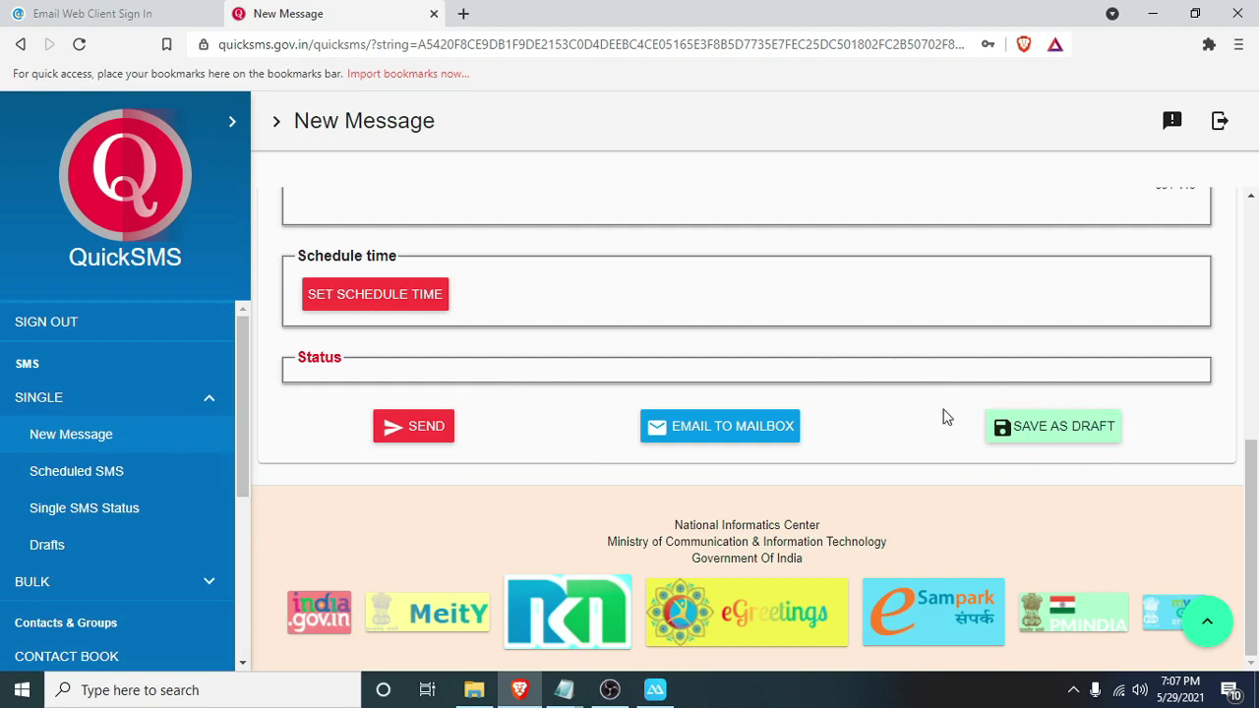
Step: Send the SMS, check its arrival on the mirrored phone, then retry Send on the cleared form
left_click(430, 433)
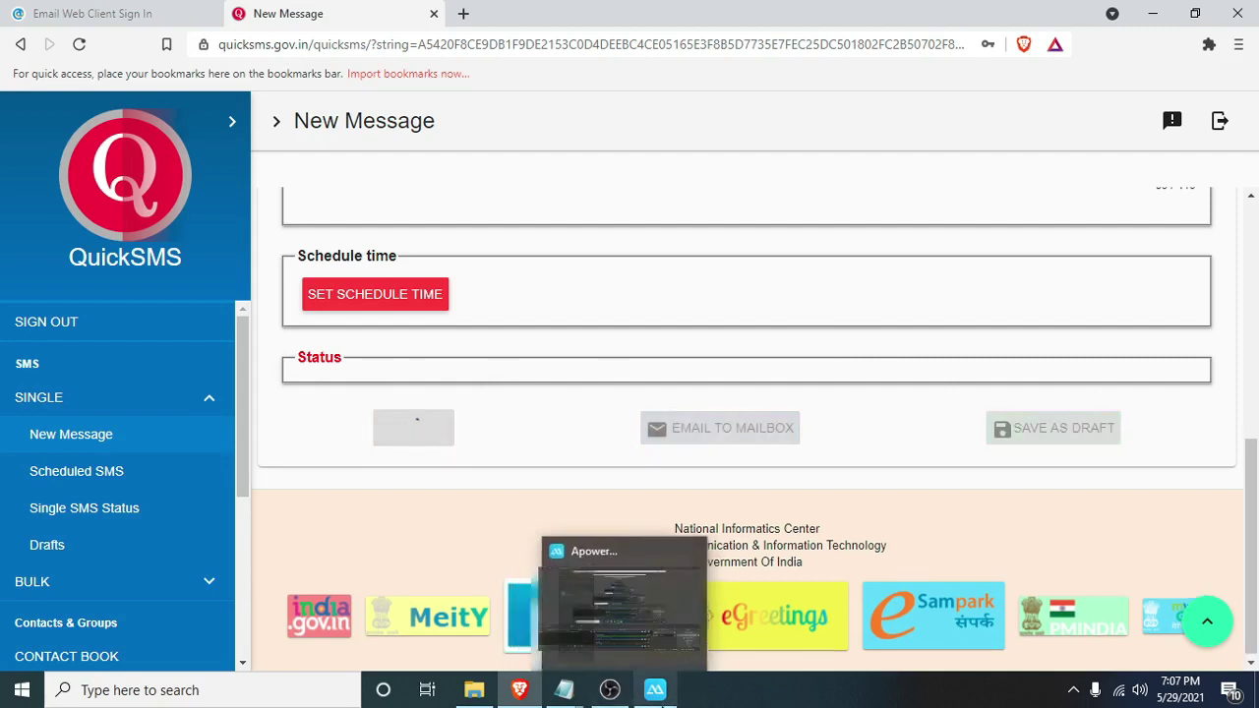
left_click(655, 691)
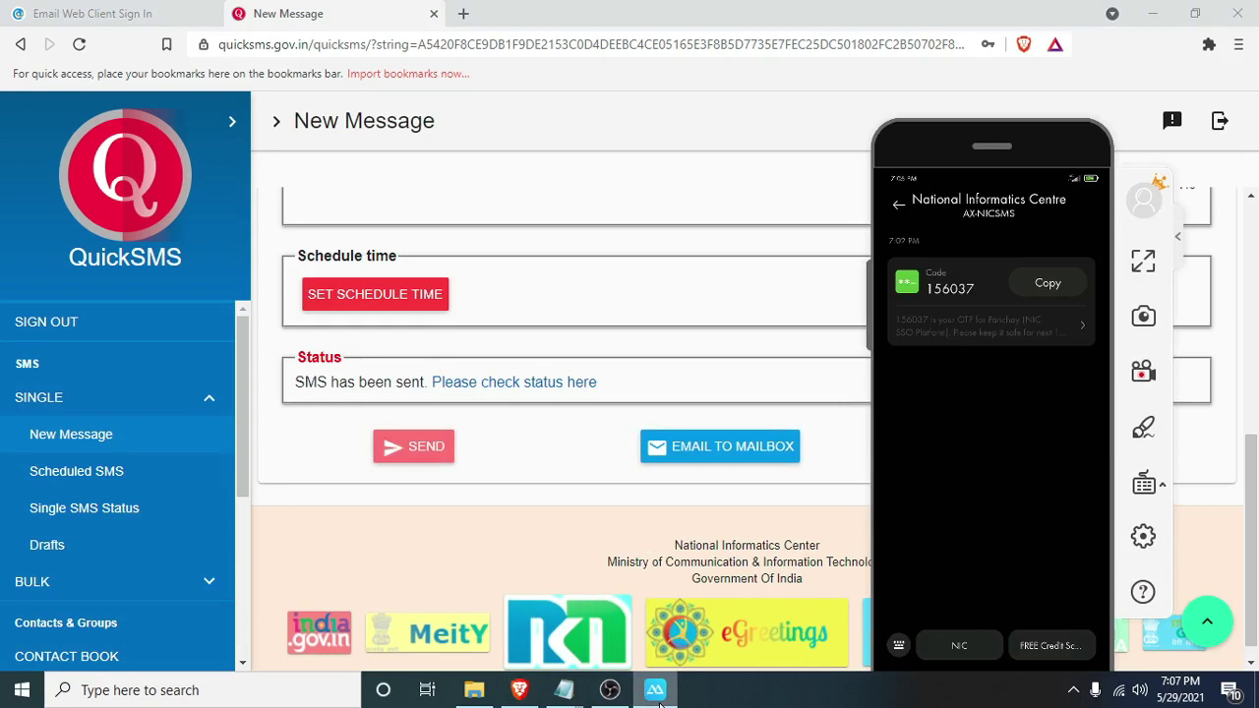
left_click(430, 454)
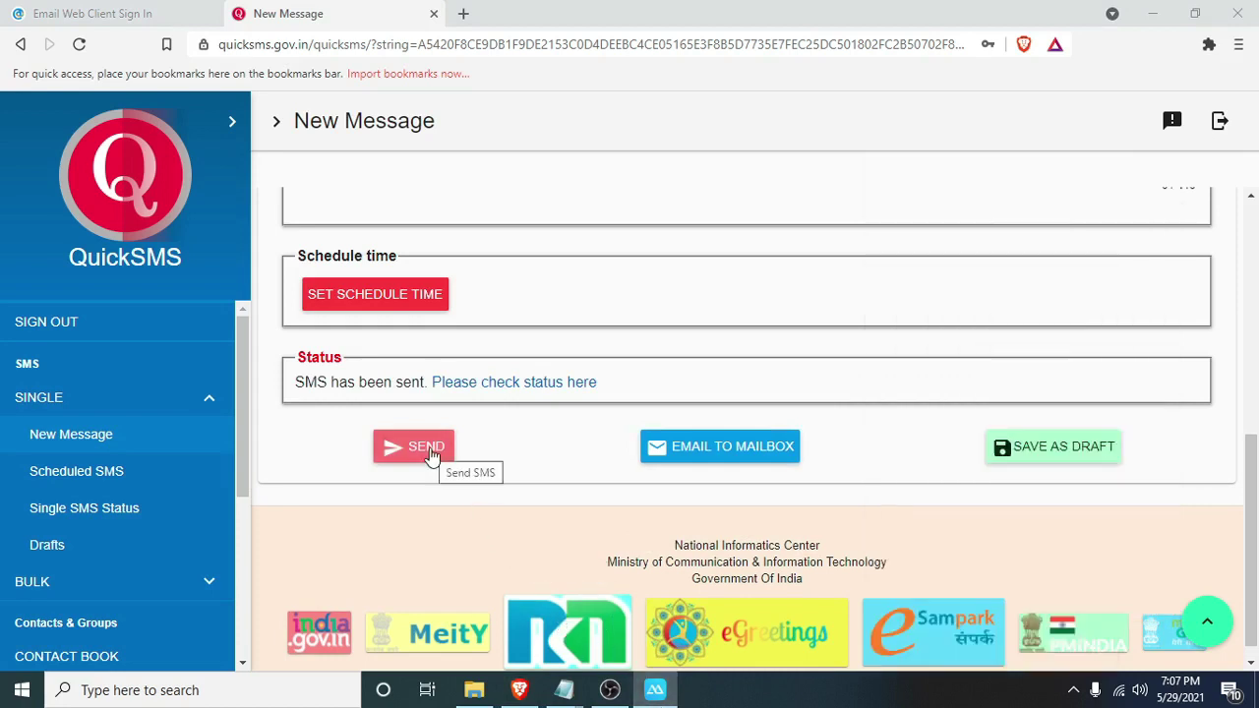
left_click(429, 452)
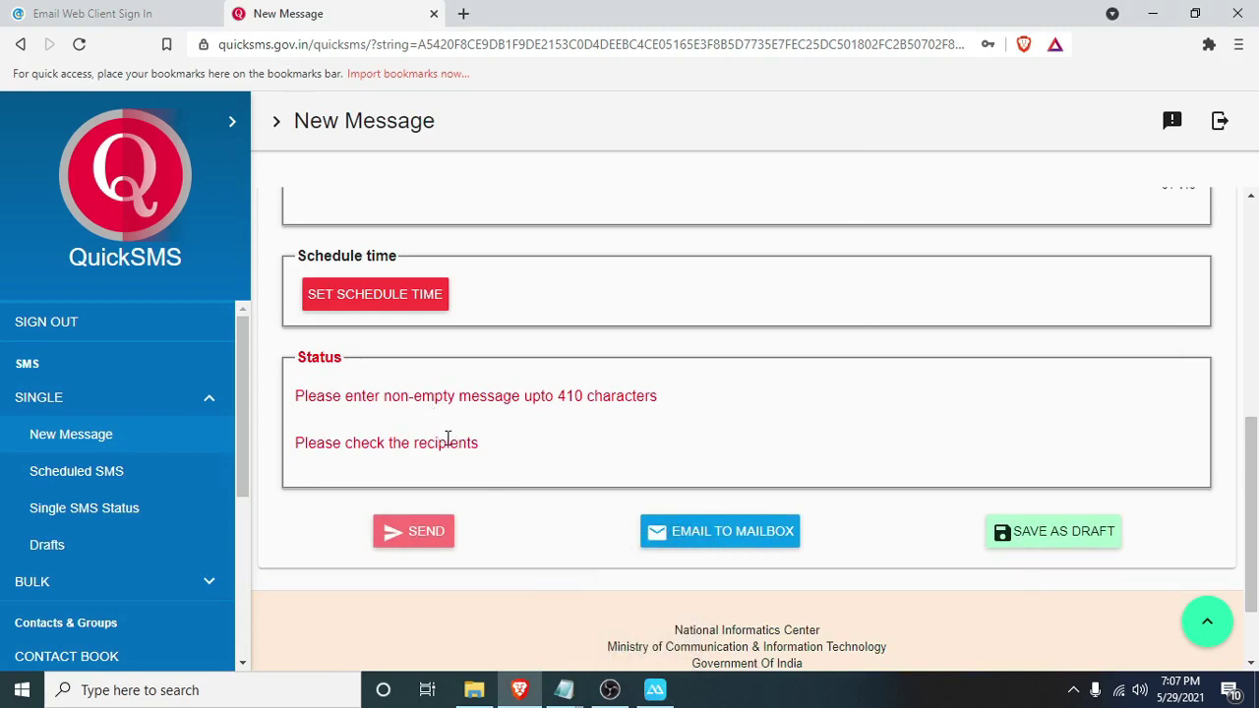
scroll(448, 440, "up", 5)
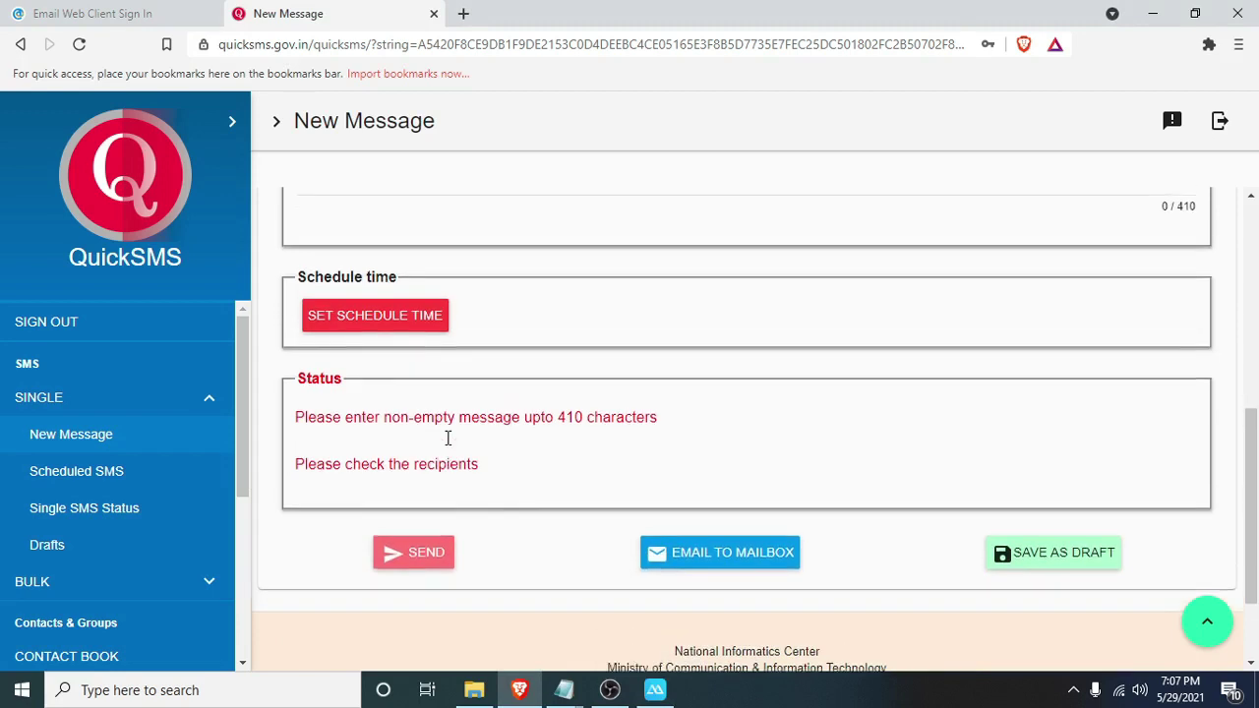
scroll(448, 444, "up", 2)
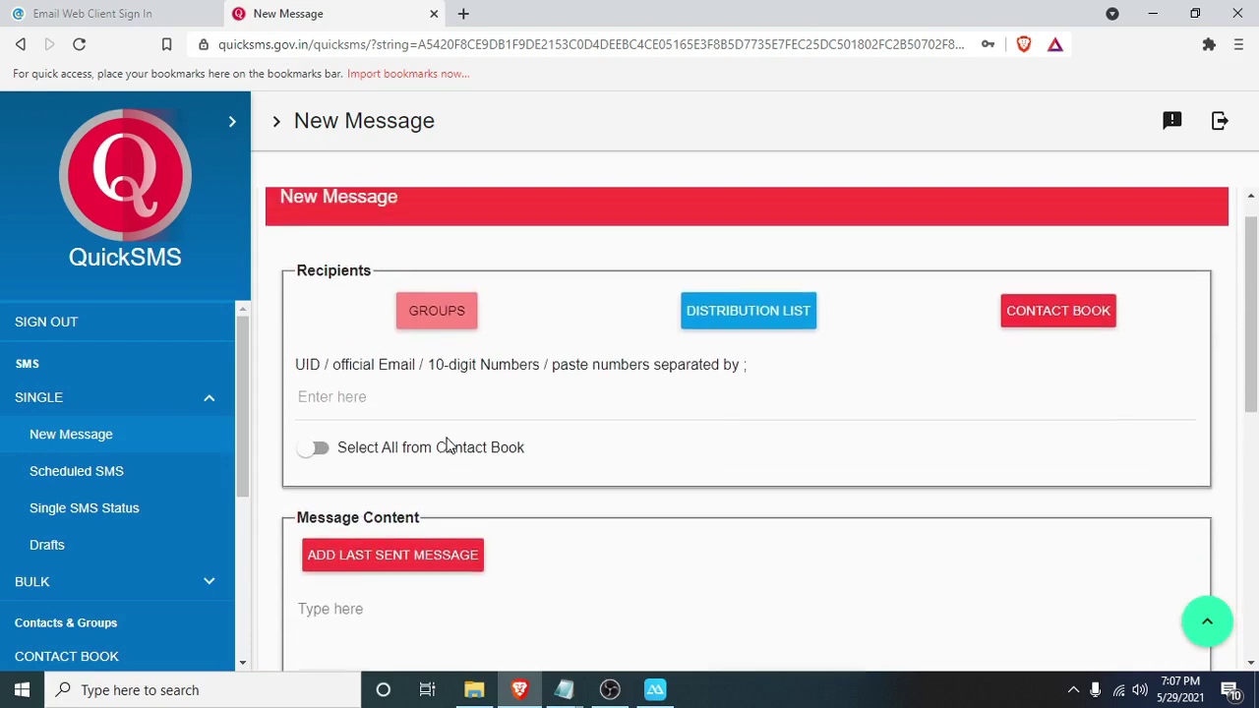
Step: Address the joining-report reminder to the saved contact suggested for the typed number, paste the text, and send it
left_click(378, 440)
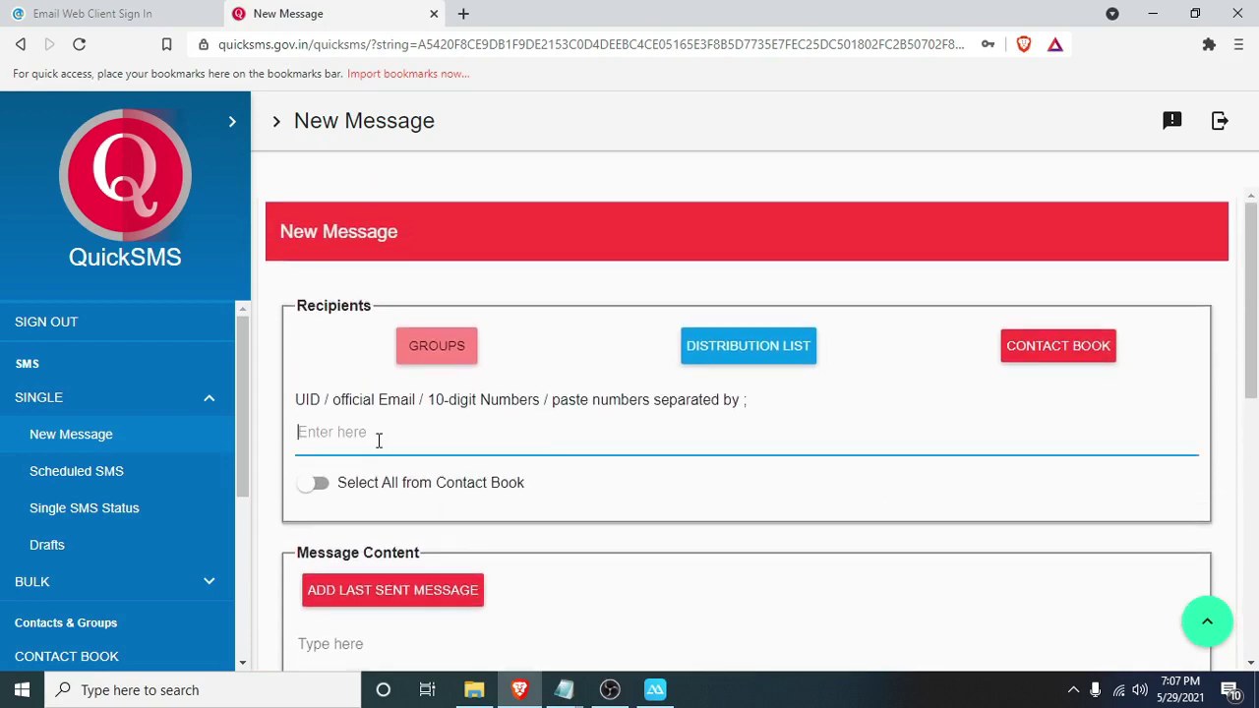
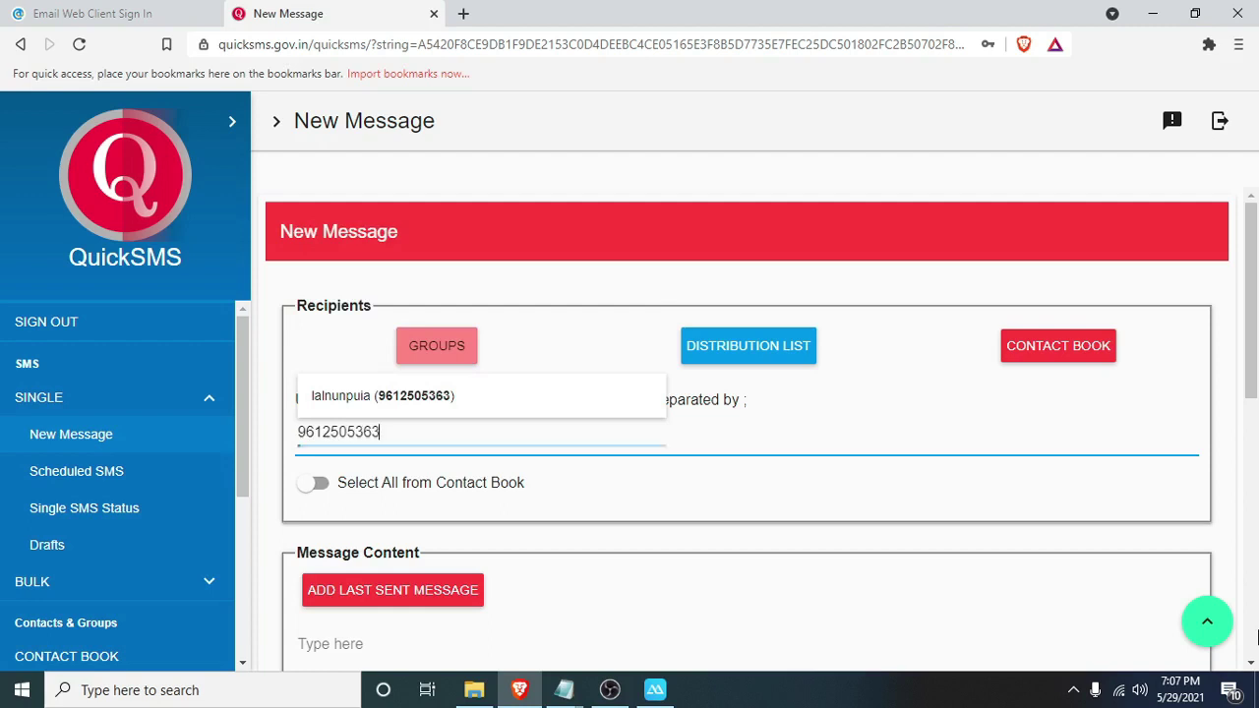
left_click(390, 395)
scroll(580, 474, "down", 1)
scroll(441, 470, "down", 1)
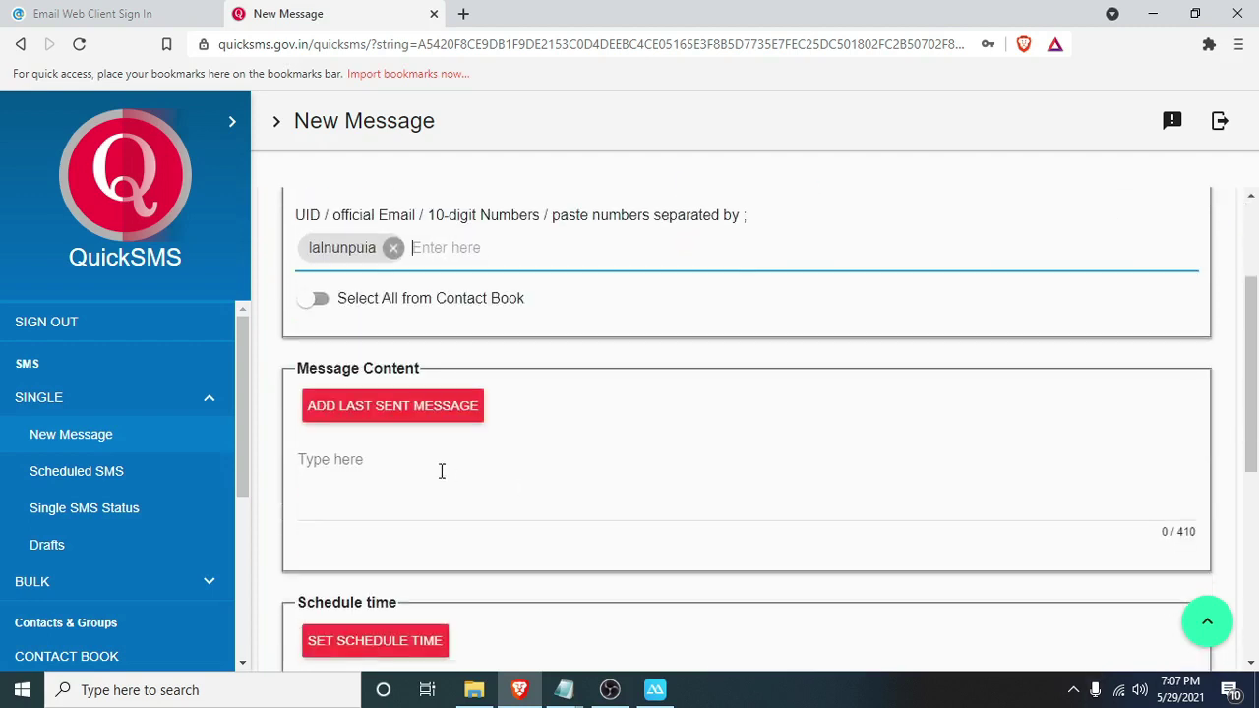
left_click(442, 471)
type("My name is Lalnunpuia, IT&MIS SPECIALIST from X Deptt.Please submit joining report before due date.")
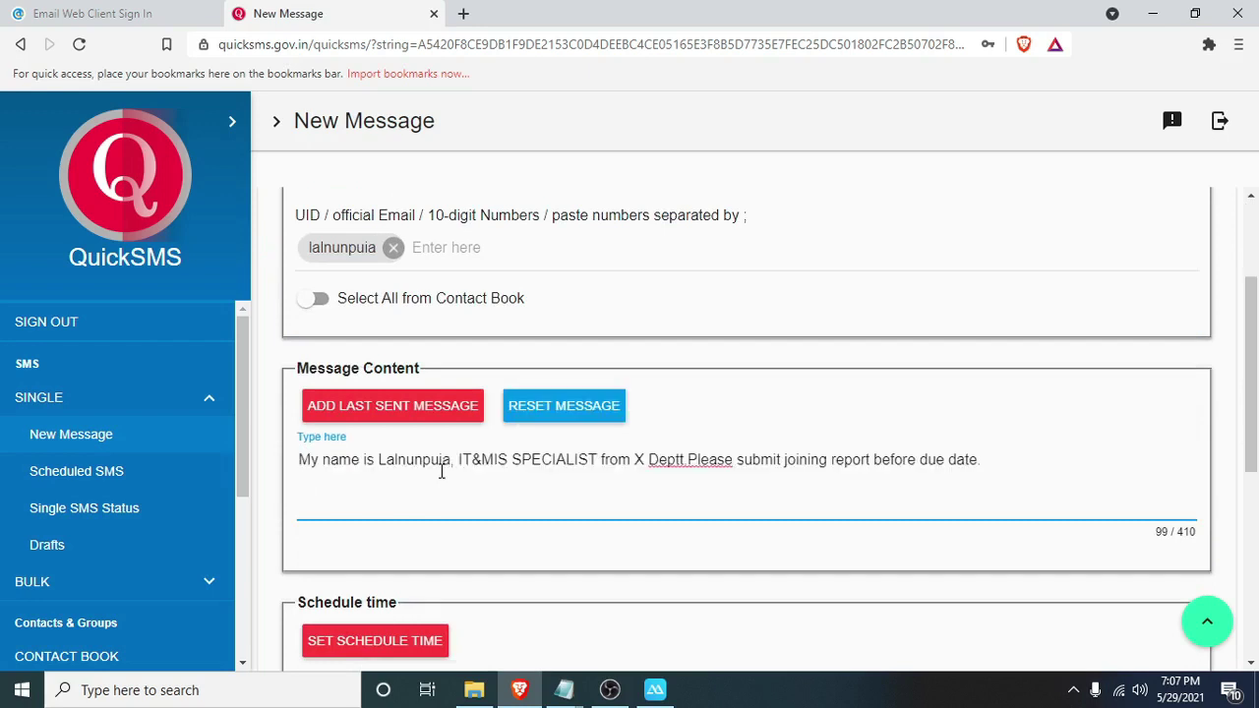
scroll(441, 471, "down", 3)
left_click(417, 600)
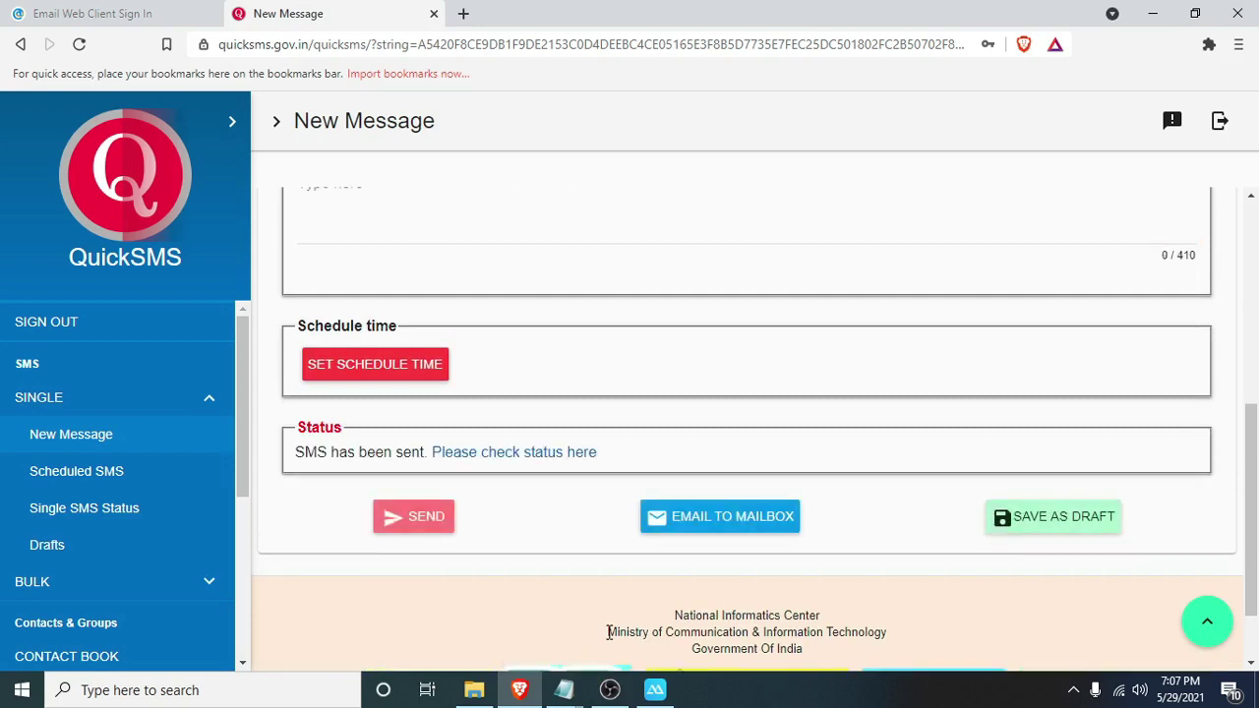
left_click(659, 688)
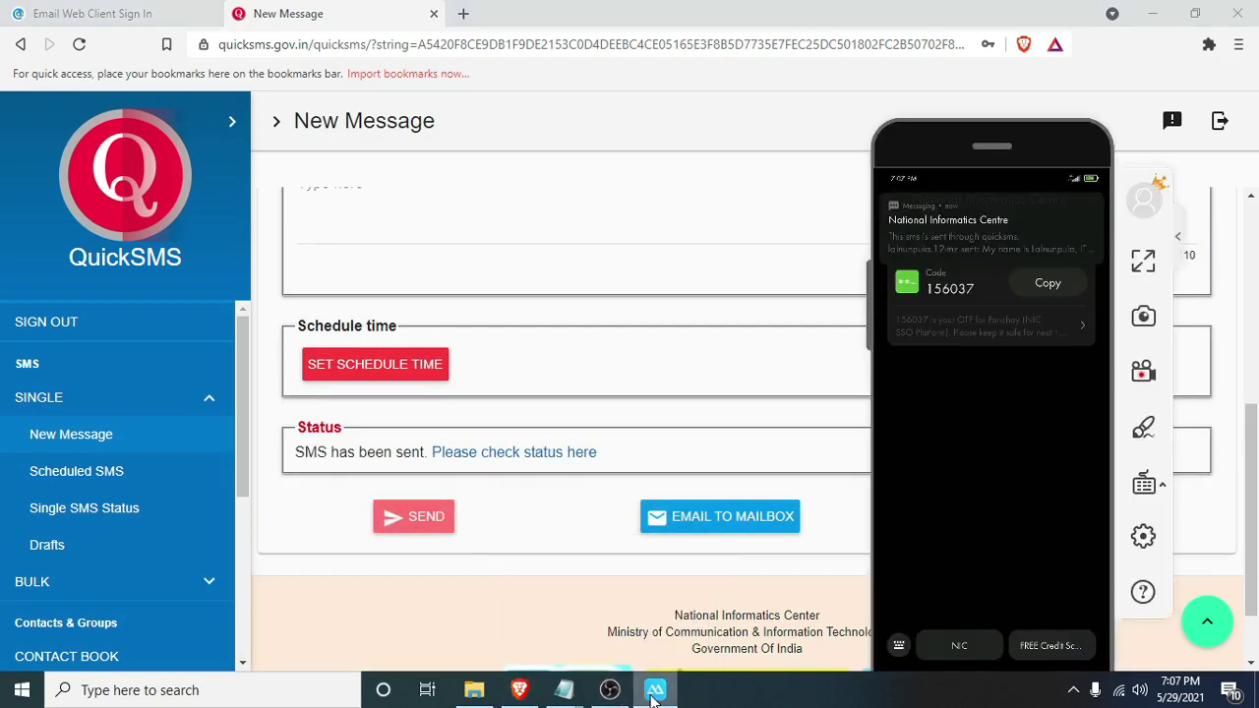
Step: Open the National Informatics Centre reminder on the mirrored phone, then go to Single SMS Status
left_click(999, 244)
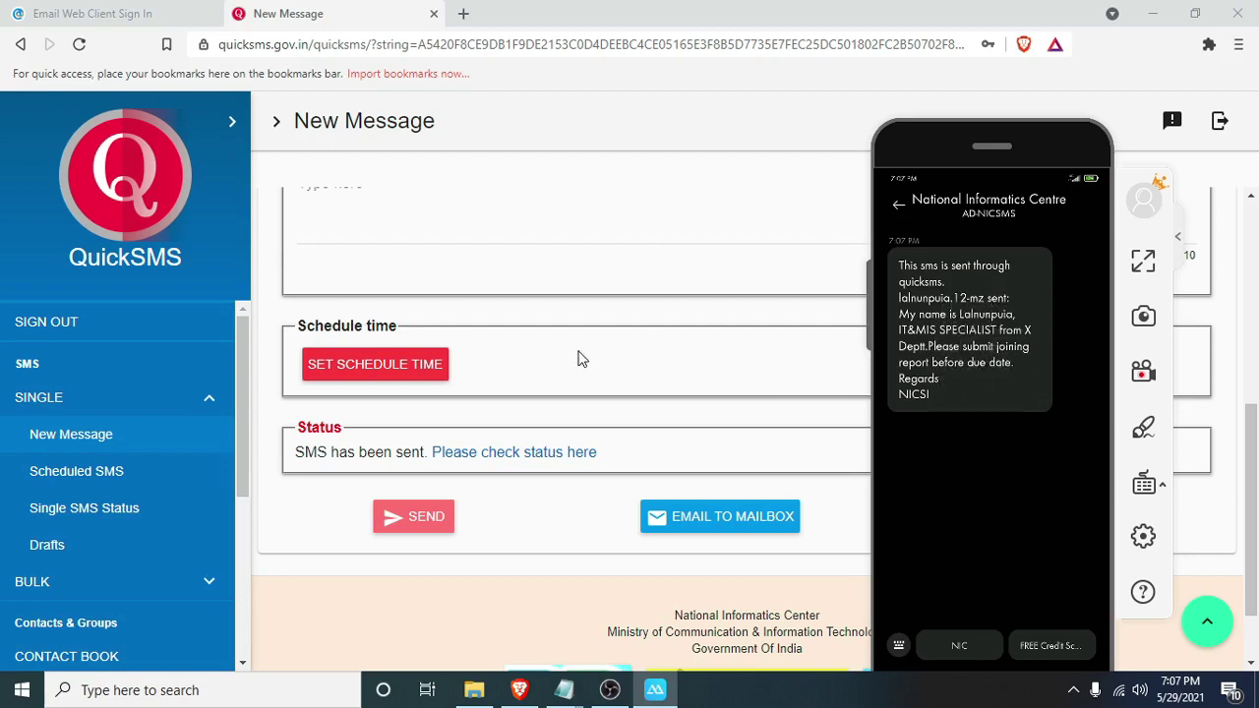
left_click(125, 510)
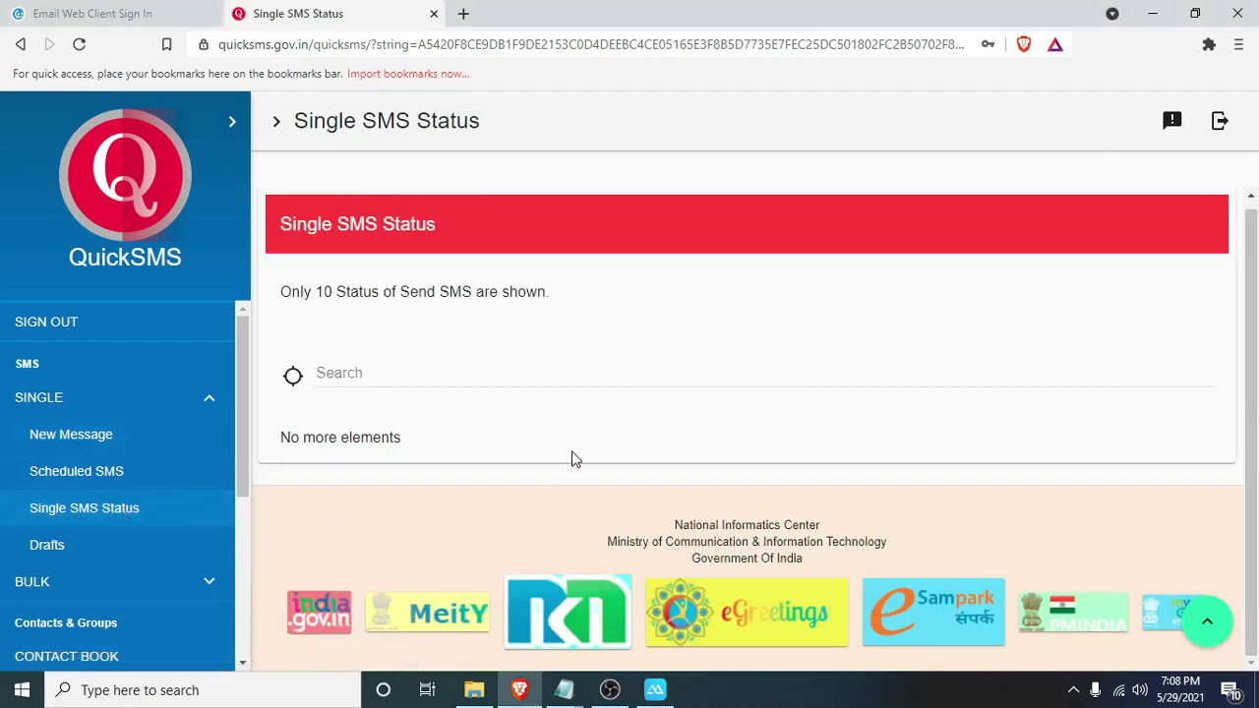
Step: Review the message status (Complete, 1 recipient, 1 success, 0 failures), then collapse SINGLE and expand BULK
left_click(127, 518)
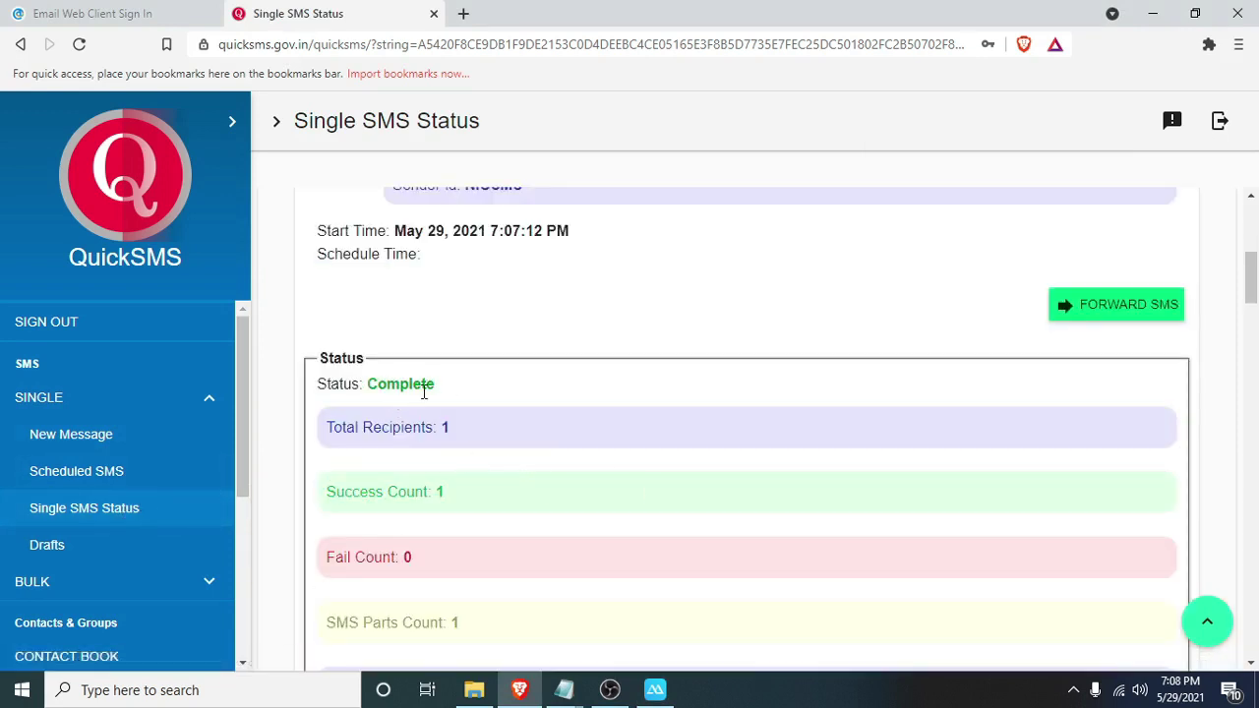
scroll(424, 404, "down", 1)
scroll(172, 509, "down", 1)
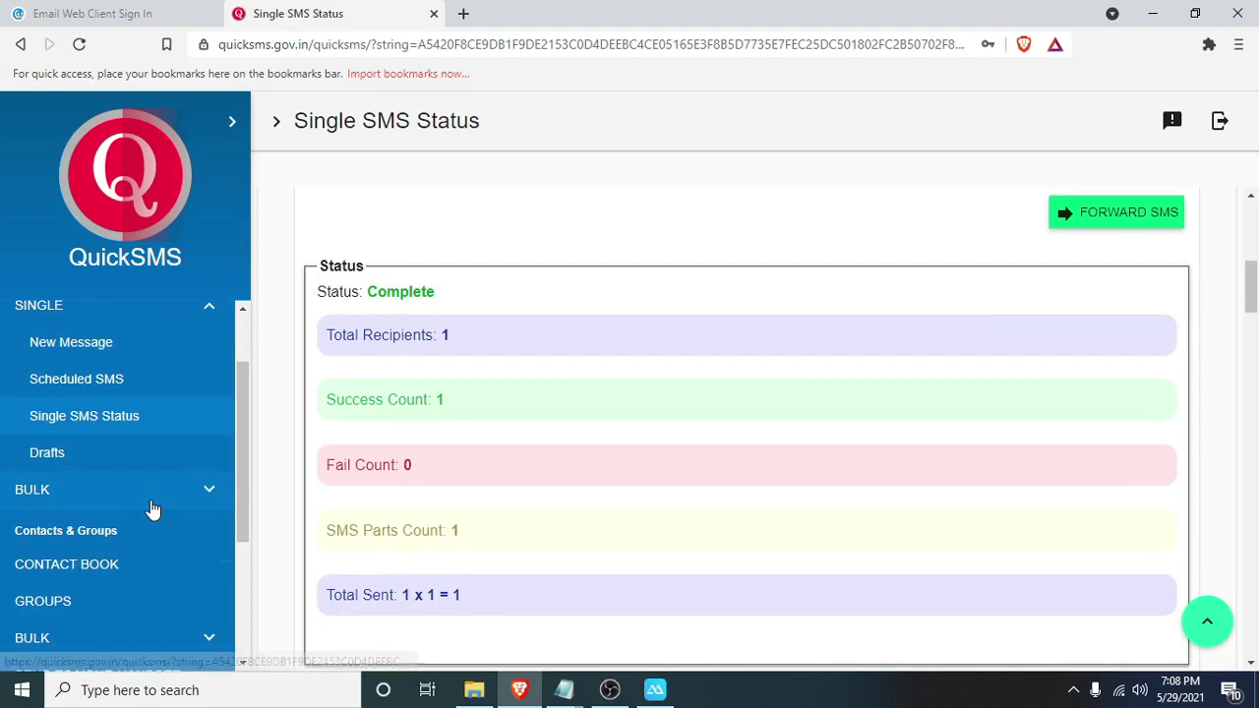
scroll(118, 398, "up", 1)
left_click(129, 411)
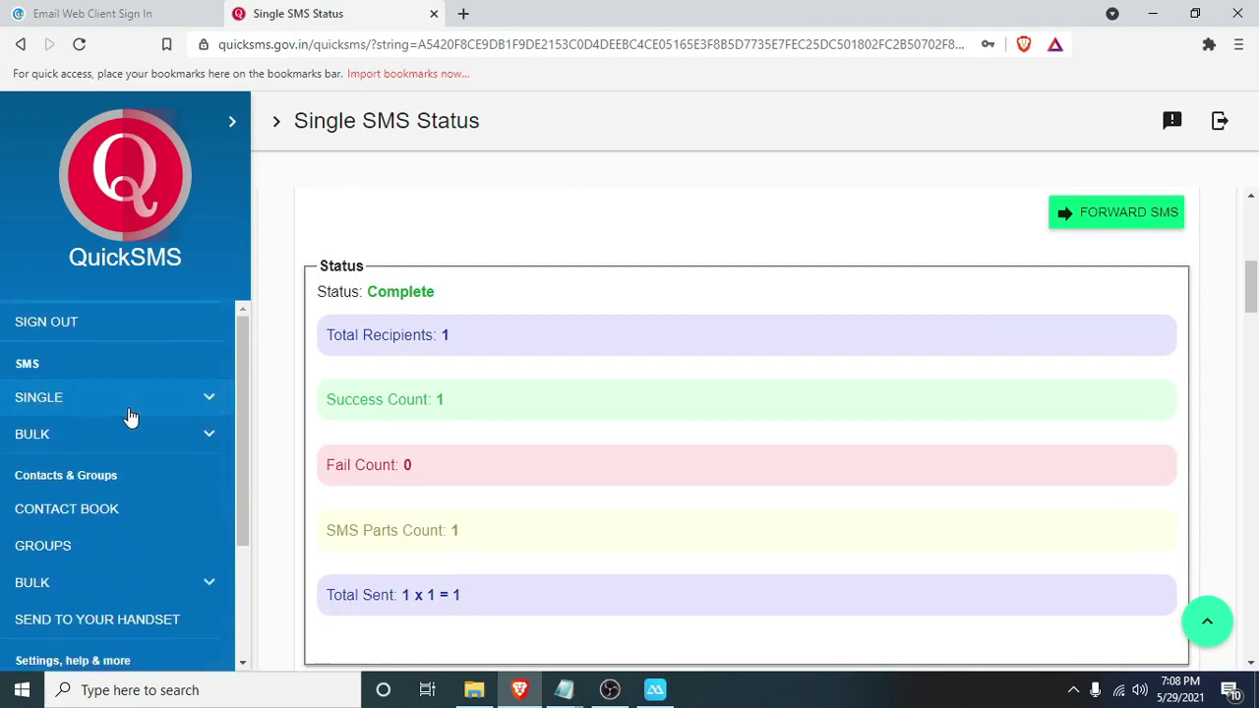
left_click(152, 450)
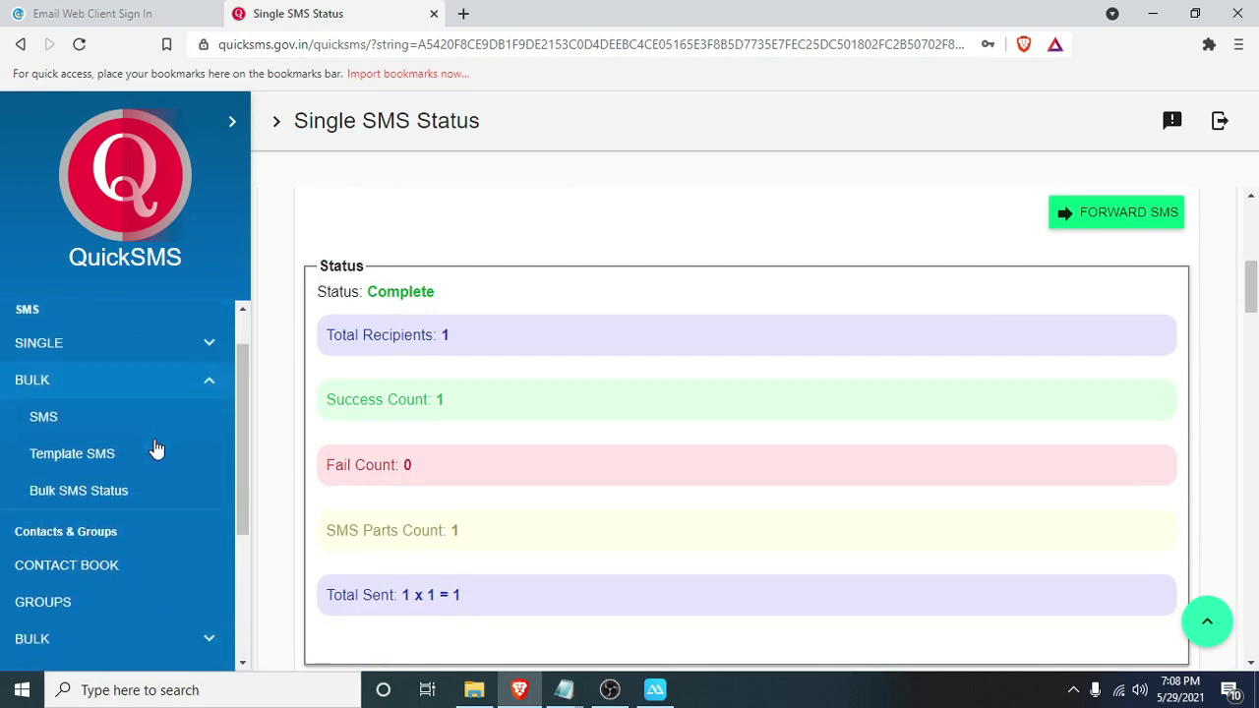
left_click(61, 382)
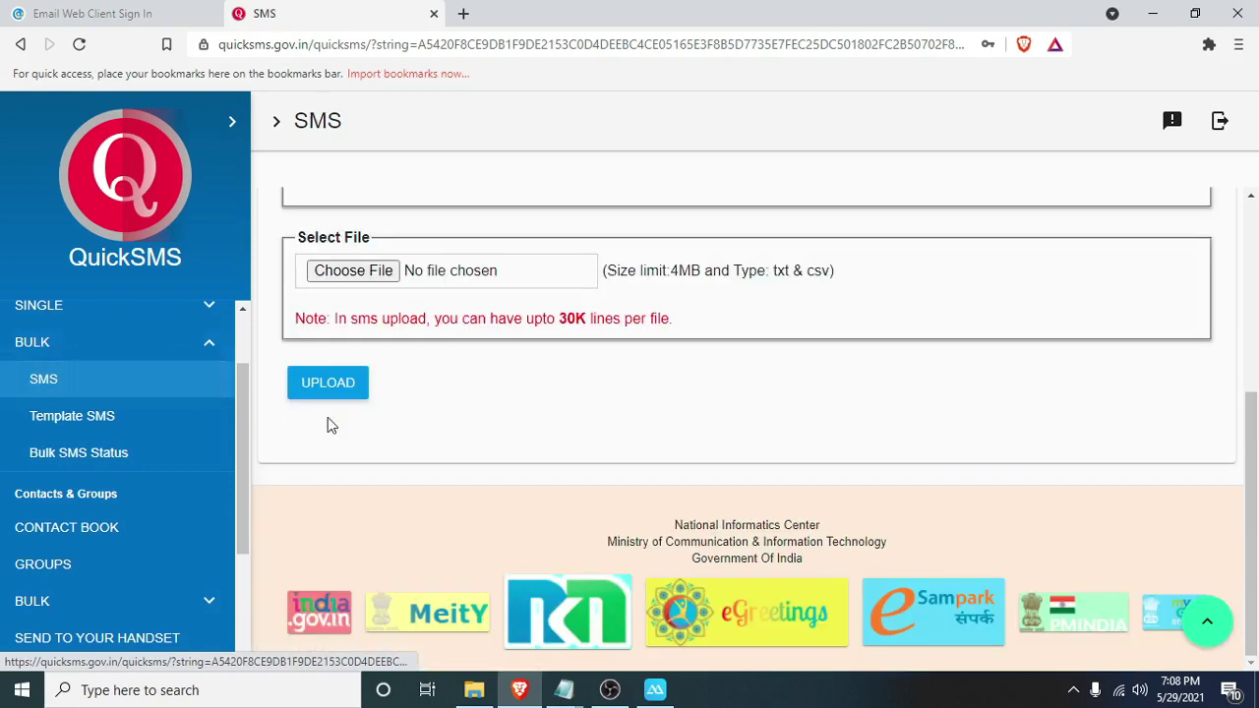
scroll(436, 472, "up", 1)
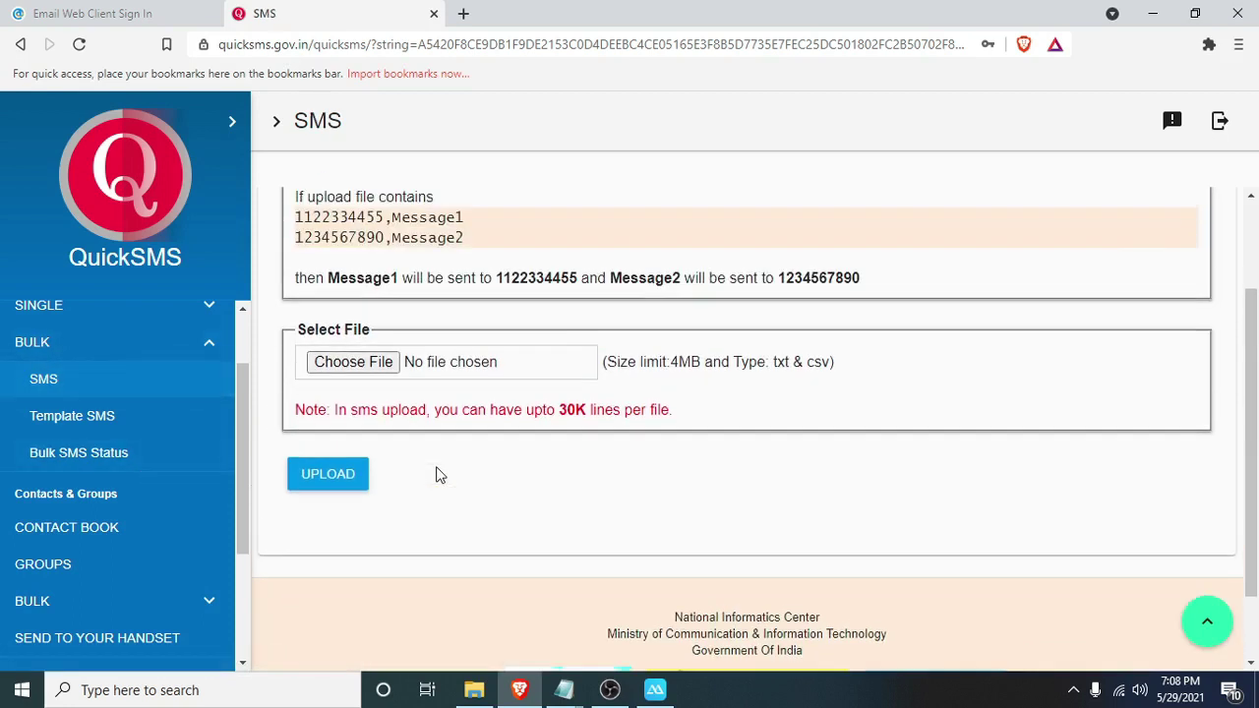
scroll(439, 475, "up", 2)
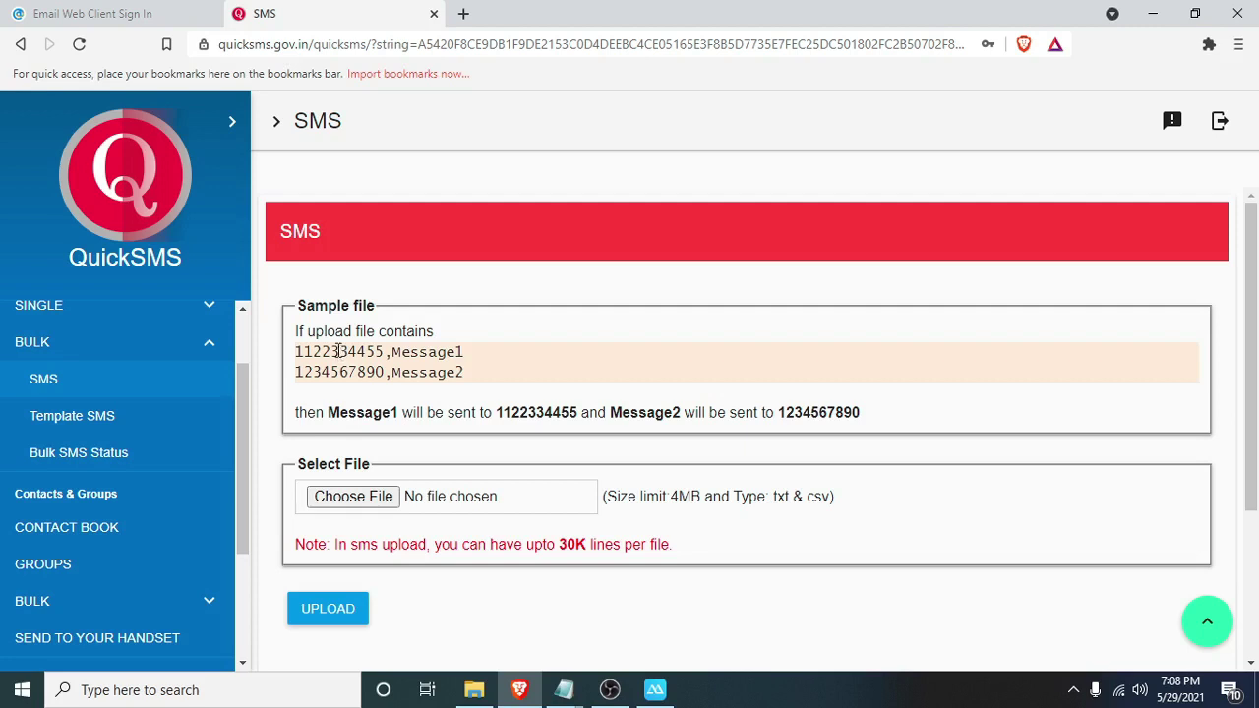
left_click_drag(296, 352, 386, 353)
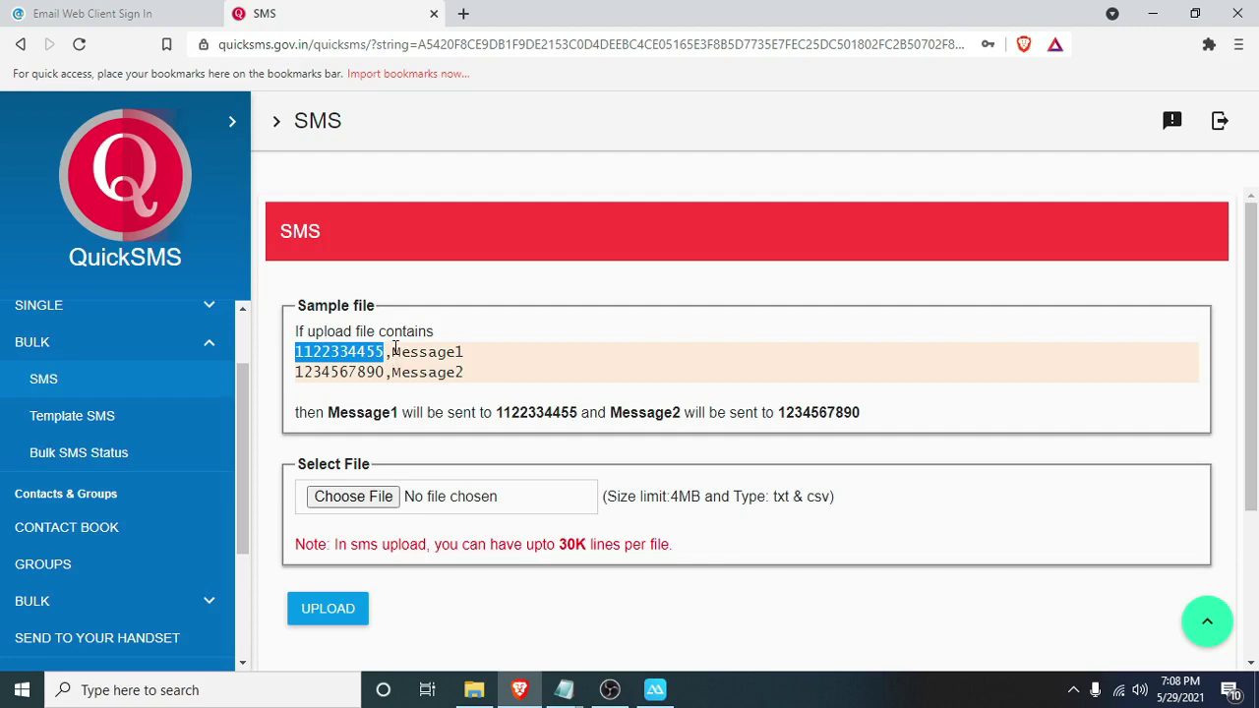
left_click_drag(393, 351, 469, 359)
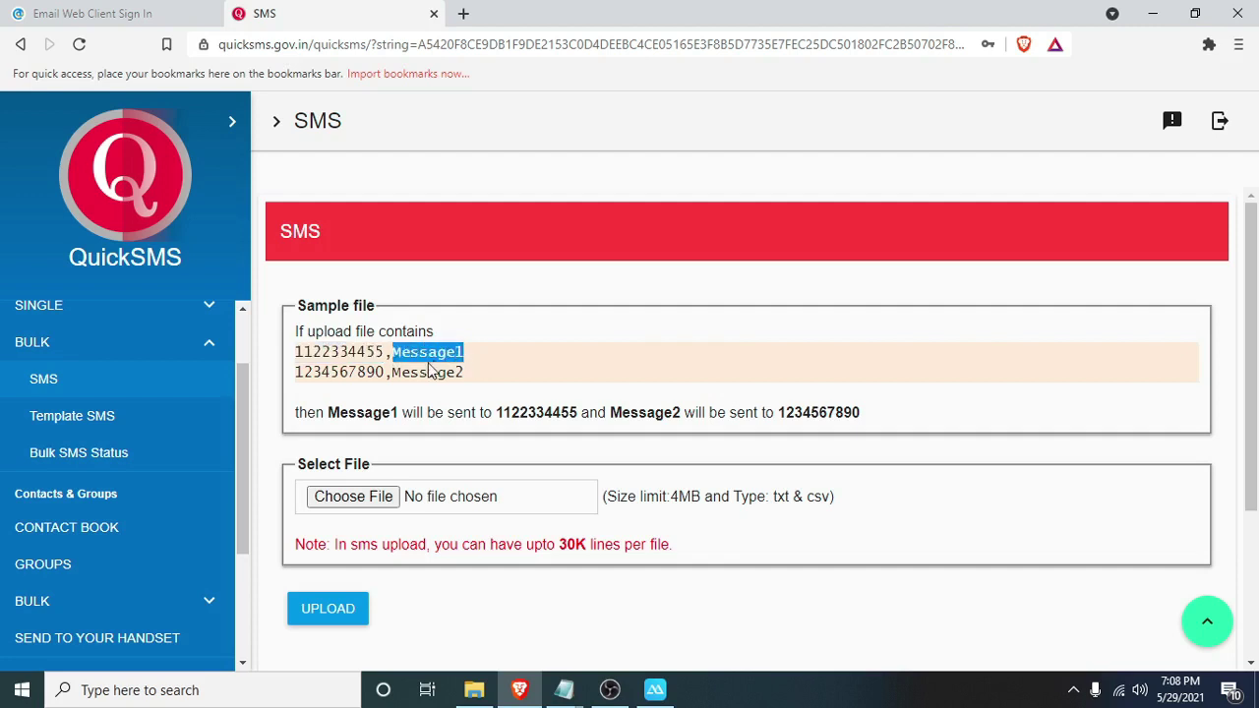
left_click(326, 351)
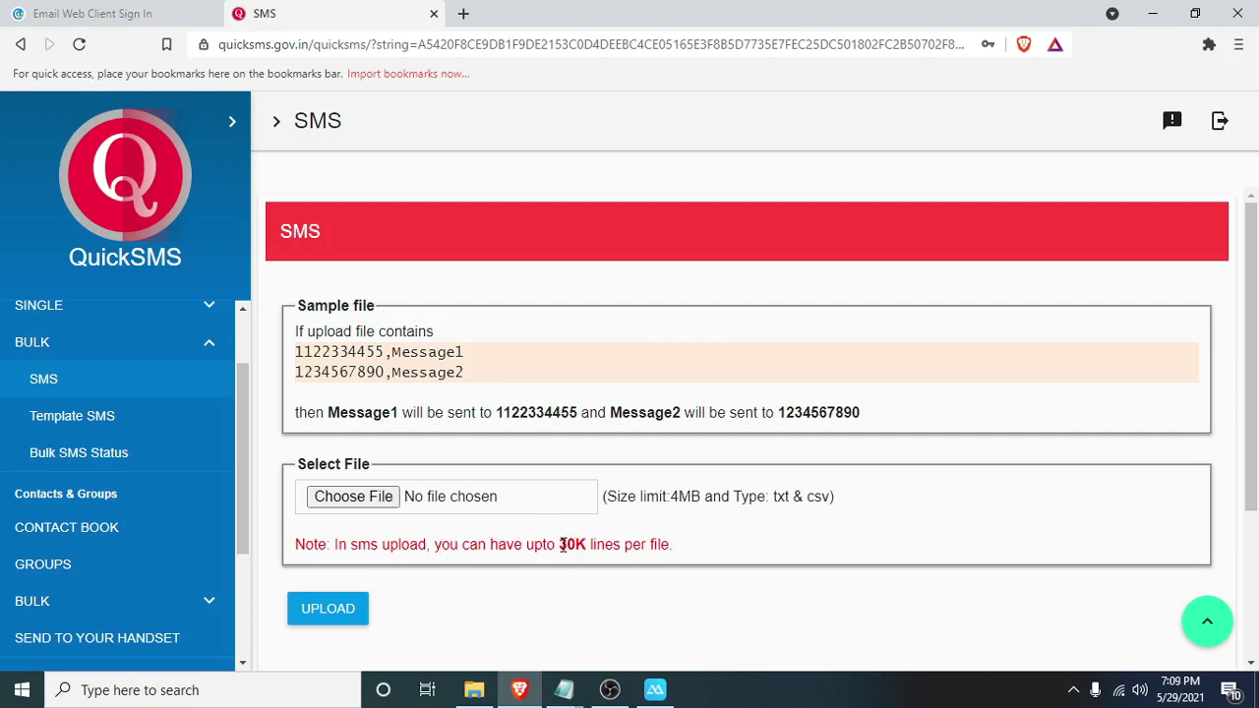
left_click_drag(562, 545, 670, 544)
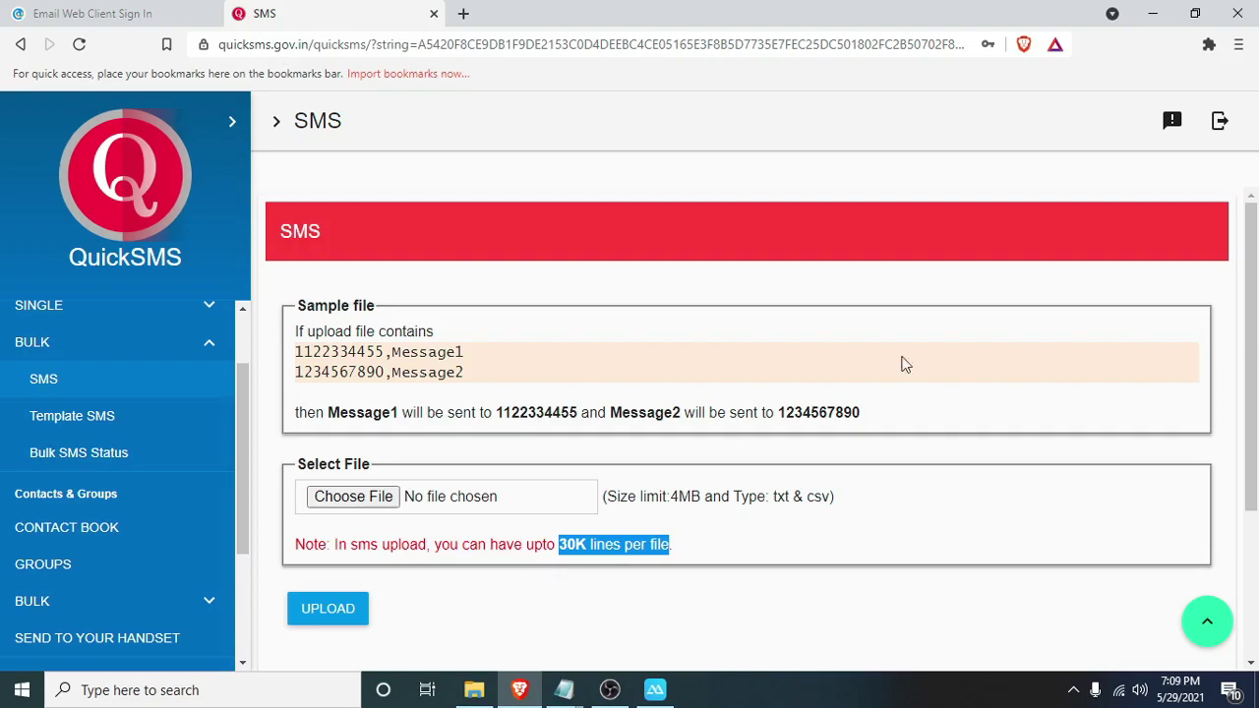
left_click(1150, 13)
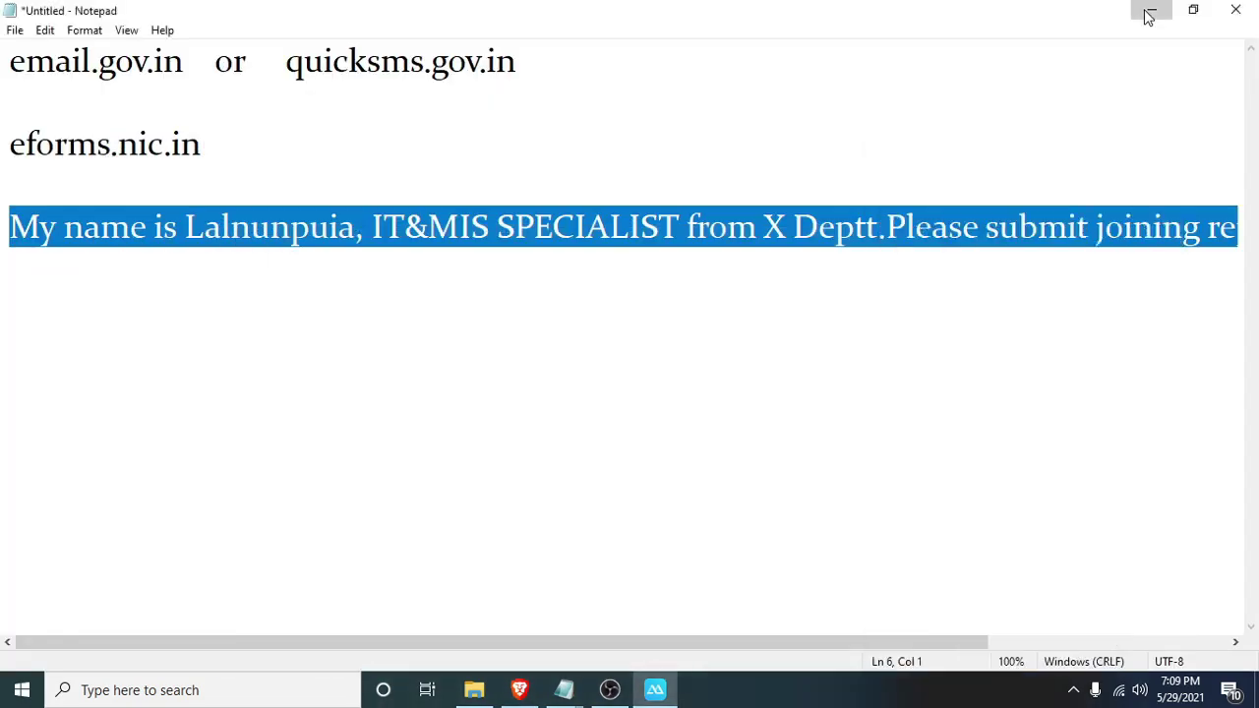
left_click(1148, 13)
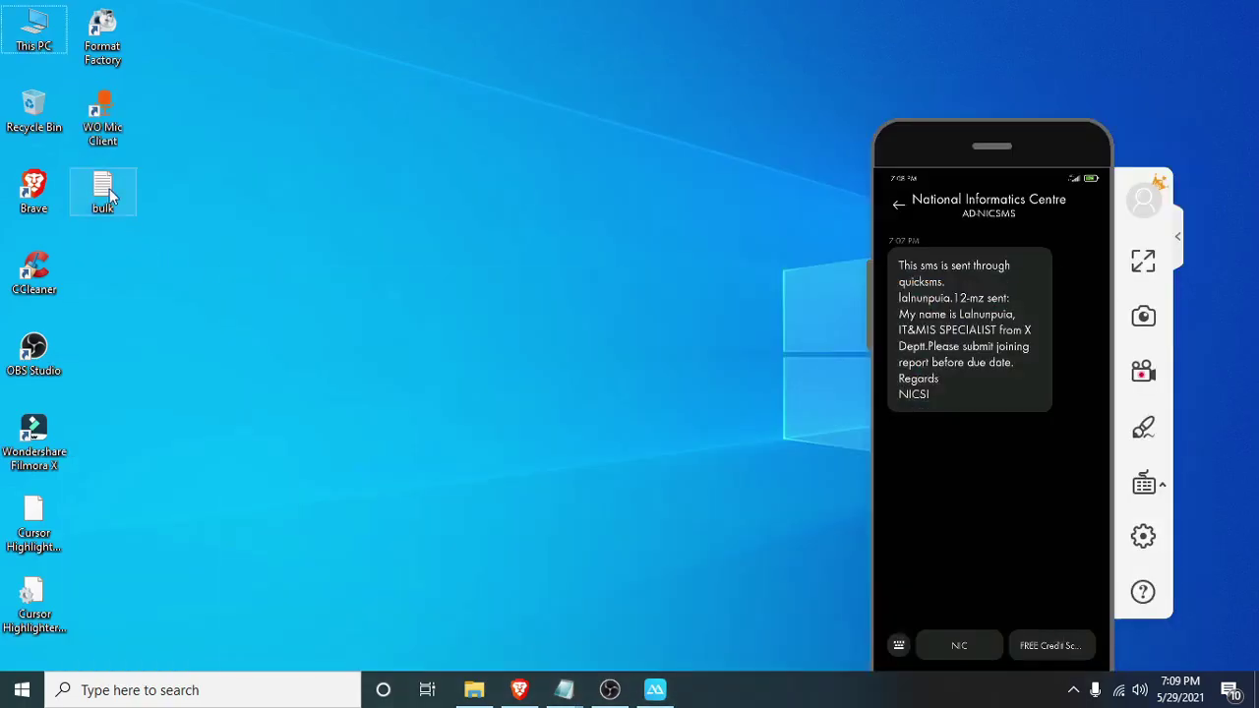
double_click(104, 192)
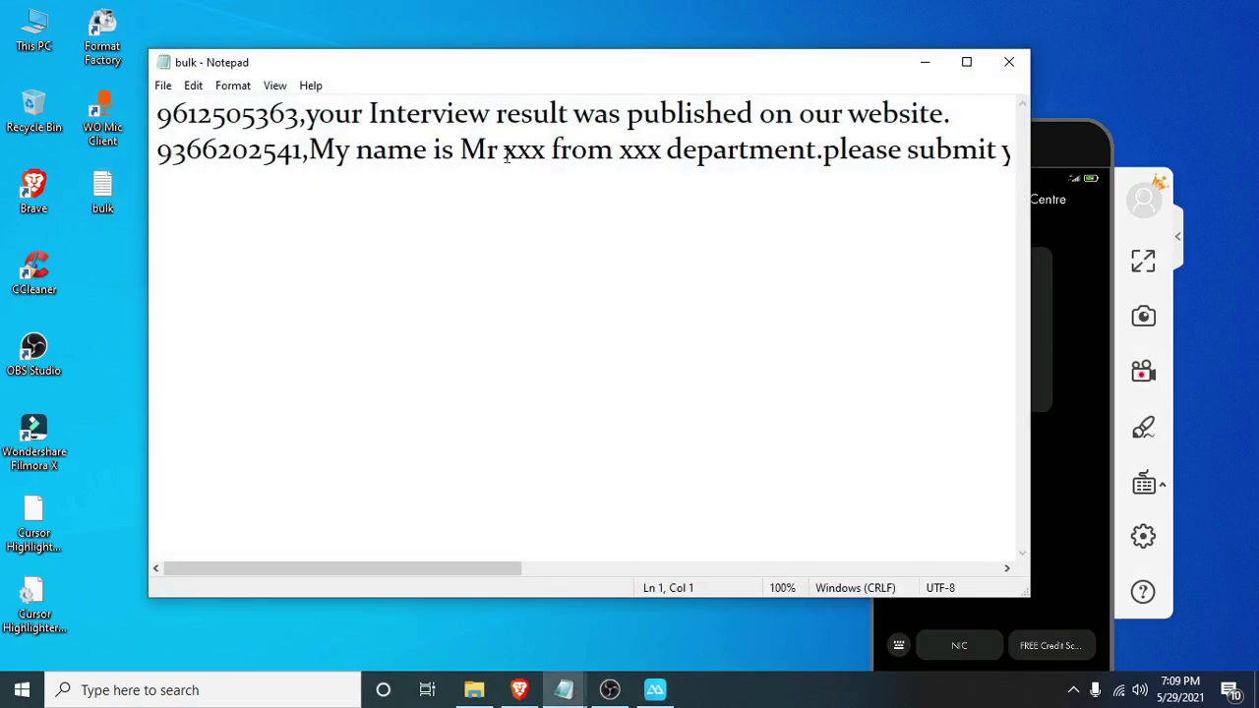
left_click(966, 61)
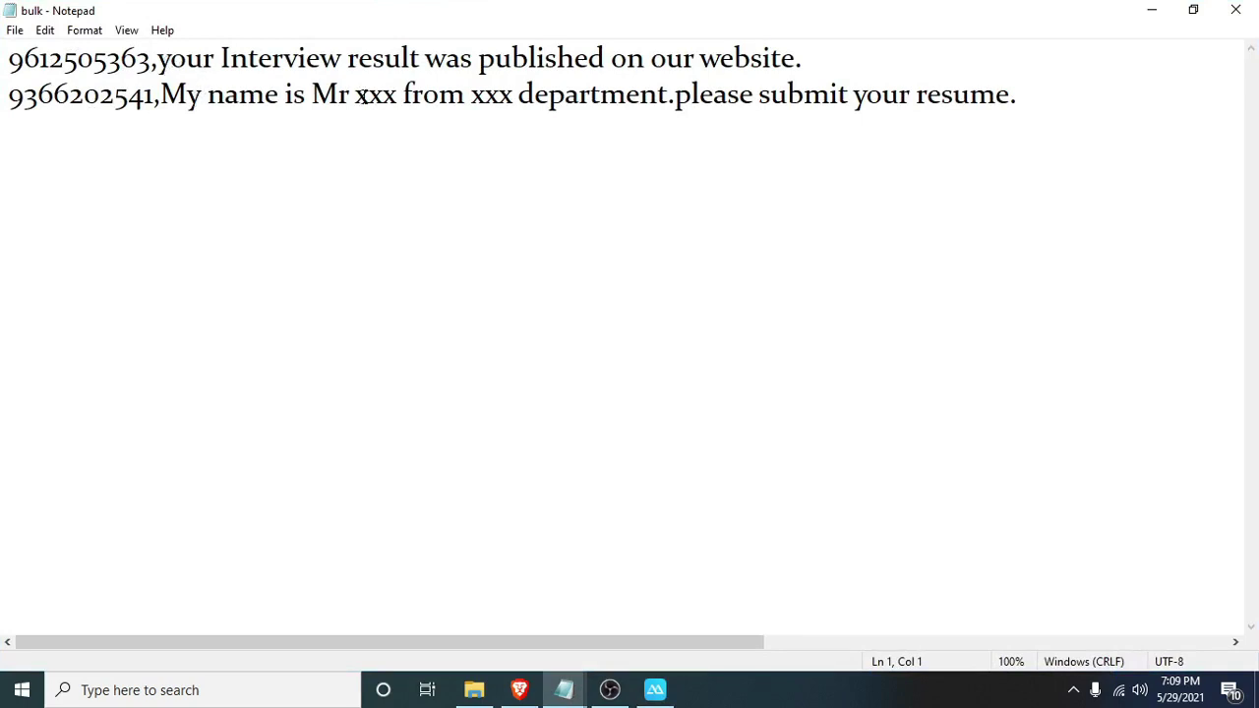
left_click(1151, 10)
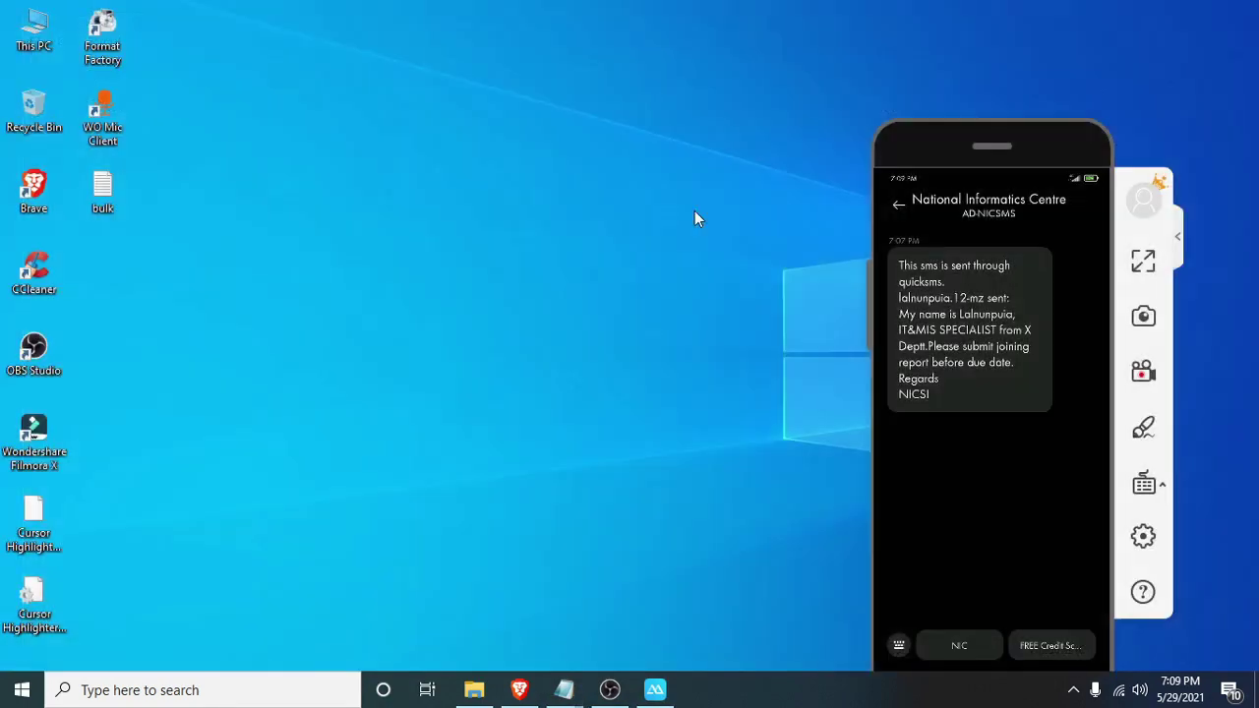
left_click(519, 689)
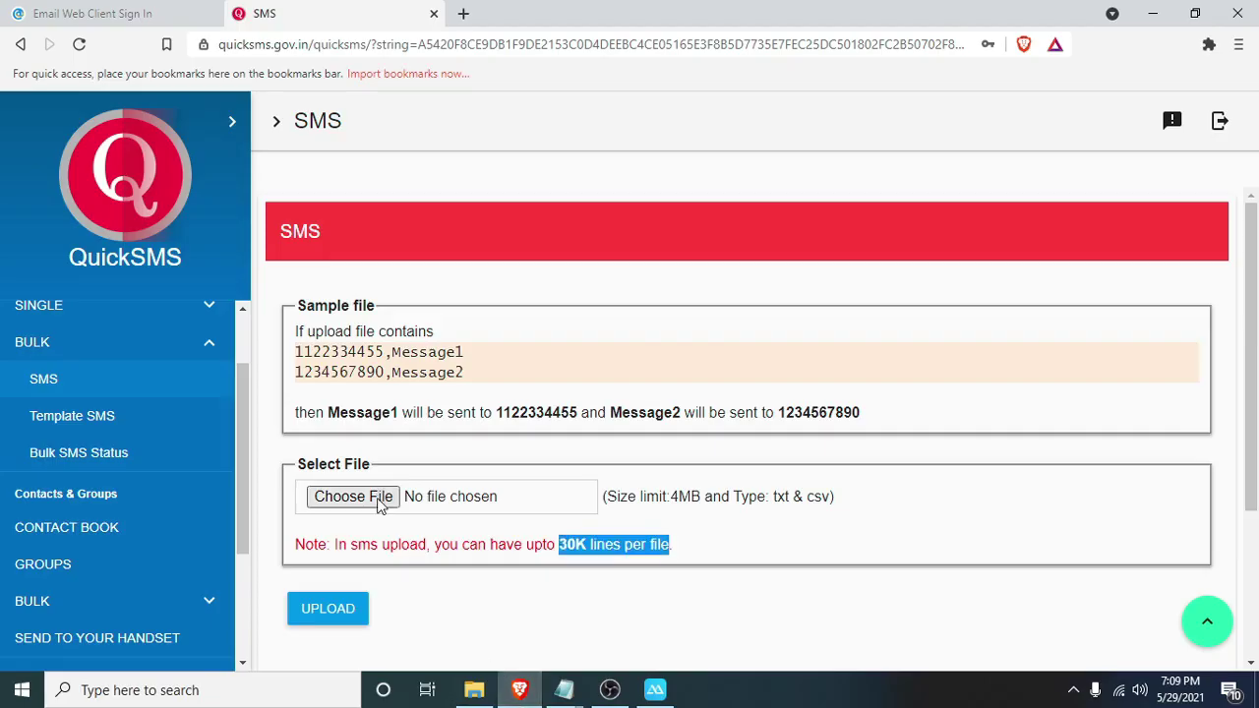
Step: Choose bulk.txt from the Desktop as the bulk file and upload it, starting the Running status
left_click(381, 499)
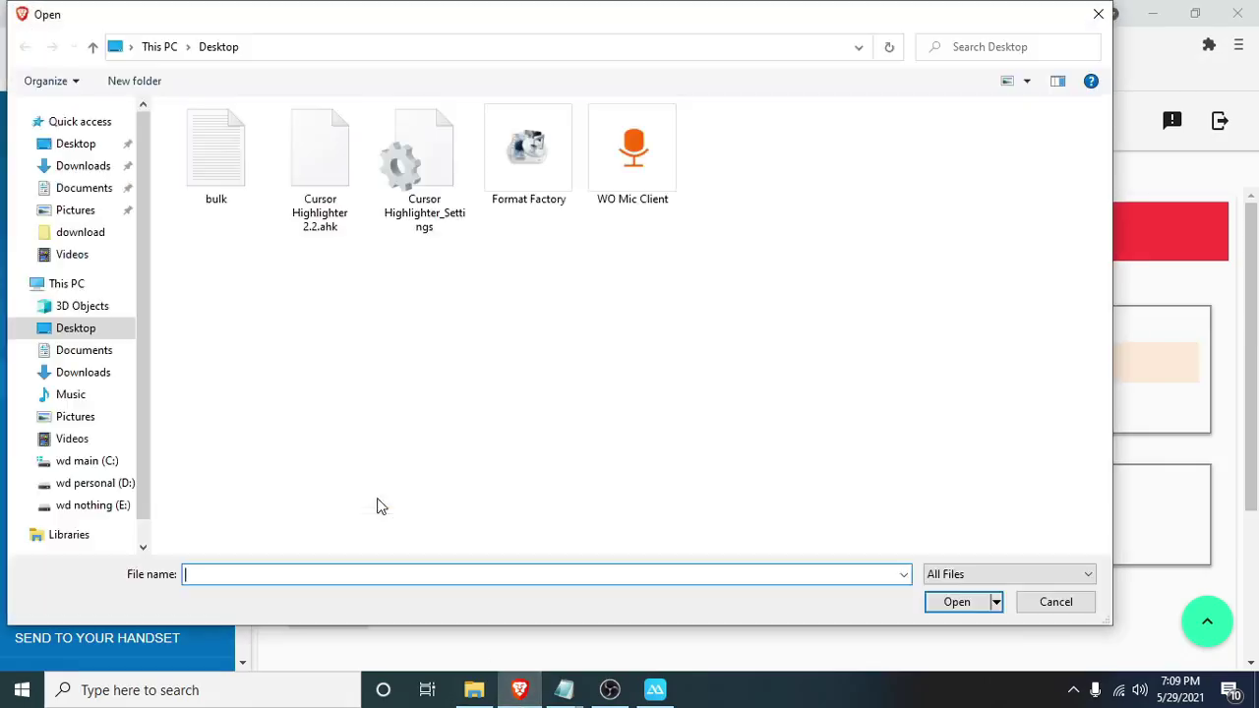
left_click(218, 183)
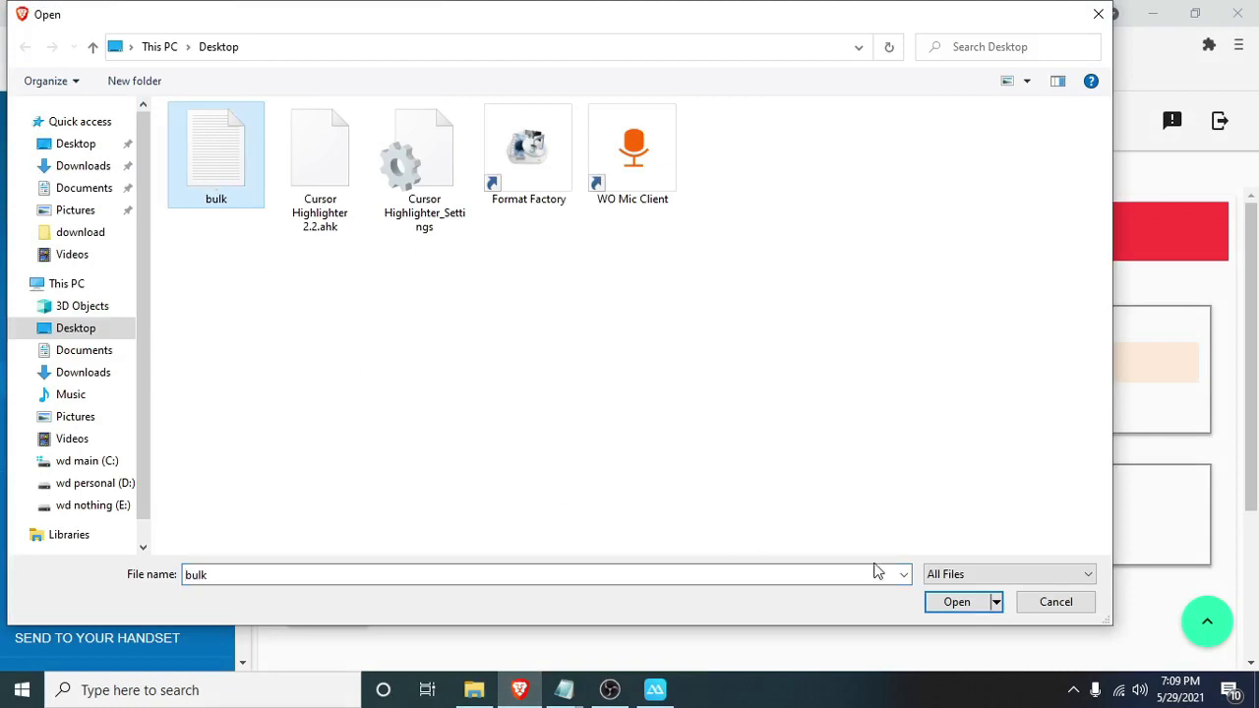
left_click(958, 606)
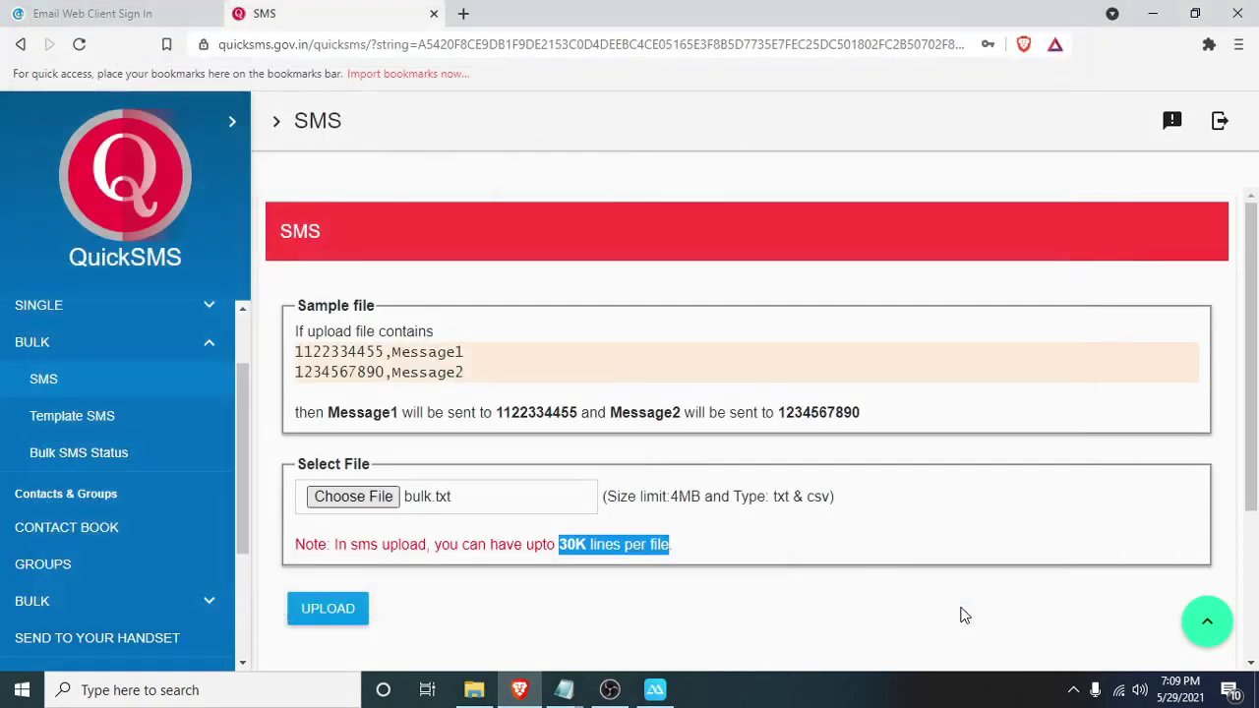
left_click(344, 532)
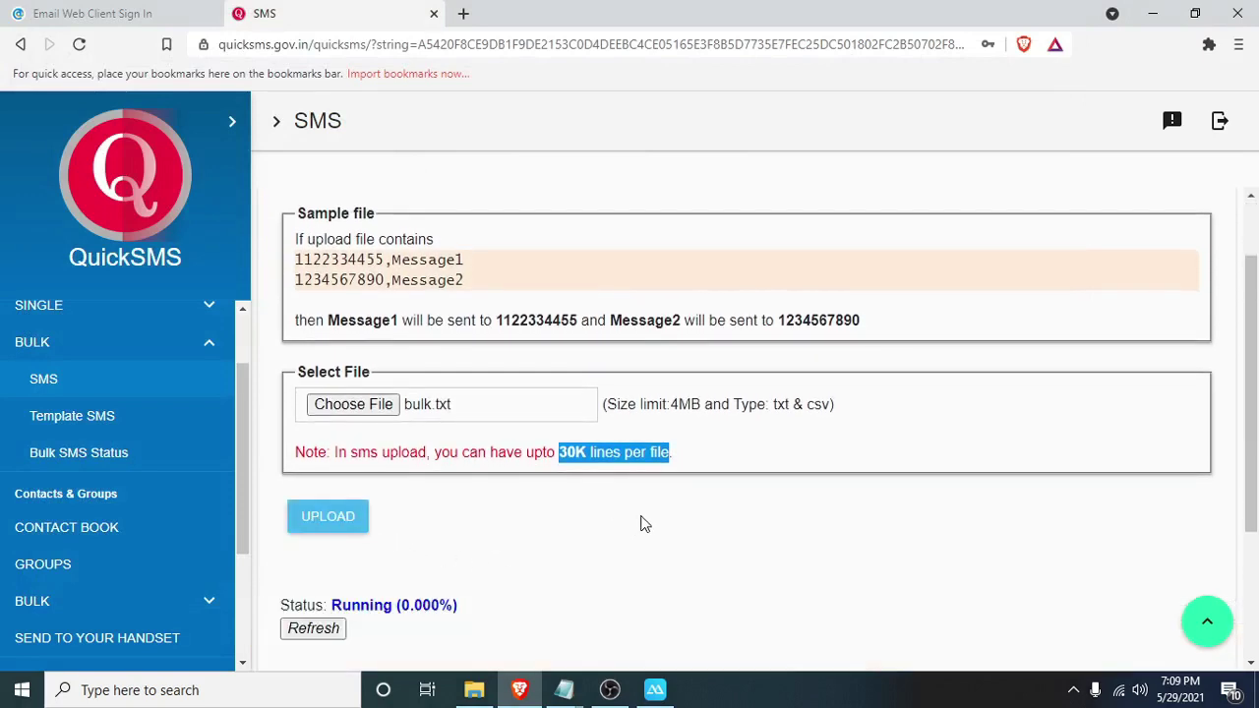
scroll(640, 525, "down", 1)
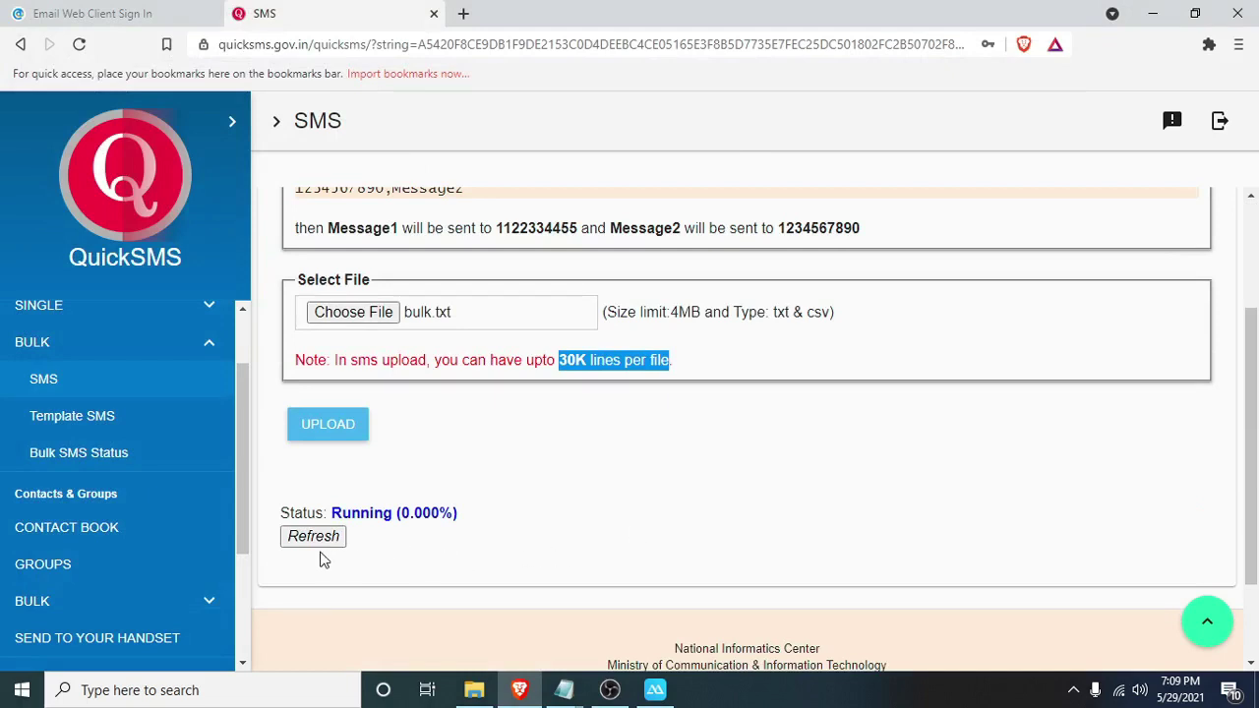
left_click(645, 695)
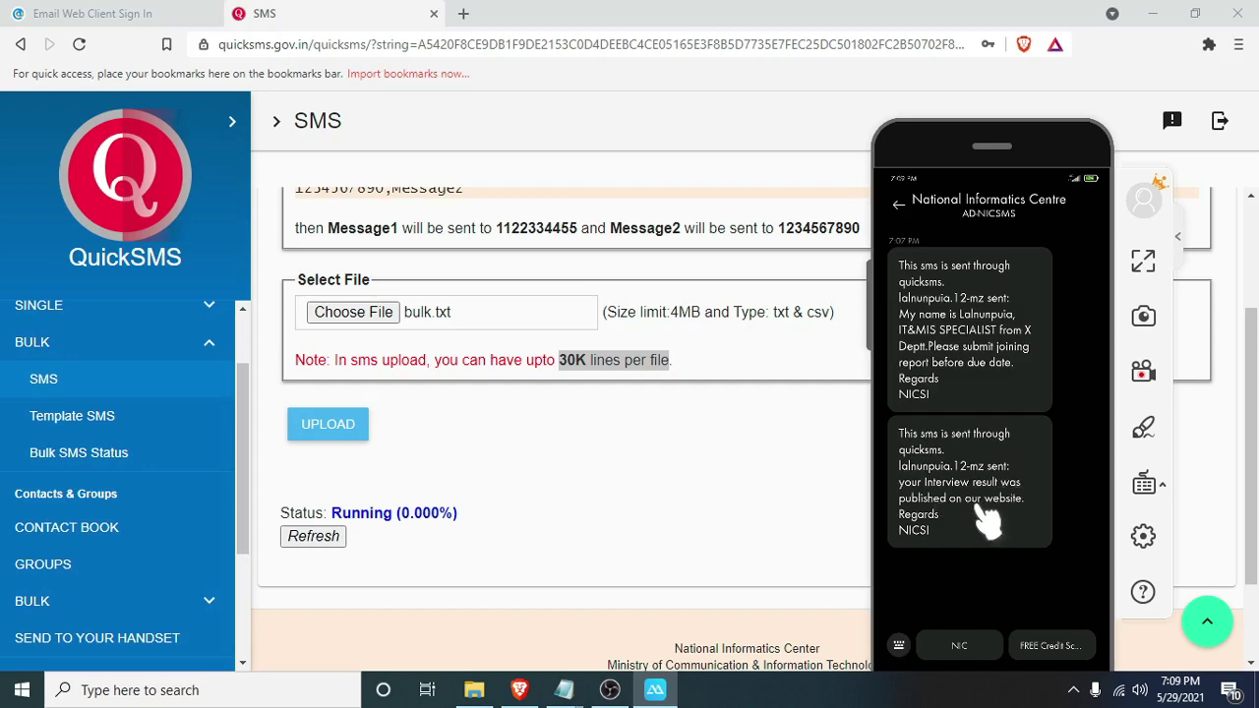
Step: Close the edited bulk.txt in Notepad without saving the changes
mouse_move(566, 689)
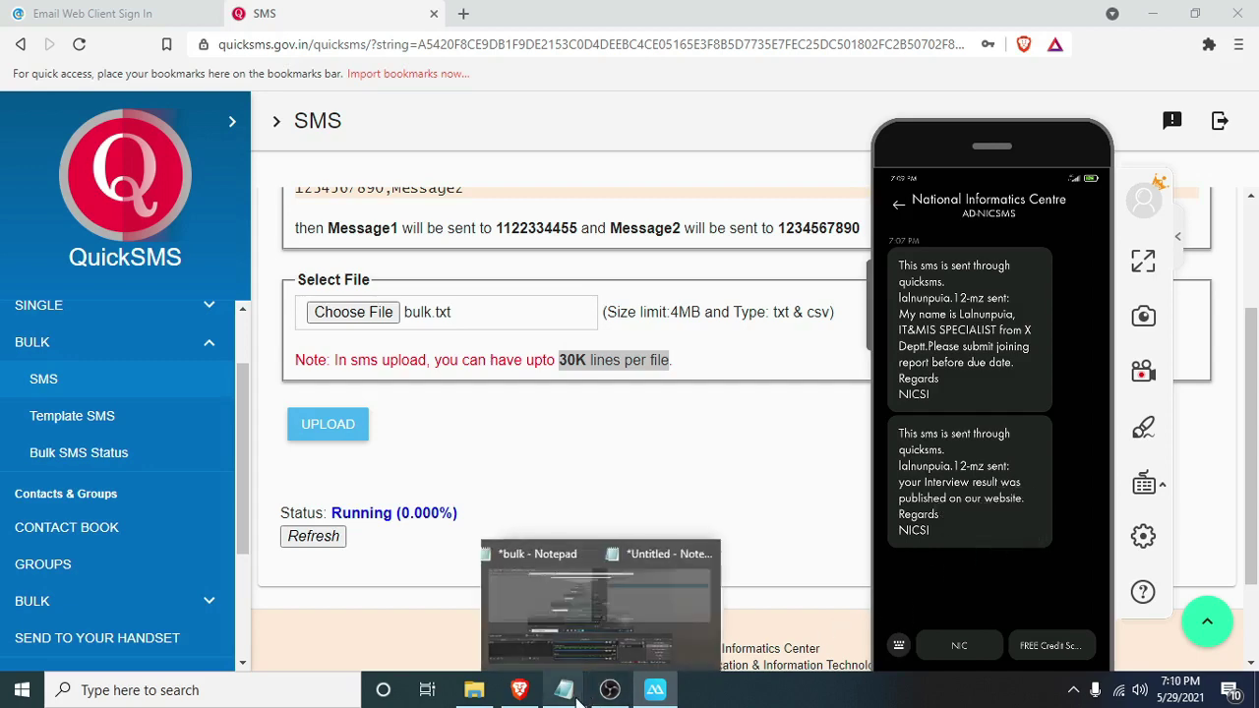
left_click(503, 645)
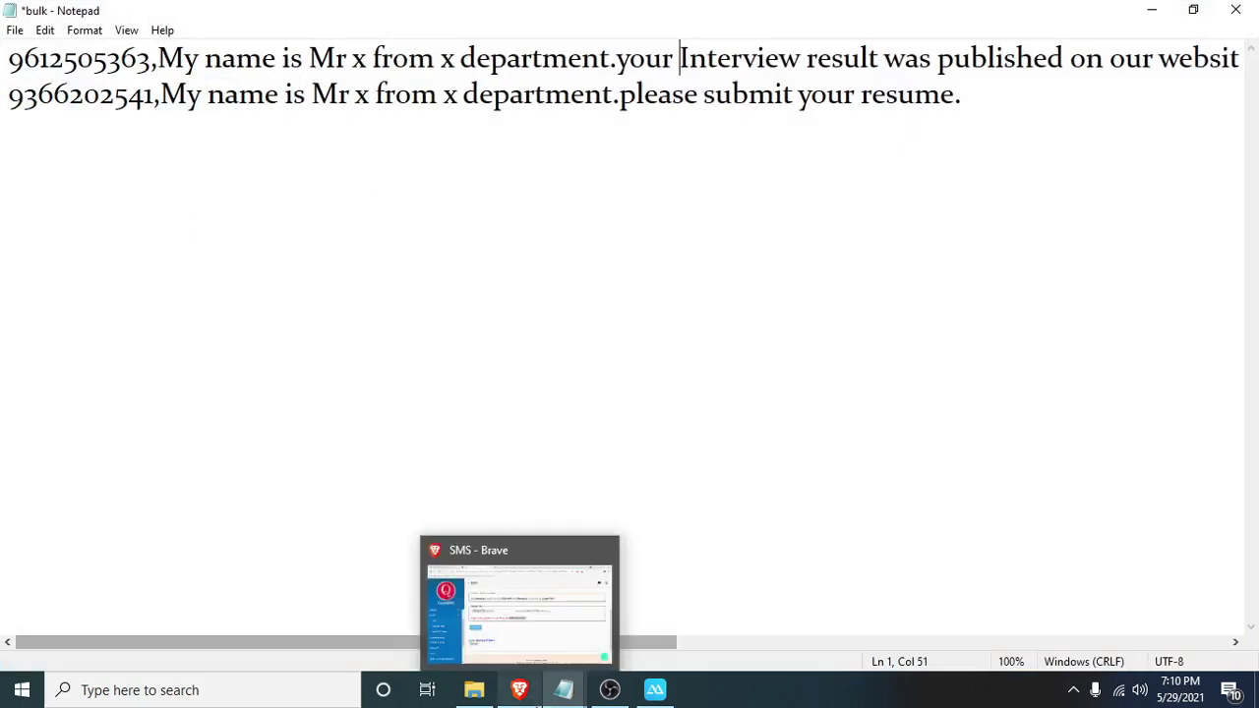
mouse_move(563, 688)
left_click(1235, 10)
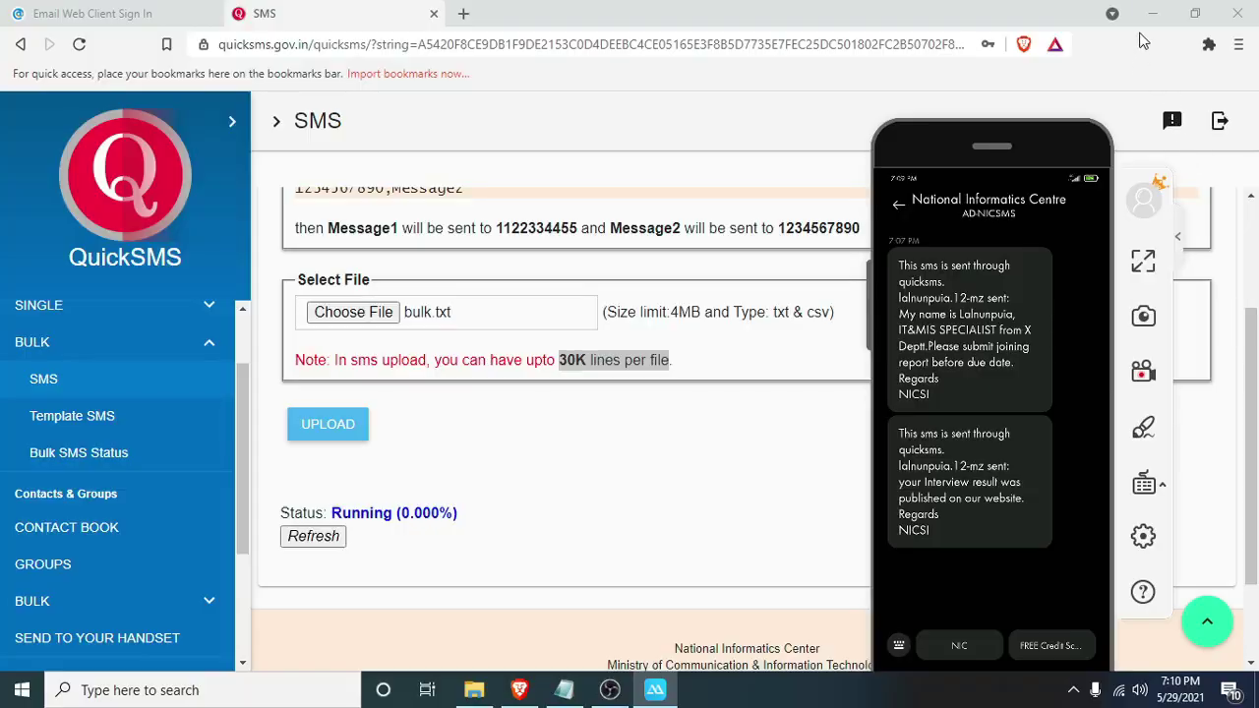
left_click(1147, 14)
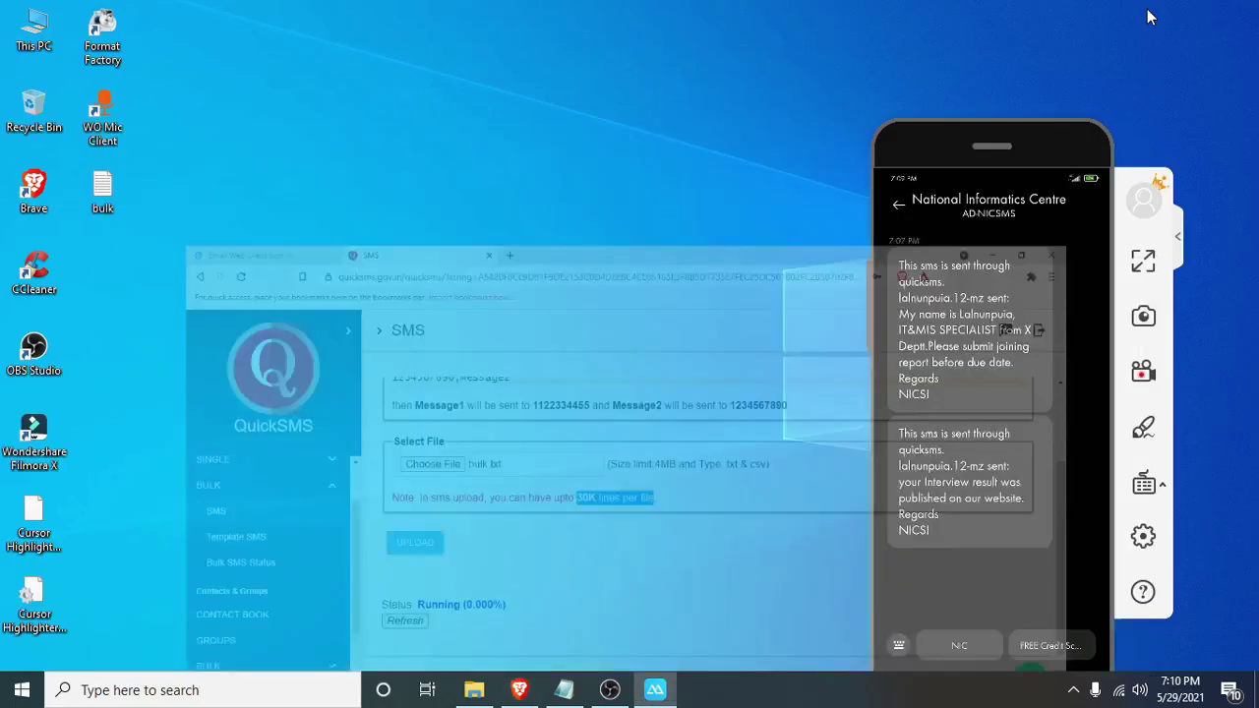
Step: Reopen bulk.txt to confirm its two original lines, then return to the QuickSMS page
double_click(102, 189)
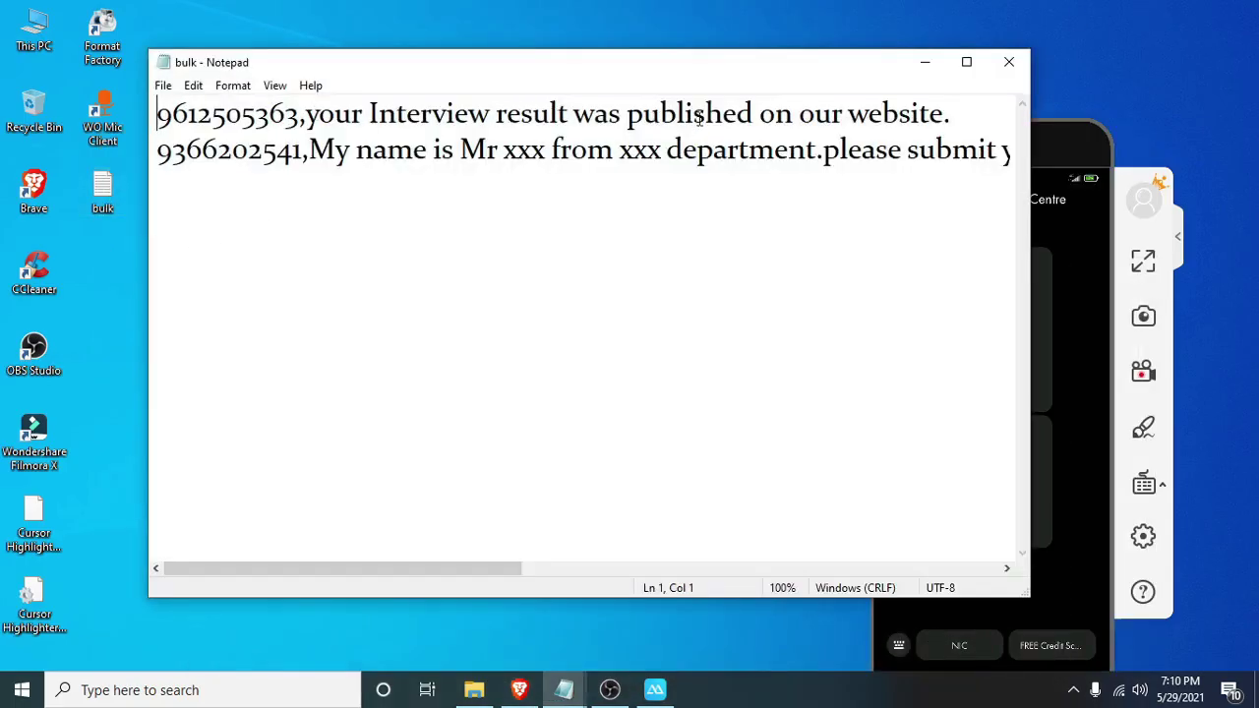
left_click(1008, 62)
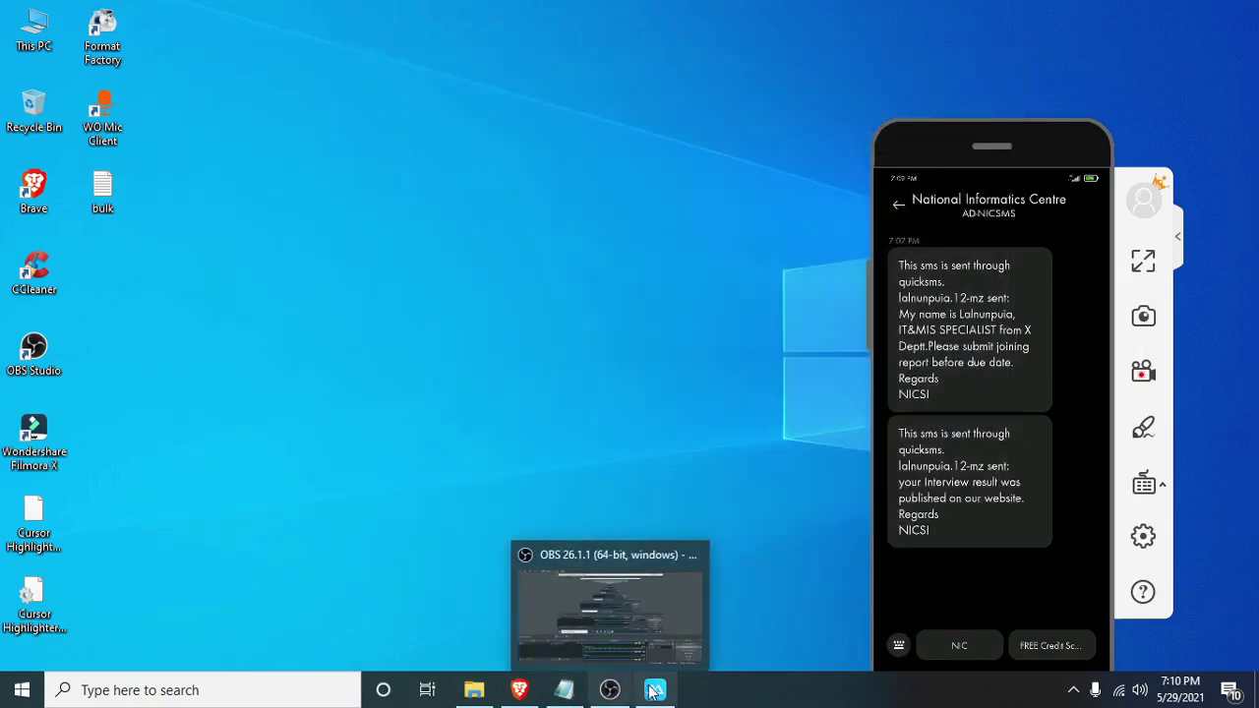
left_click(527, 696)
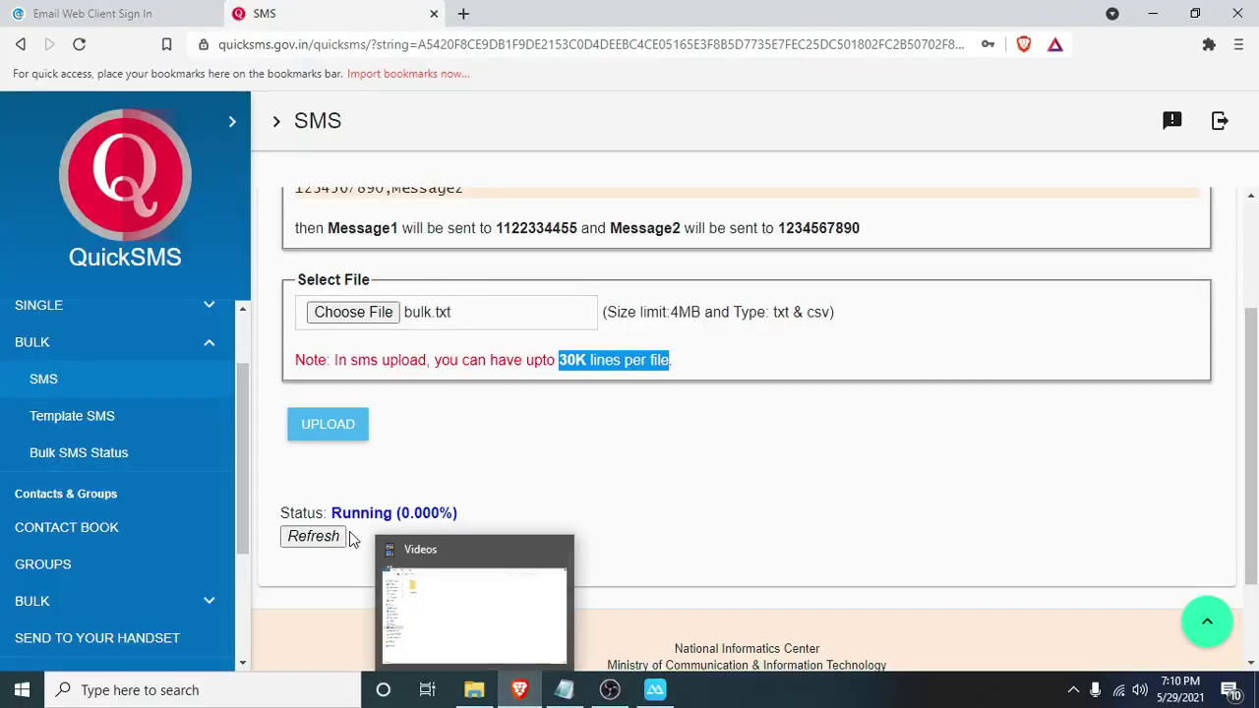
Step: On Bulk SMS Status, highlight the bulk.txt job's Complete status and Total Lines in File: 2
left_click(118, 457)
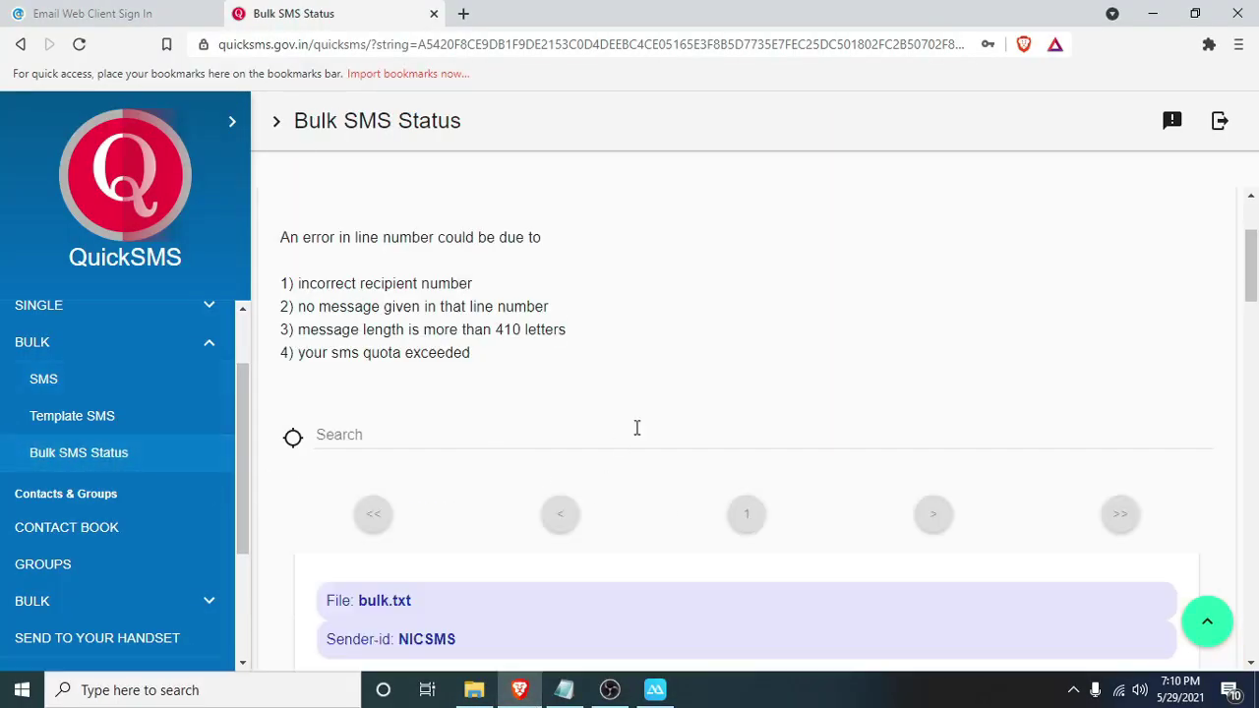
scroll(637, 427, "down", 4)
scroll(637, 426, "down", 1)
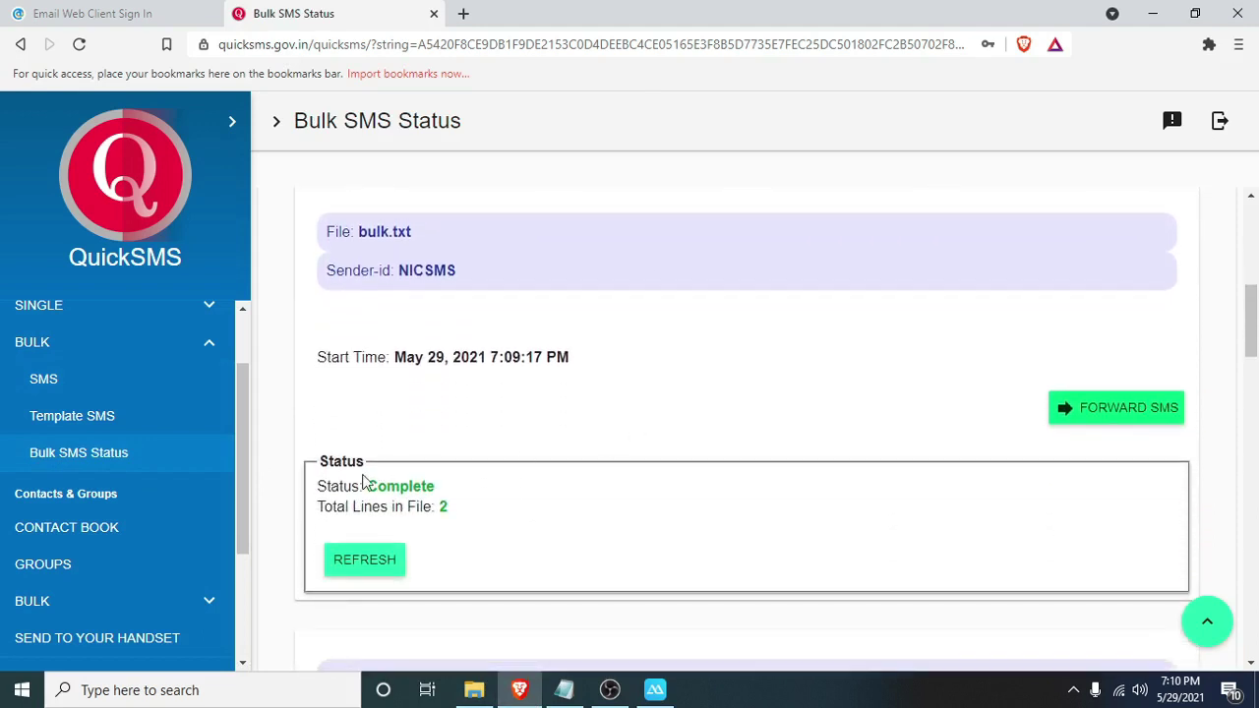
left_click_drag(363, 486, 566, 509)
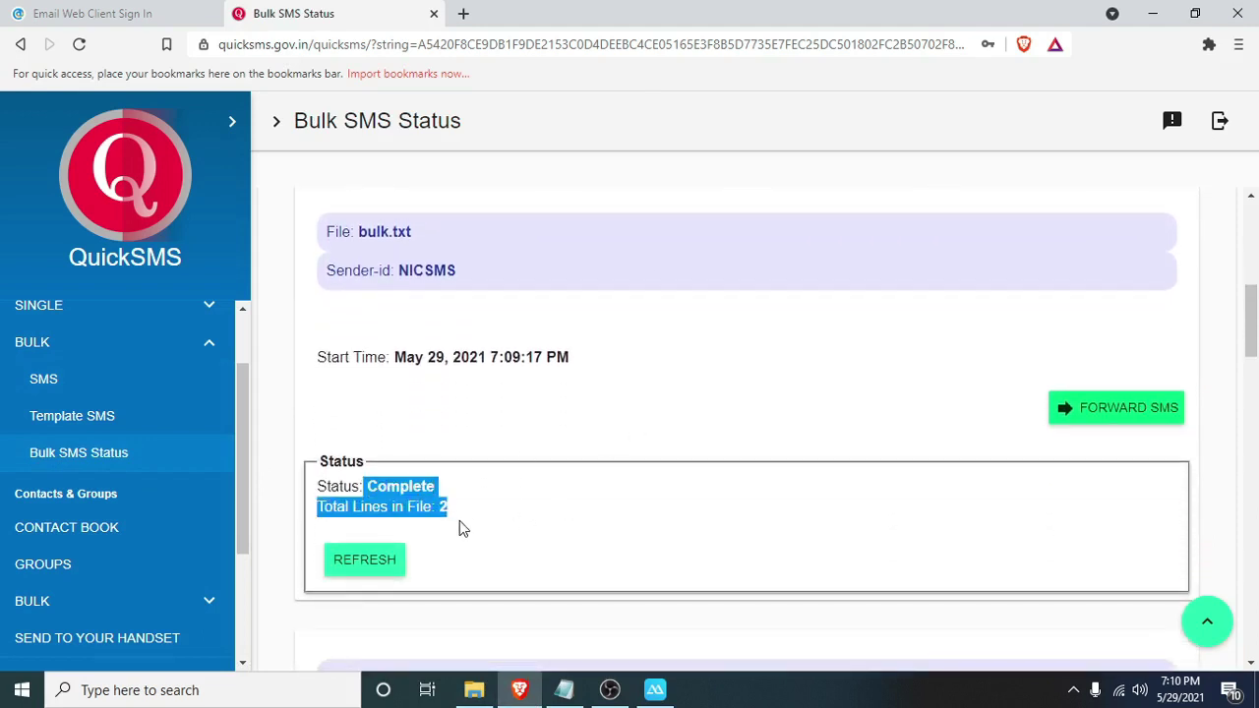
left_click_drag(443, 505, 632, 528)
left_click(632, 529)
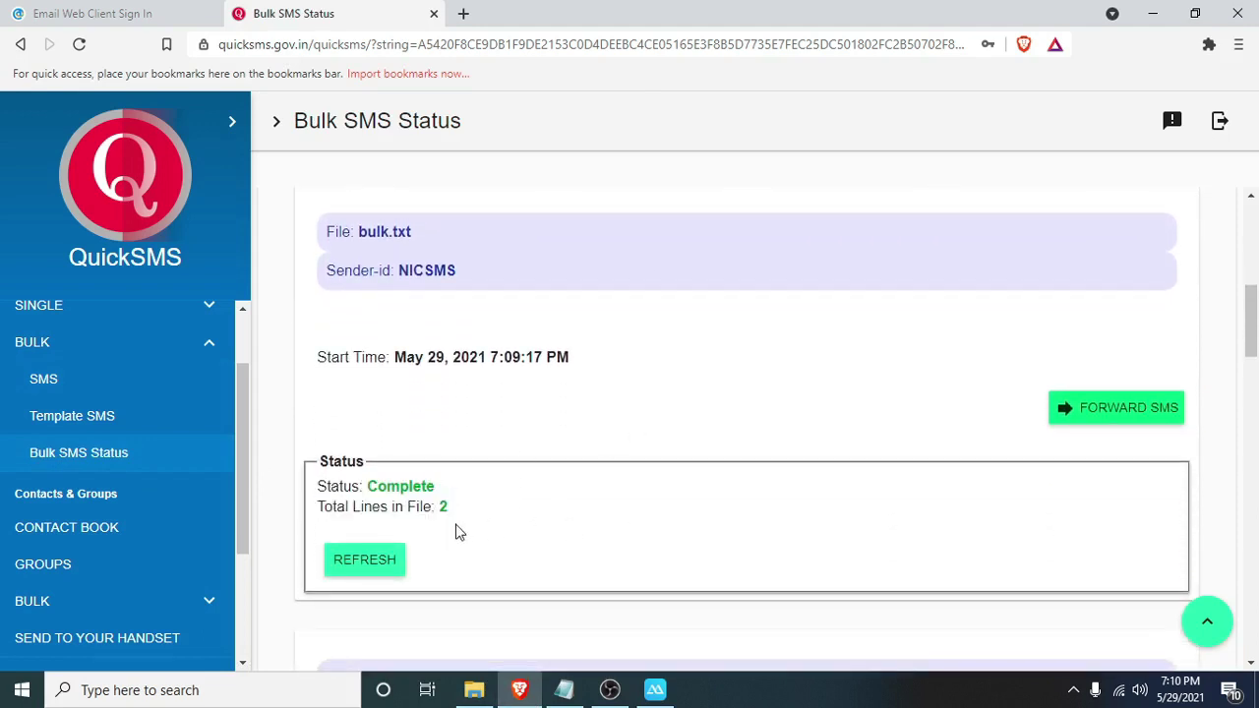
scroll(154, 480, "down", 2)
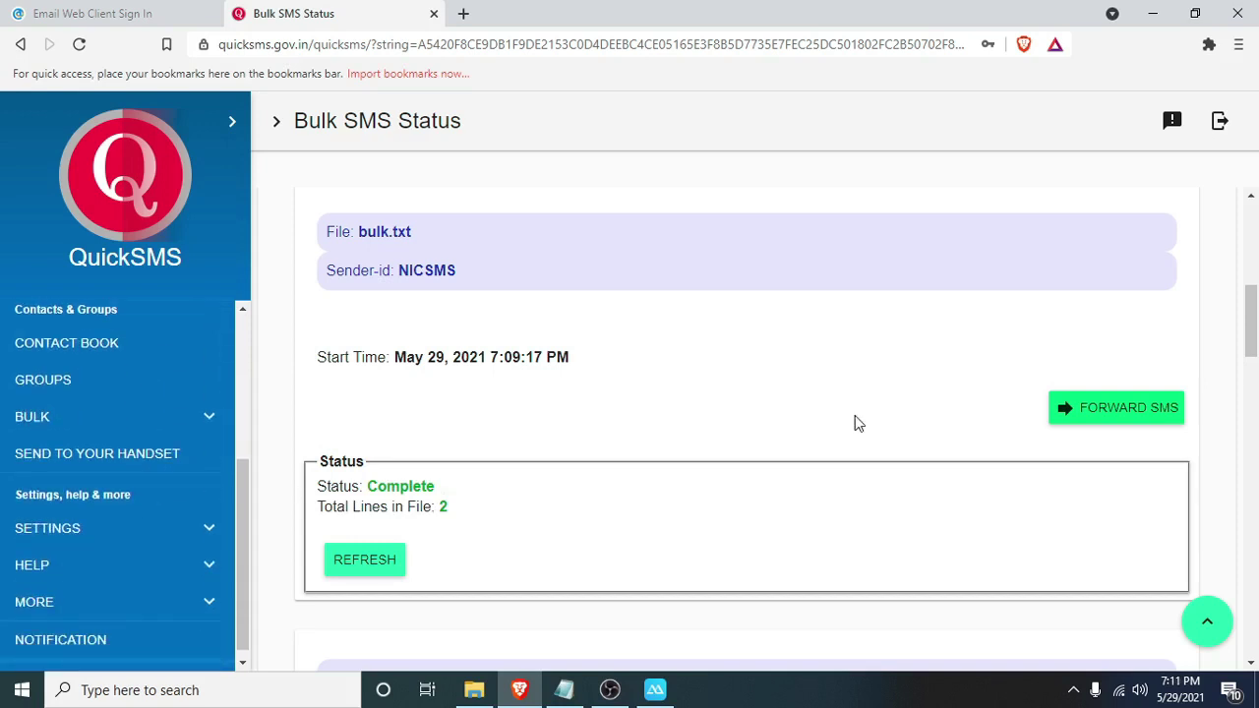